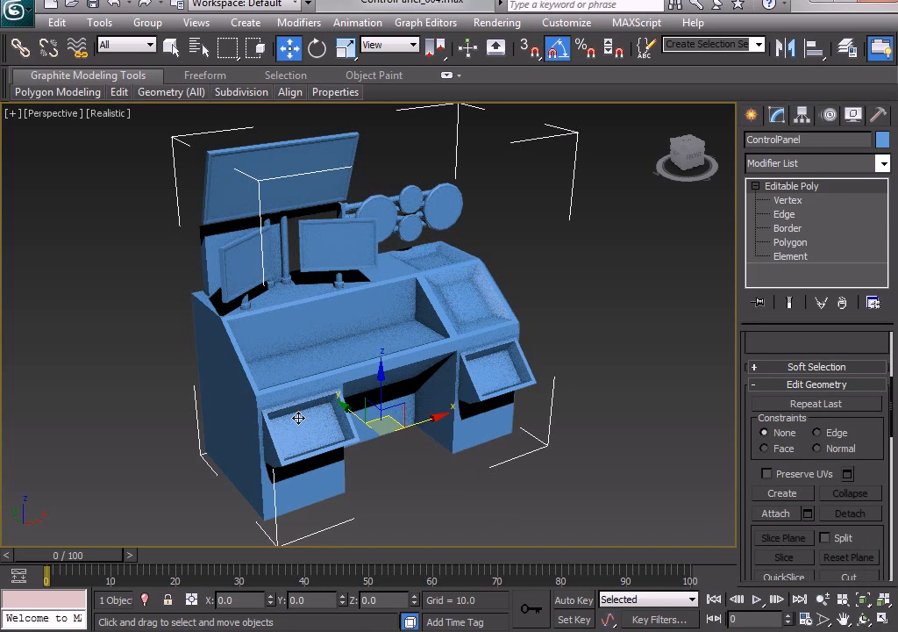
# Show statistics in the perspective viewport and configure them to report Total + Selection counts.
pyautogui.press('7')
pyautogui.keyDown('alt'); pyautogui.moveTo(195, 257); pyautogui.dragTo(443, 280, button='middle'); pyautogui.keyUp('alt')
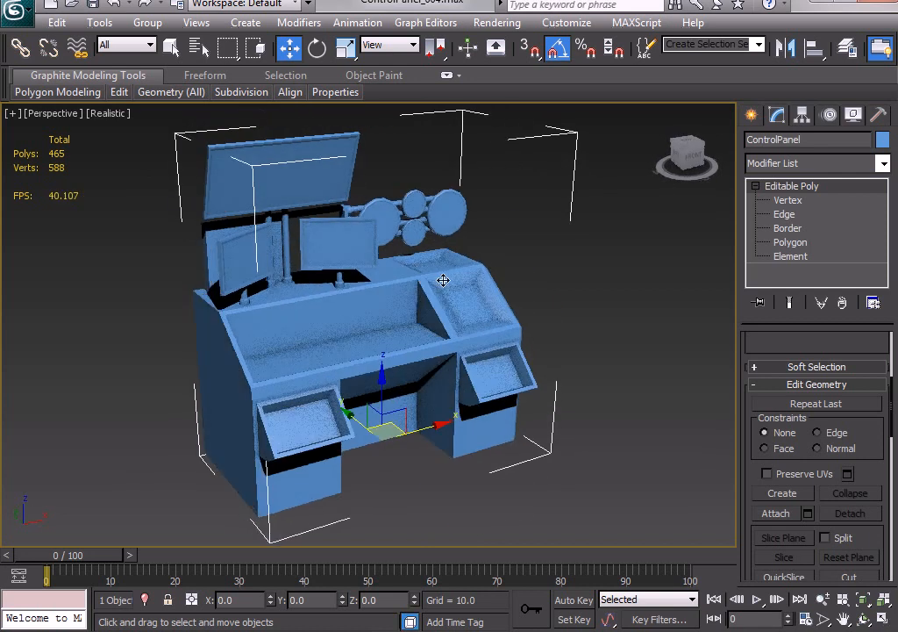
pyautogui.click(13, 113)
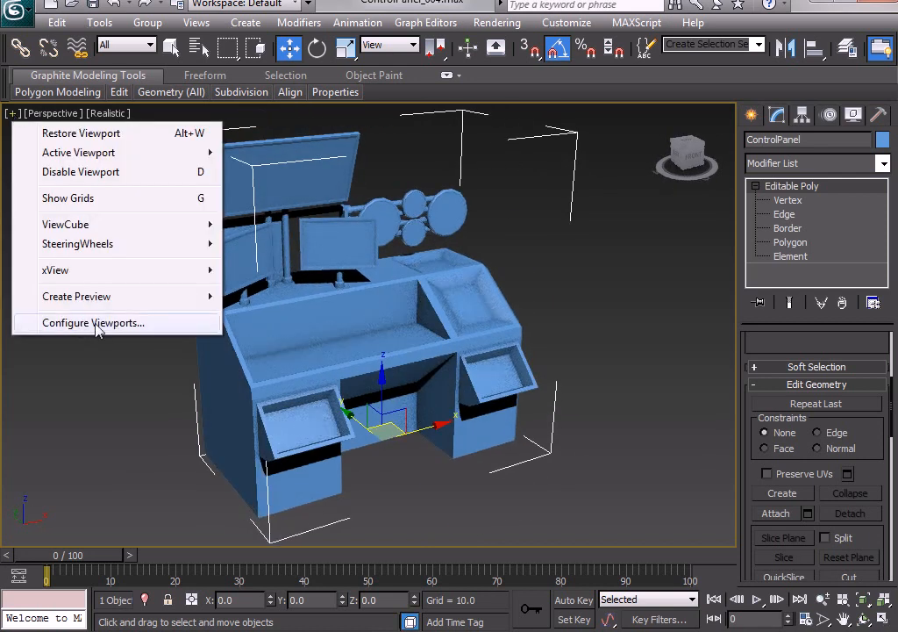
pyautogui.click(93, 323)
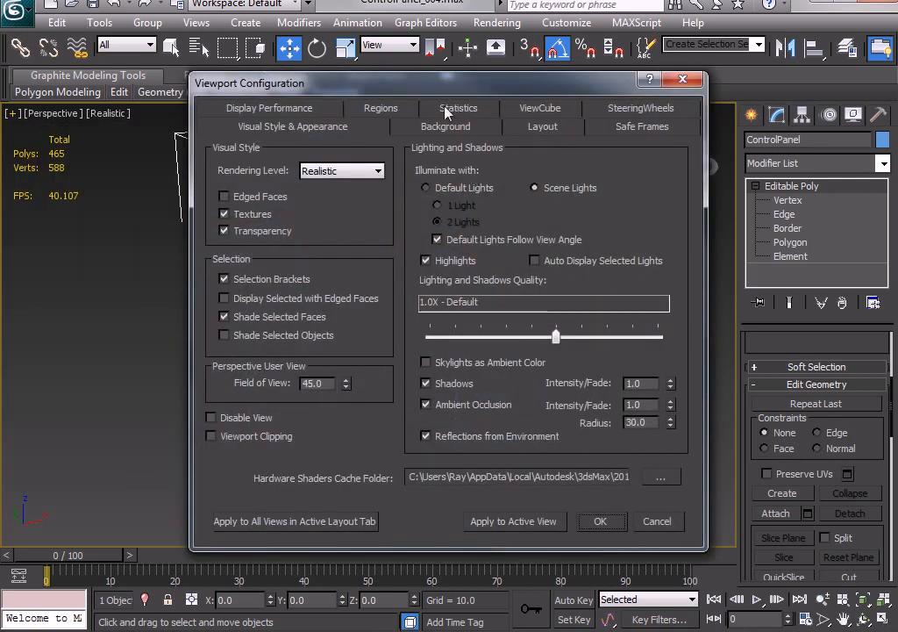
pyautogui.click(451, 109)
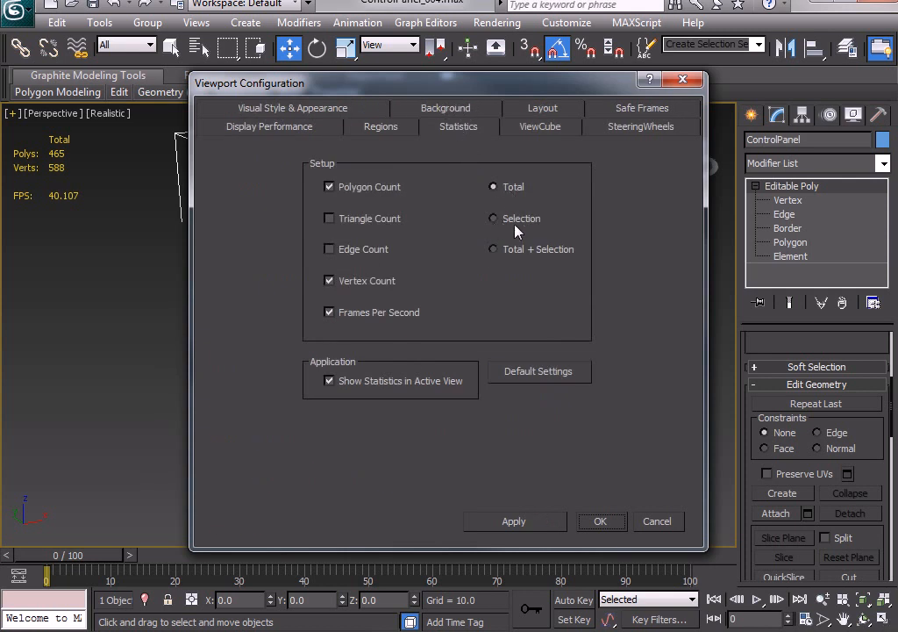
pyautogui.click(495, 250)
pyautogui.moveTo(422, 85); pyautogui.dragTo(585, 110)
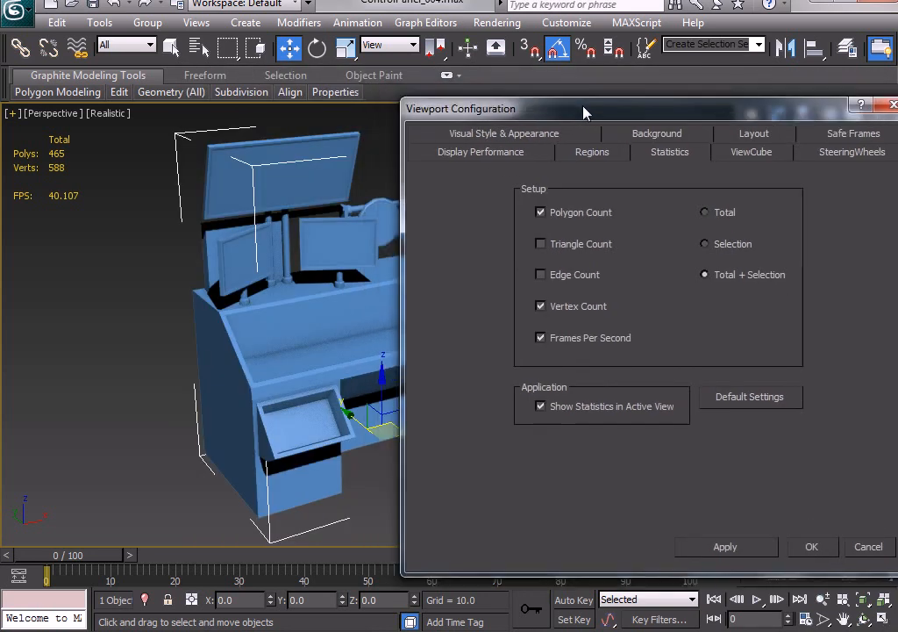
pyautogui.moveTo(529, 117); pyautogui.dragTo(349, 102)
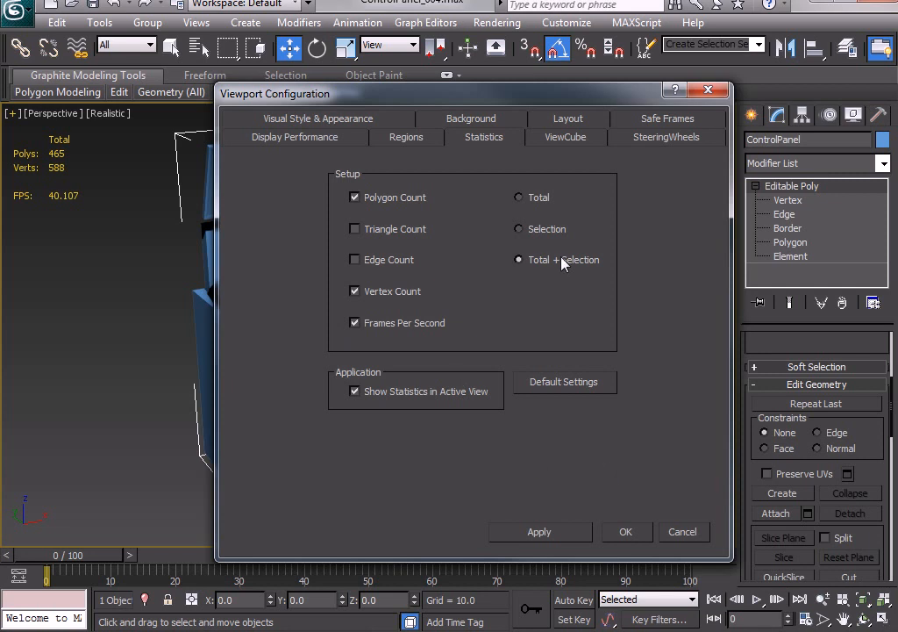
pyautogui.click(539, 533)
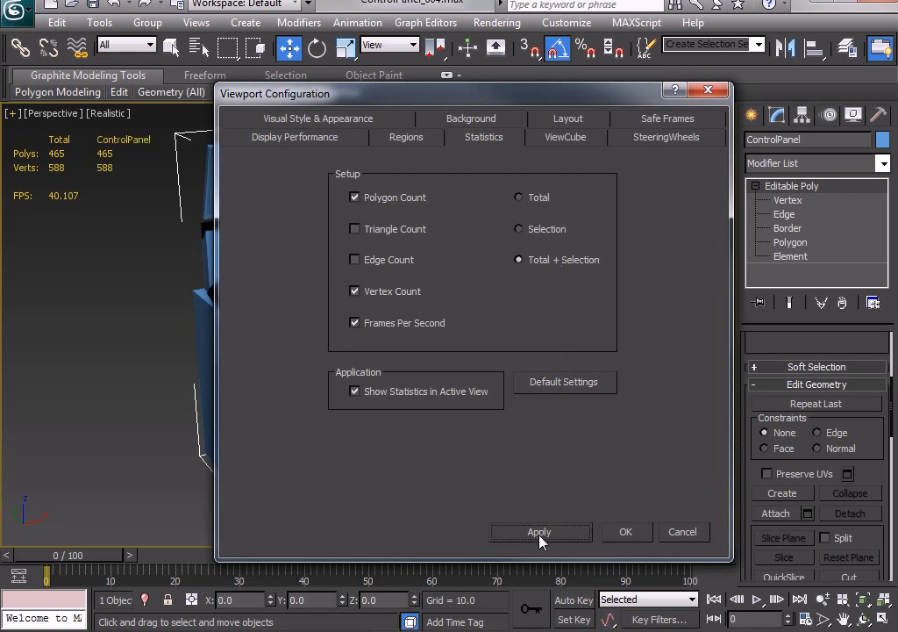
pyautogui.click(621, 531)
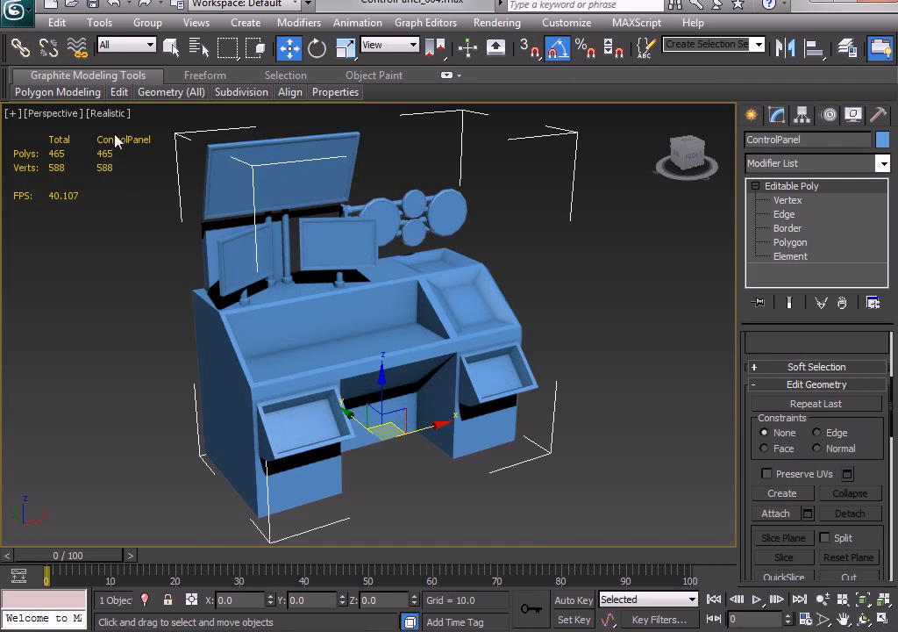
# Deselect the control panel and examine its layout in the top view and from several angles in the perspective view.
pyautogui.click(589, 329)
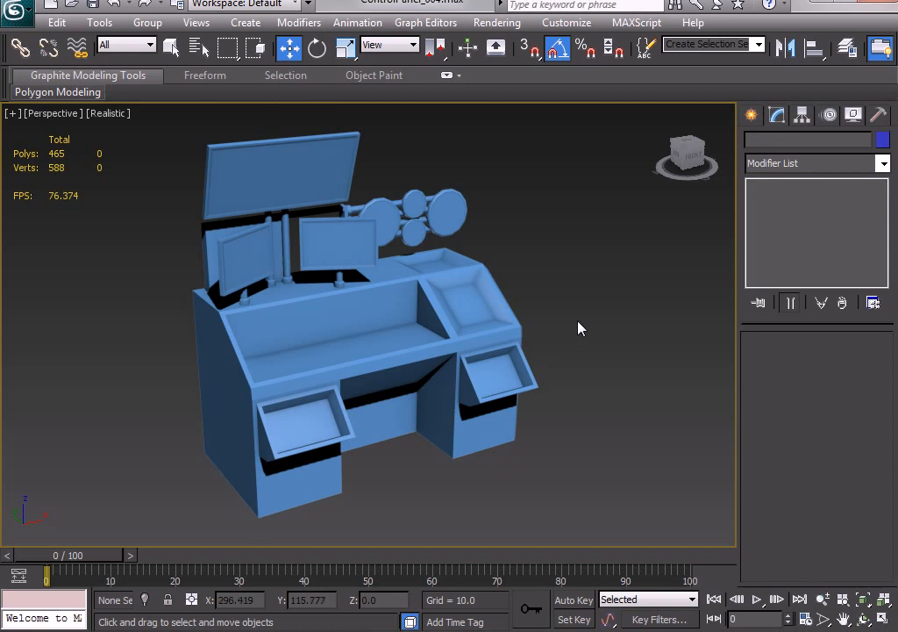
pyautogui.hotkey('alt', 'w')
pyautogui.moveTo(328, 243); pyautogui.dragTo(274, 248, button='middle')
pyautogui.hotkey('alt', 'w')
pyautogui.scroll(-3, 407, 322)
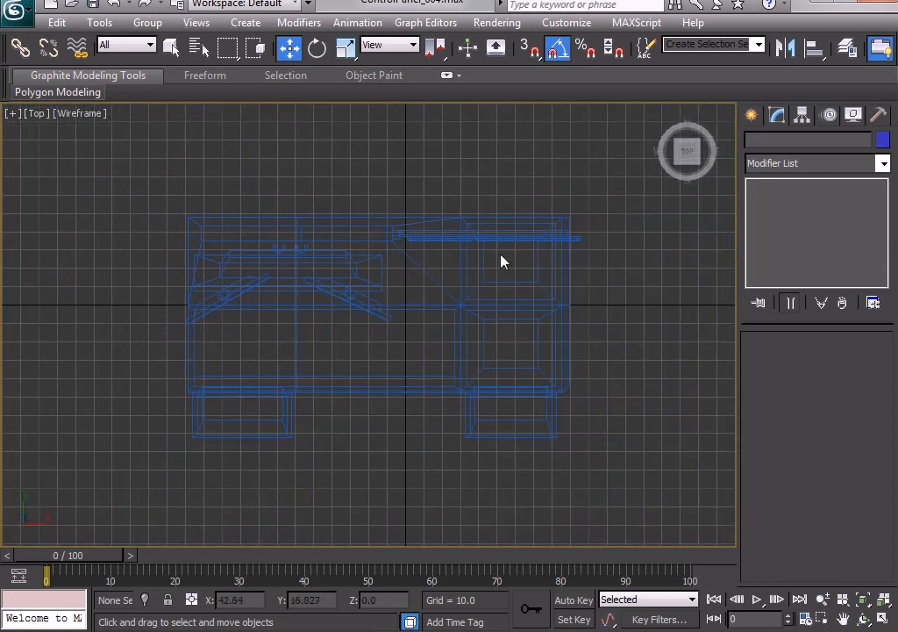
pyautogui.scroll(3, 451, 323)
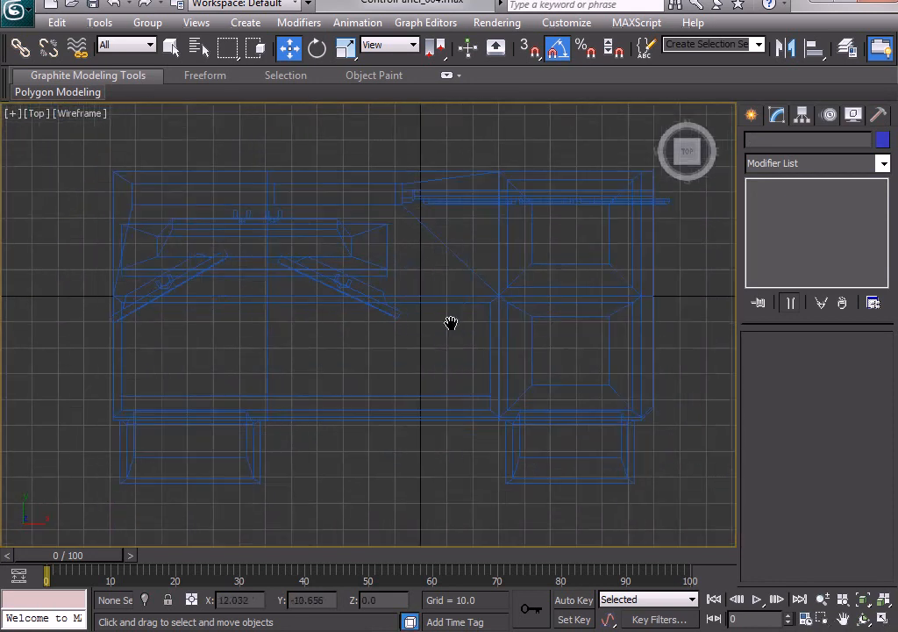
pyautogui.moveTo(451, 322); pyautogui.dragTo(436, 331, button='middle')
pyautogui.hotkey('alt', 'w')
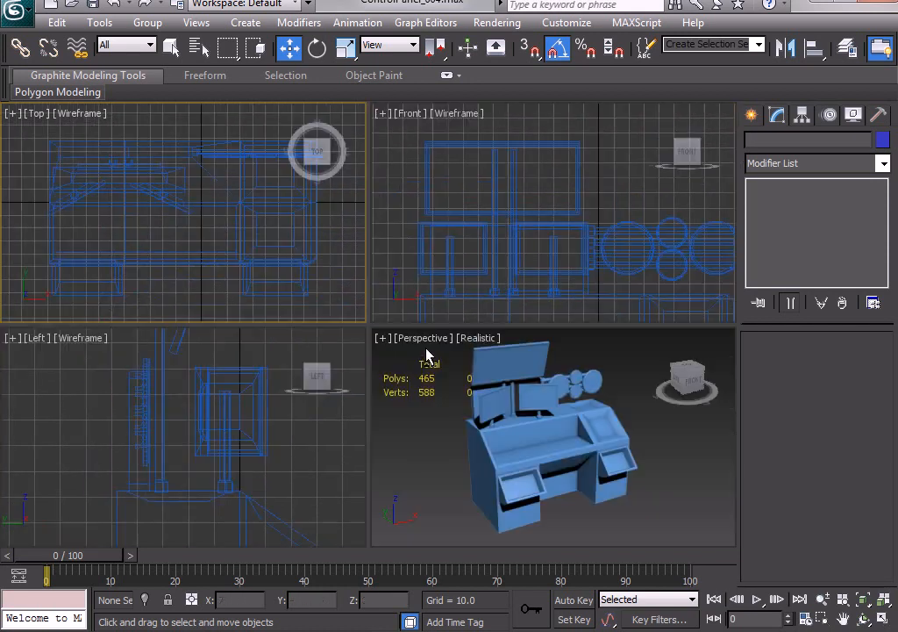
pyautogui.rightClick(579, 404)
pyautogui.hotkey('alt', 'w')
pyautogui.moveTo(393, 332)
pyautogui.keyDown('alt'); pyautogui.mouseDown(button='middle')
pyautogui.moveTo(334, 330)
pyautogui.moveTo(401, 335)
pyautogui.moveTo(419, 327)
pyautogui.moveTo(315, 336)
pyautogui.moveTo(378, 333)
pyautogui.mouseUp(button='middle'); pyautogui.keyUp('alt')
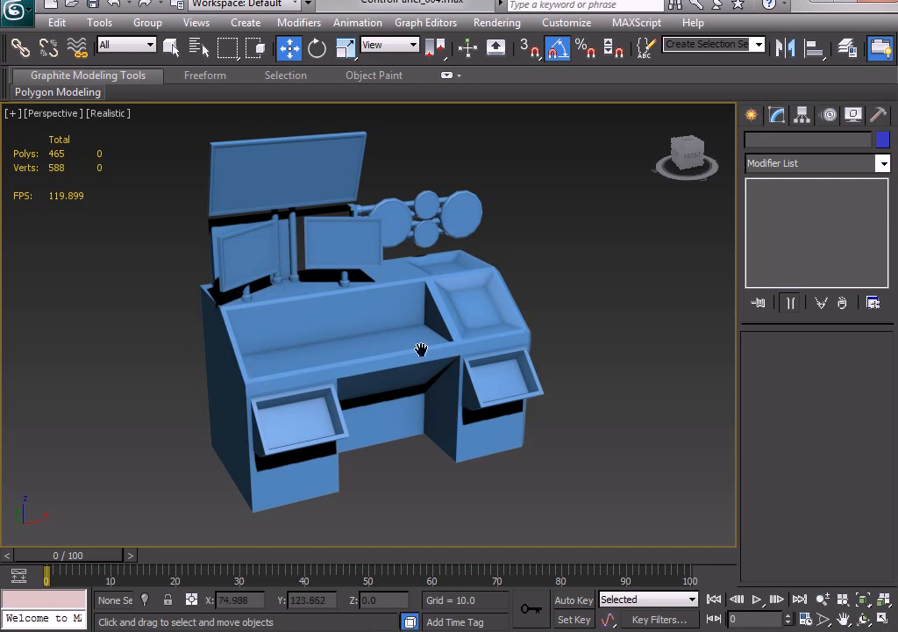
pyautogui.keyDown('alt'); pyautogui.moveTo(531, 385); pyautogui.dragTo(504, 383, button='middle'); pyautogui.keyUp('alt')
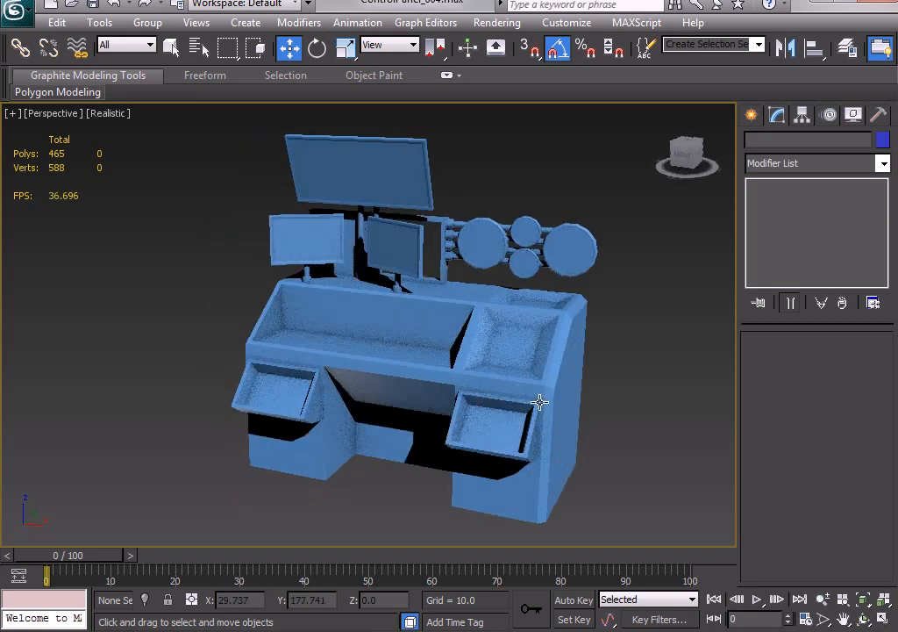
pyautogui.press('alt')
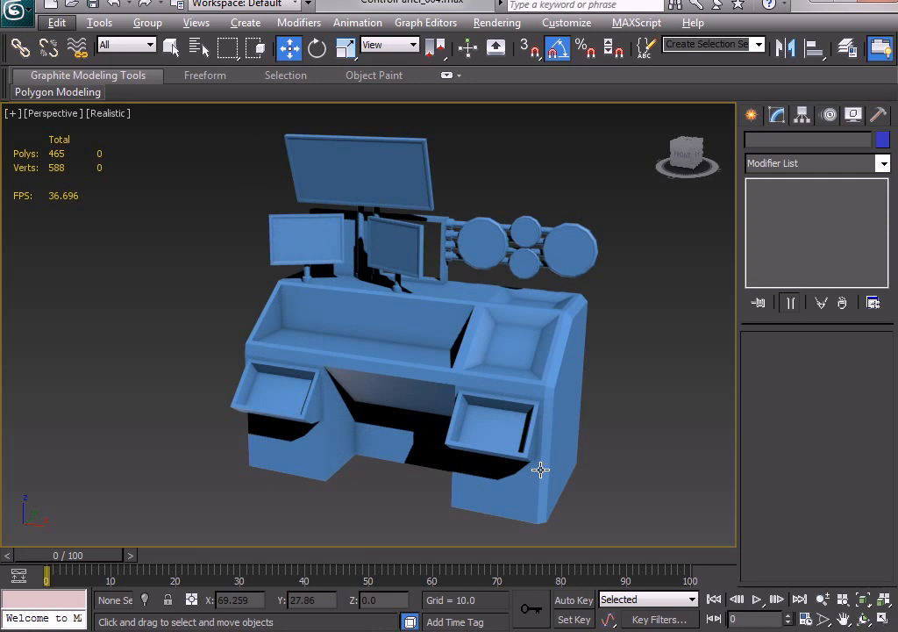
pyautogui.hotkey('alt', 'w')
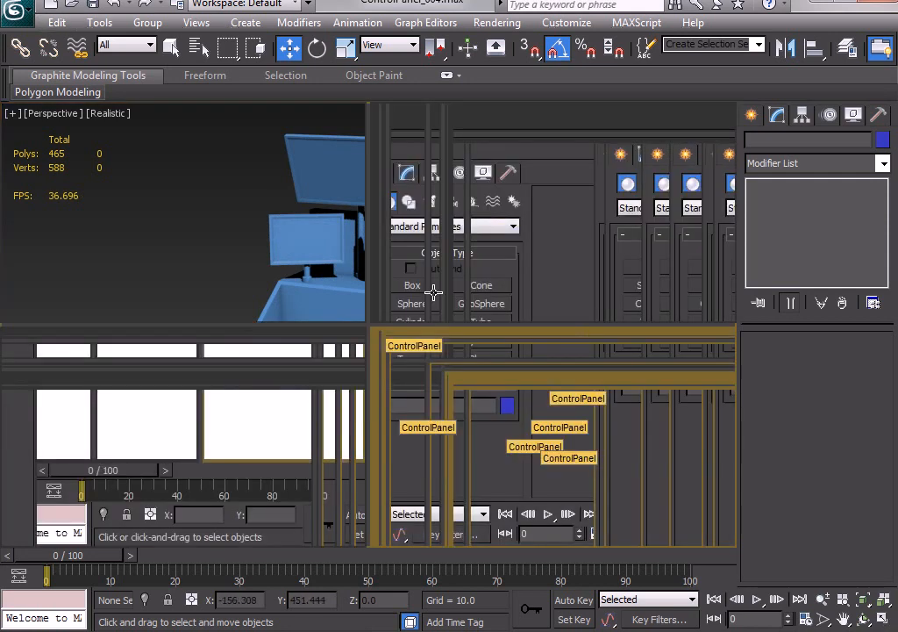
# Start a Line spline in the top view behind the large monitor, placing corner points forward and around the left small monitor.
pyautogui.click(751, 116)
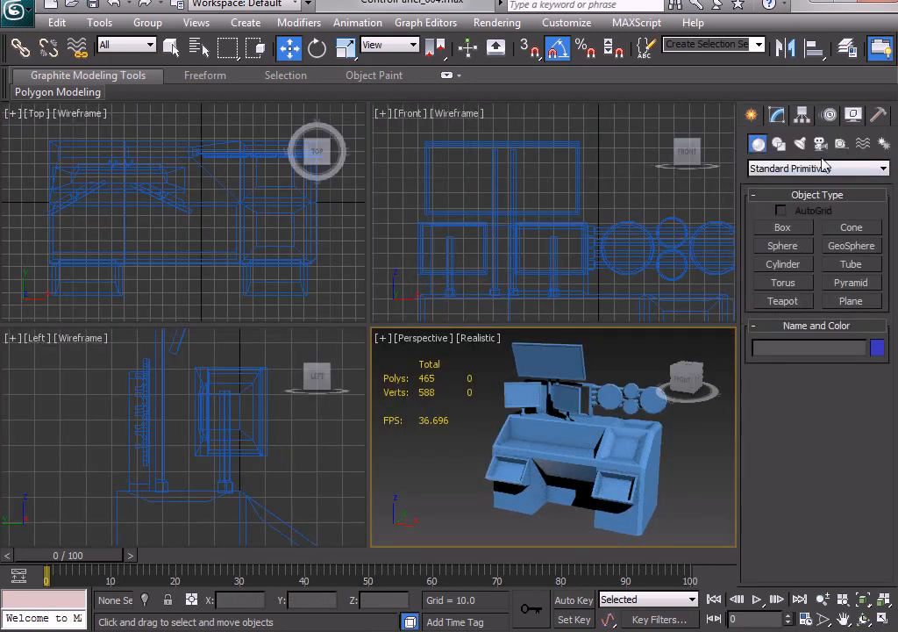
pyautogui.click(779, 143)
pyautogui.click(237, 195)
pyautogui.hotkey('alt', 'w')
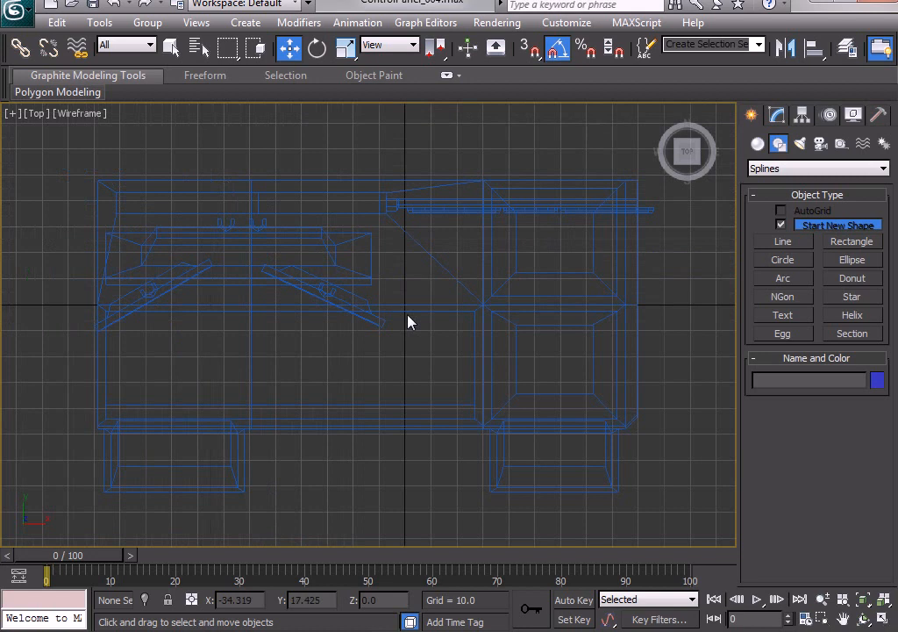
pyautogui.click(780, 243)
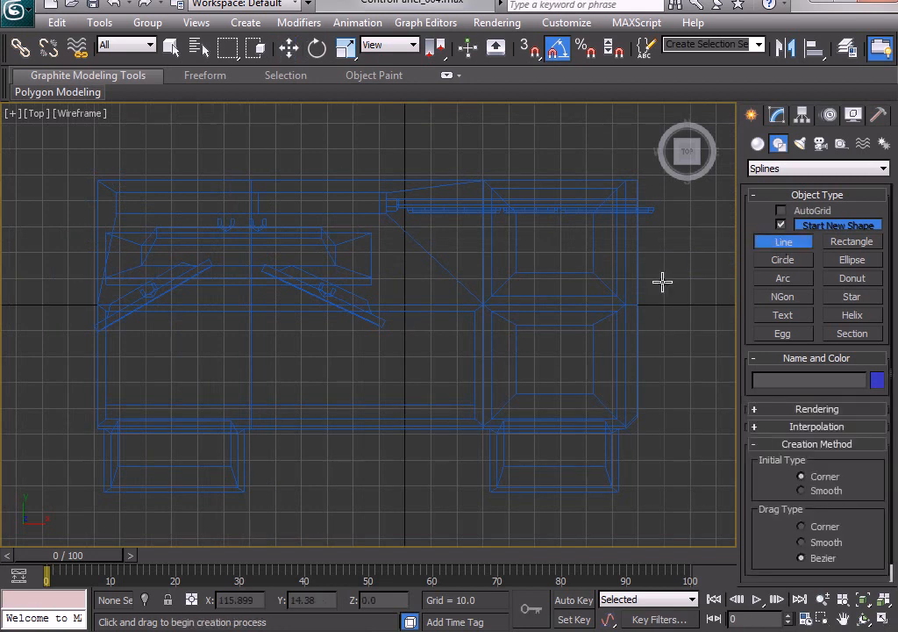
pyautogui.click(242, 232)
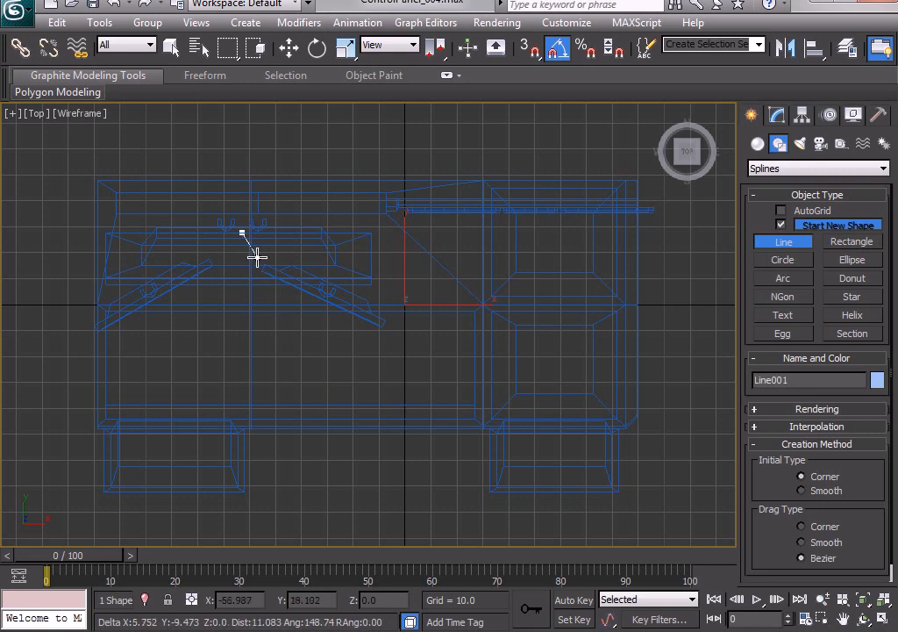
pyautogui.click(239, 240)
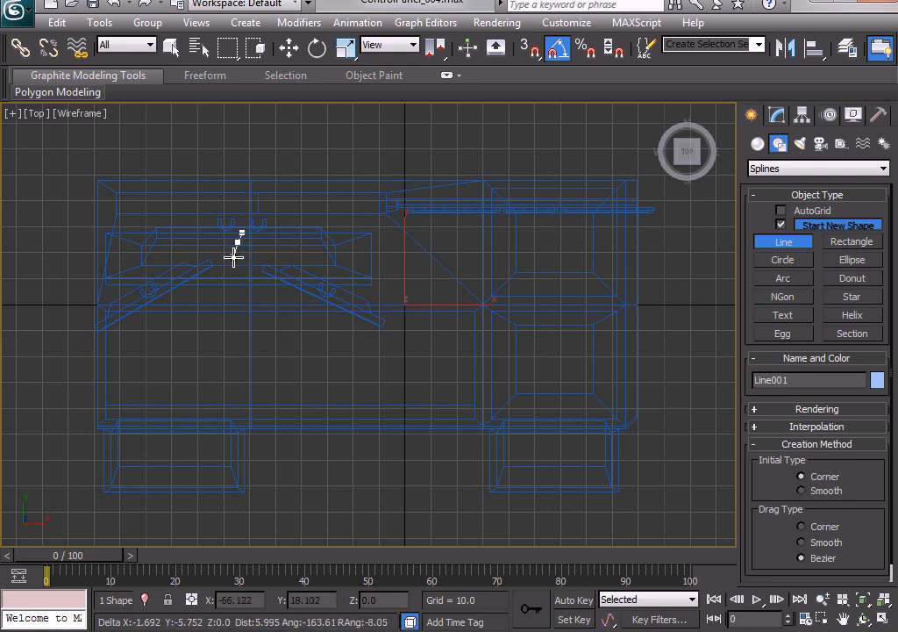
pyautogui.click(236, 262)
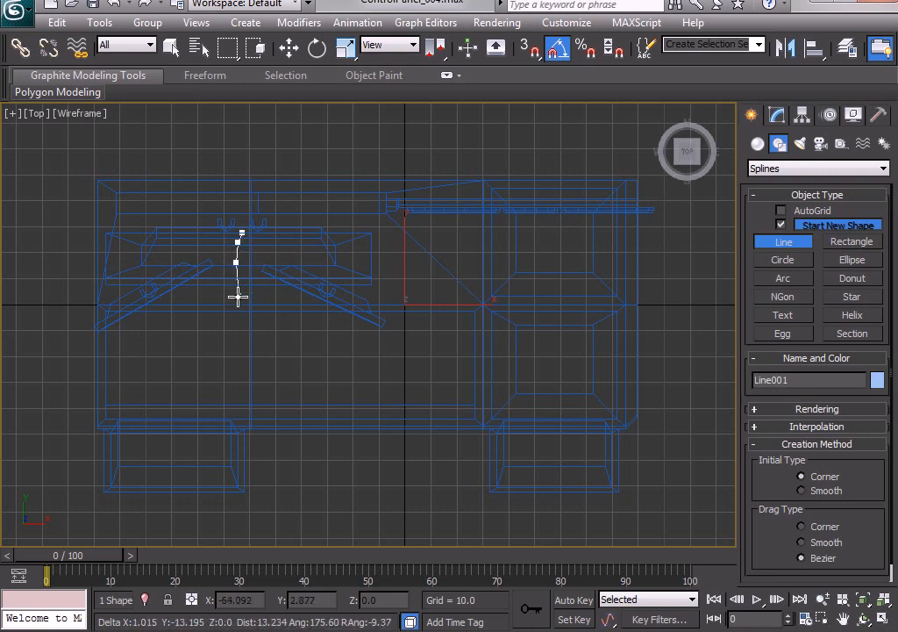
pyautogui.click(235, 283)
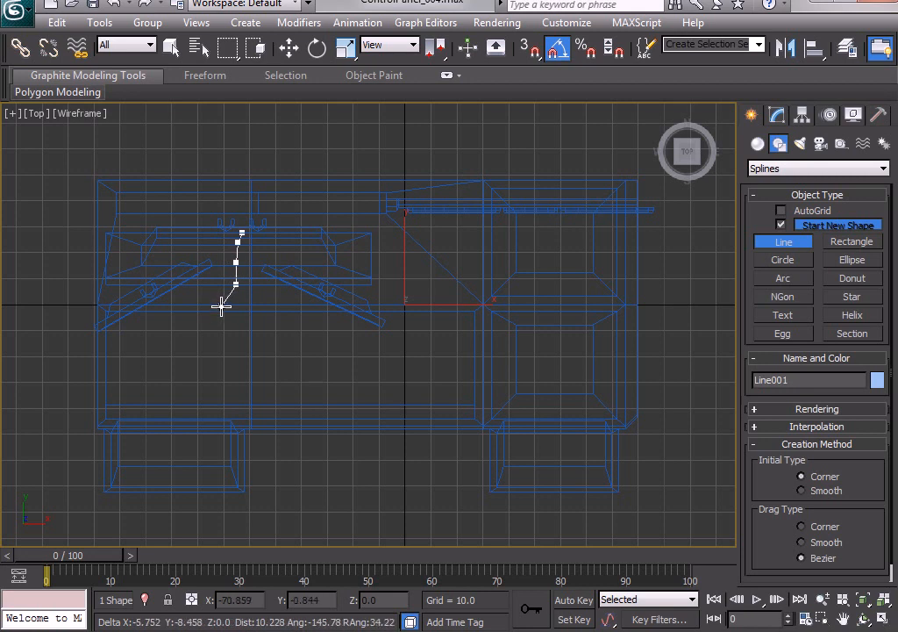
pyautogui.click(226, 307)
pyautogui.click(174, 311)
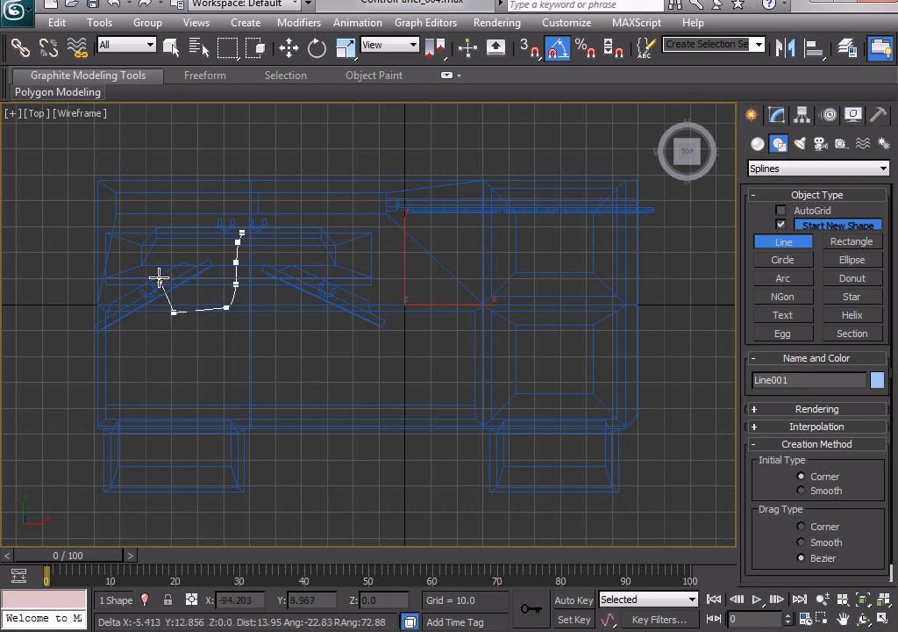
pyautogui.click(154, 276)
pyautogui.click(110, 287)
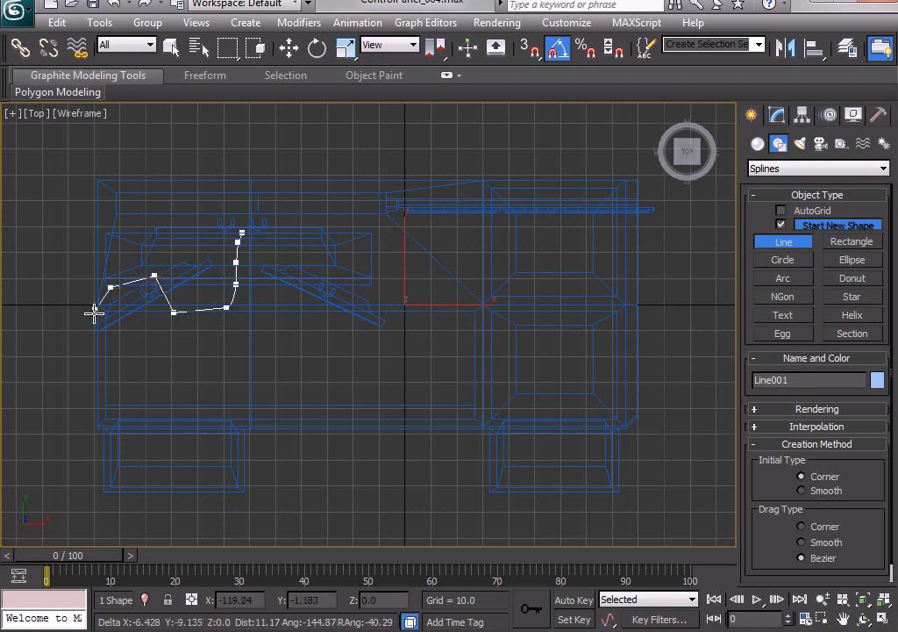
# Continue the line down the desk's left side and along its front edge to the front right corner.
pyautogui.click(88, 320)
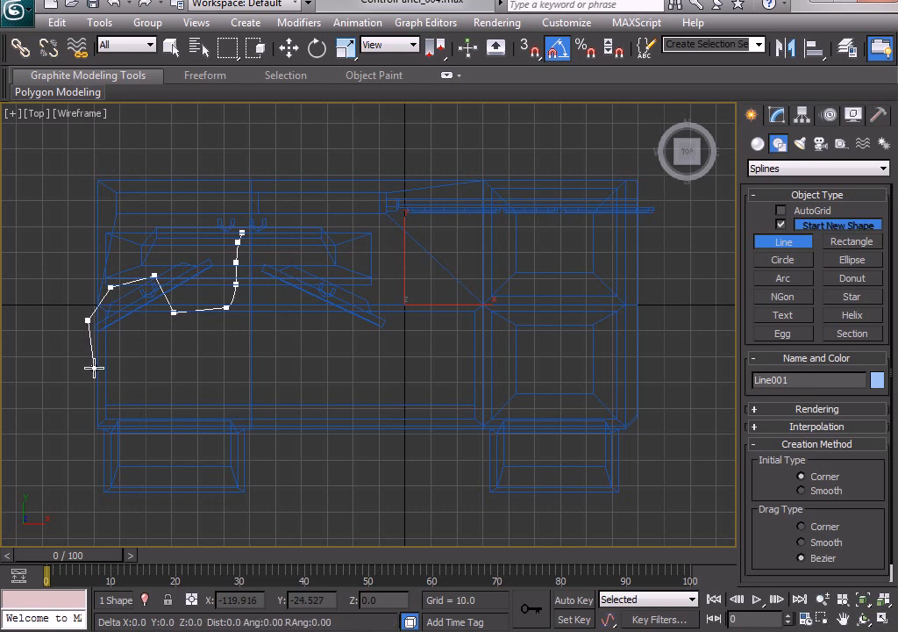
pyautogui.click(94, 367)
pyautogui.click(94, 406)
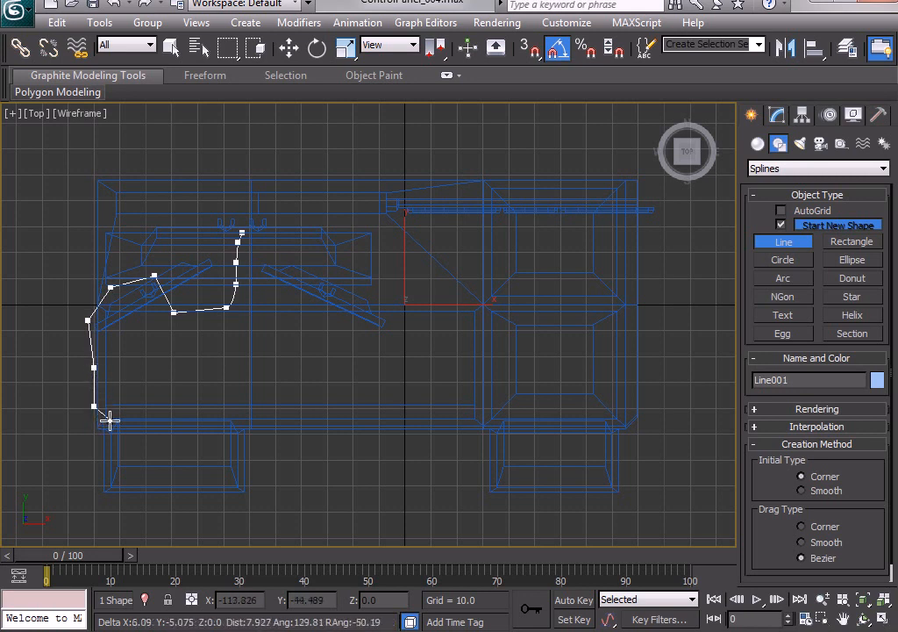
pyautogui.click(109, 422)
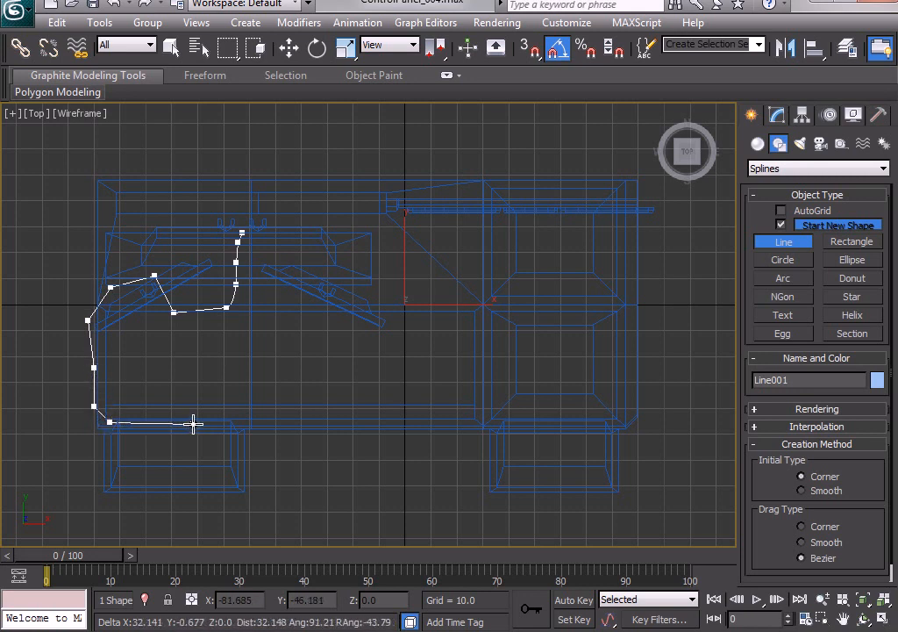
pyautogui.click(193, 424)
pyautogui.click(329, 424)
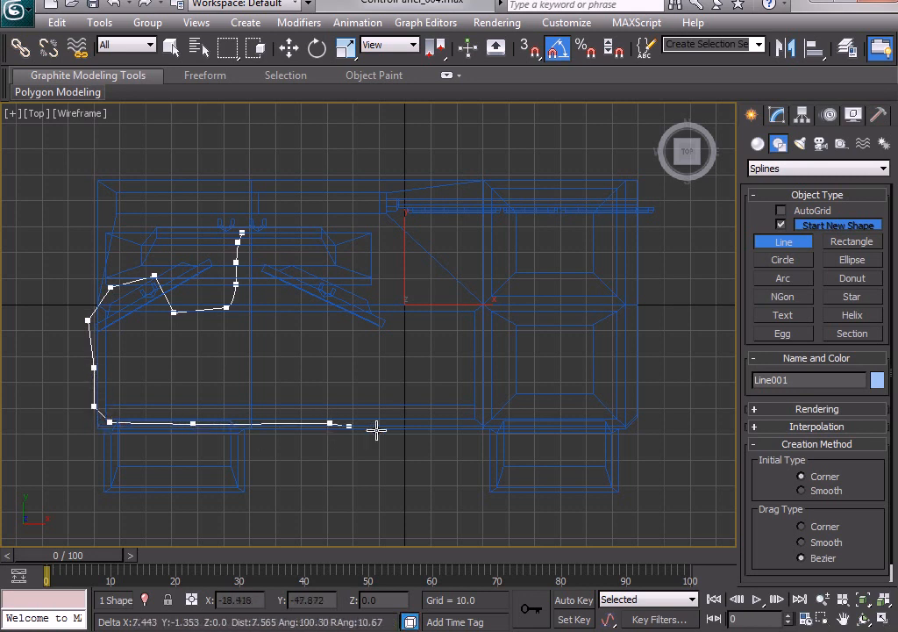
pyautogui.click(442, 425)
pyautogui.click(549, 424)
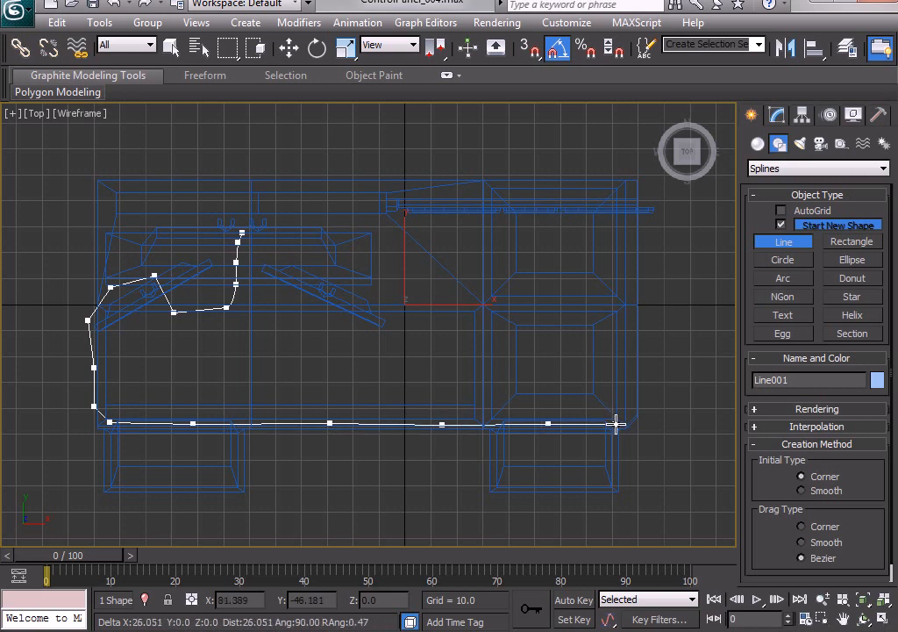
pyautogui.click(616, 424)
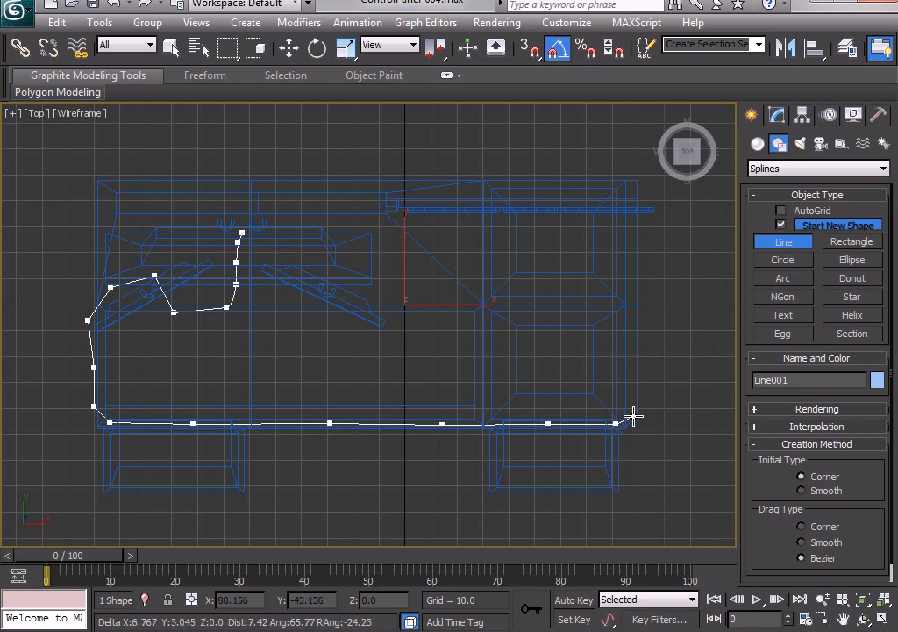
# Continue the line past the desk's front right corner, up beside its right side, and back down in a narrow loop.
pyautogui.click(633, 417)
pyautogui.click(656, 400)
pyautogui.click(662, 375)
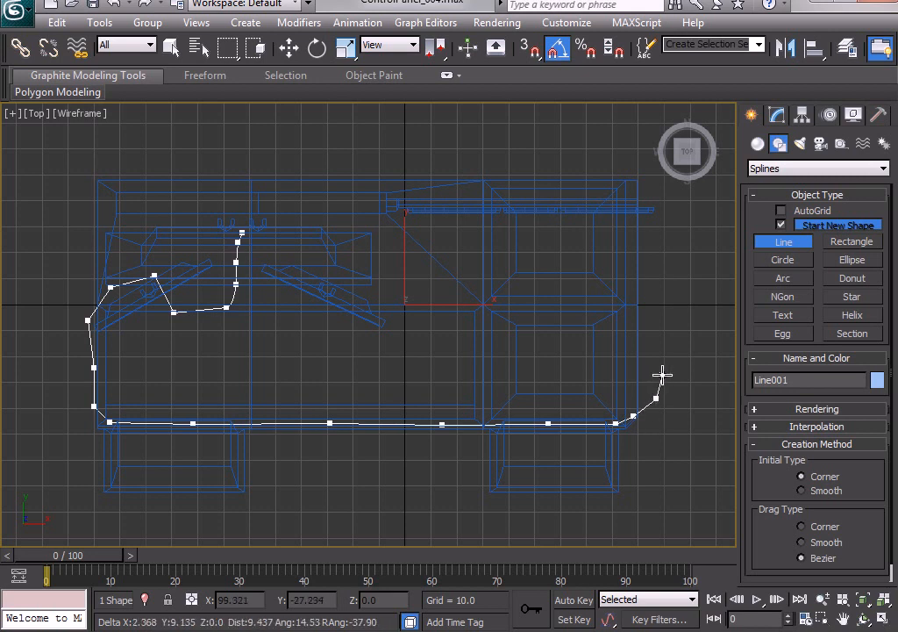
pyautogui.click(667, 344)
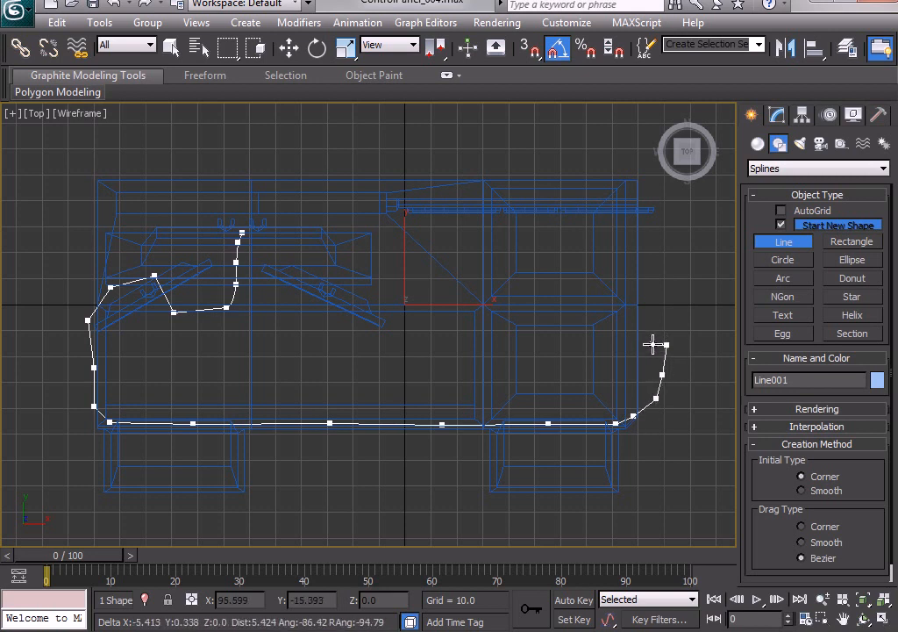
pyautogui.click(653, 344)
pyautogui.click(647, 372)
pyautogui.click(646, 416)
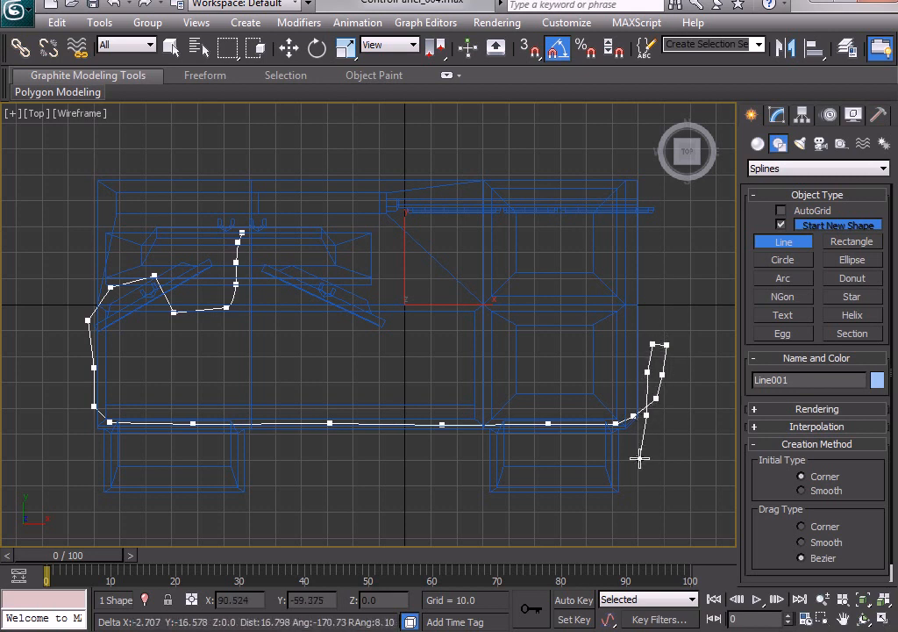
pyautogui.click(639, 453)
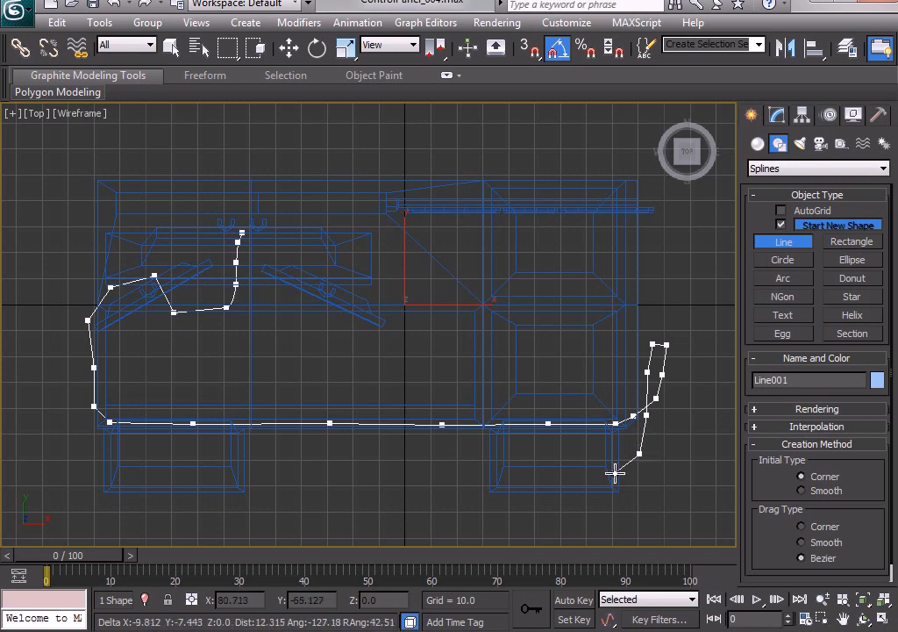
# Curve the line around the front of the right drawer, finish it inside the drawer, and end the shape.
pyautogui.click(627, 480)
pyautogui.click(582, 506)
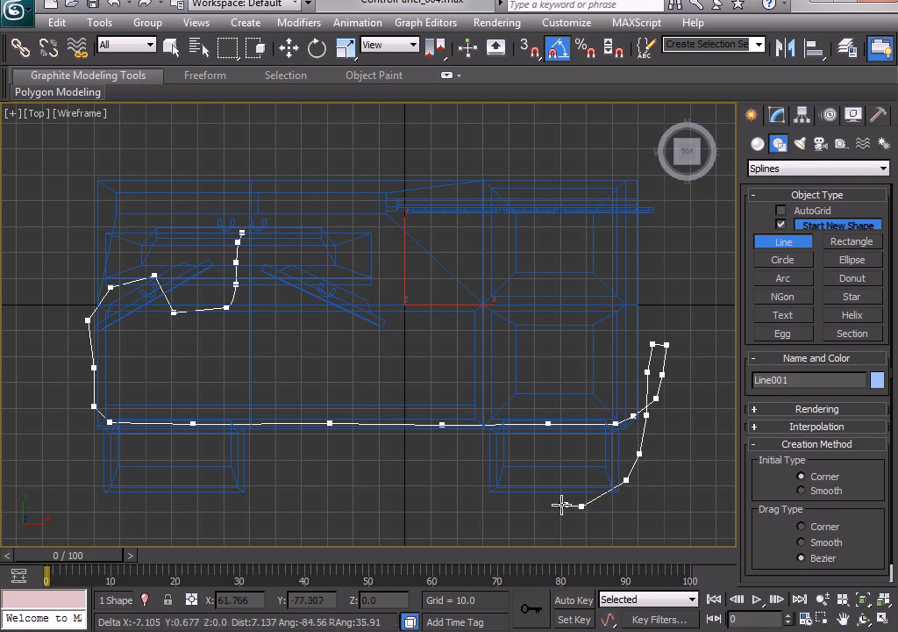
pyautogui.click(547, 503)
pyautogui.click(539, 481)
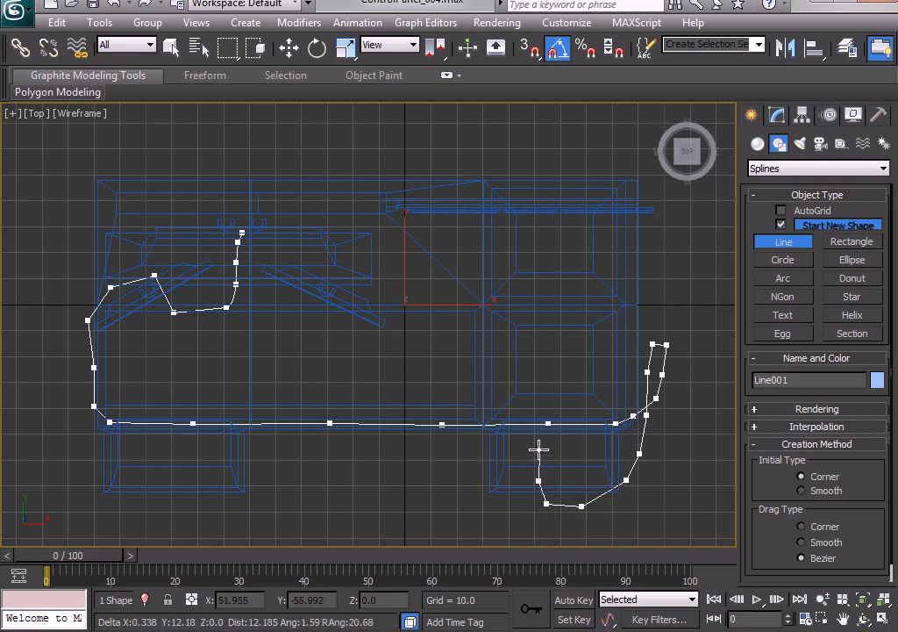
pyautogui.click(539, 454)
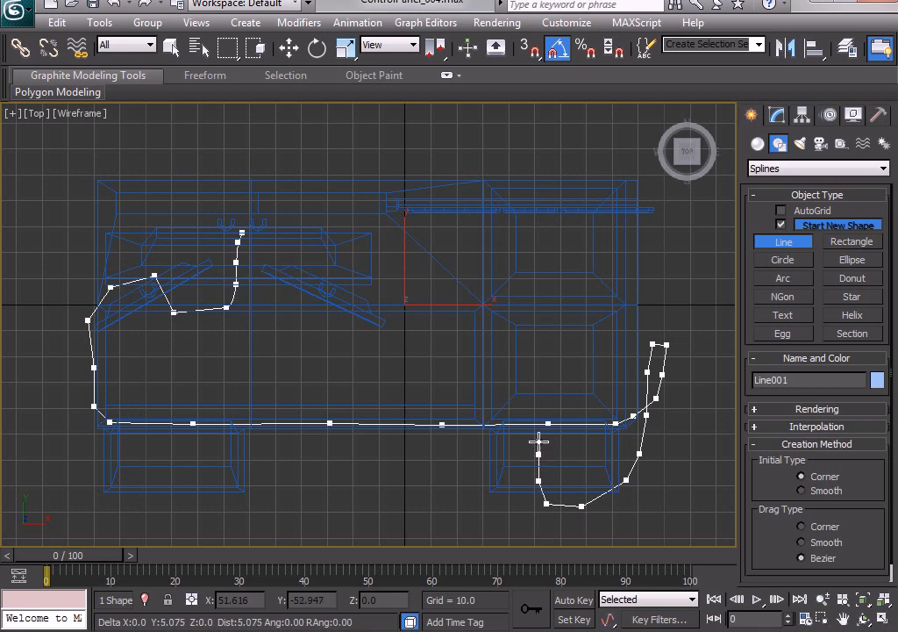
pyautogui.click(538, 441)
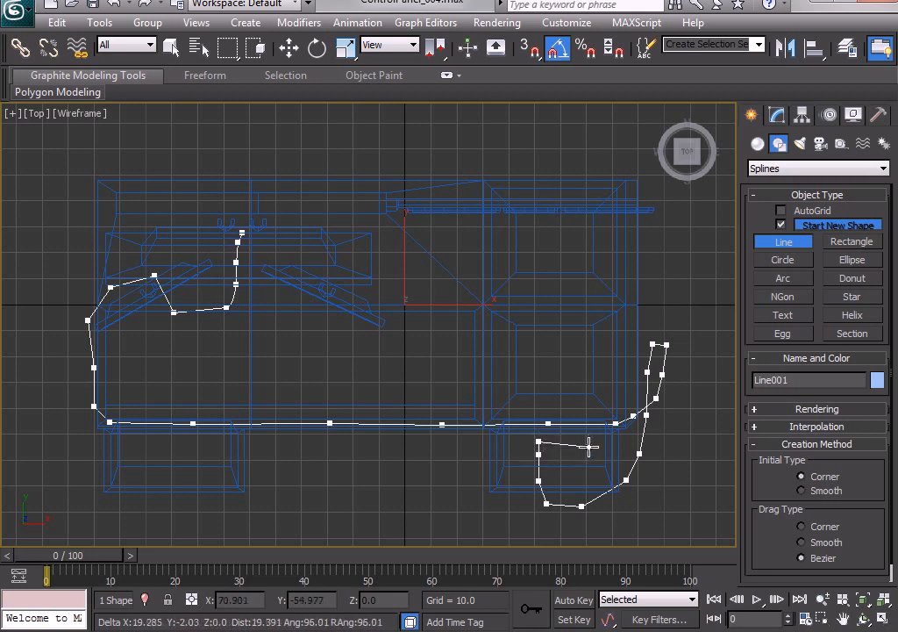
pyautogui.rightClick(585, 446)
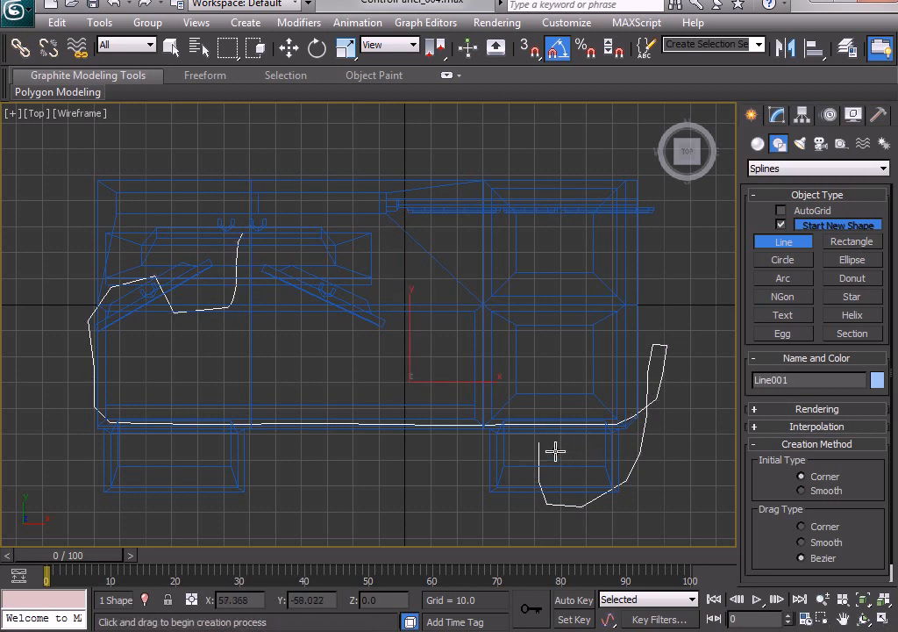
# Select all of the line's vertices and raise them in the front view to the height of the drawers.
pyautogui.click(778, 115)
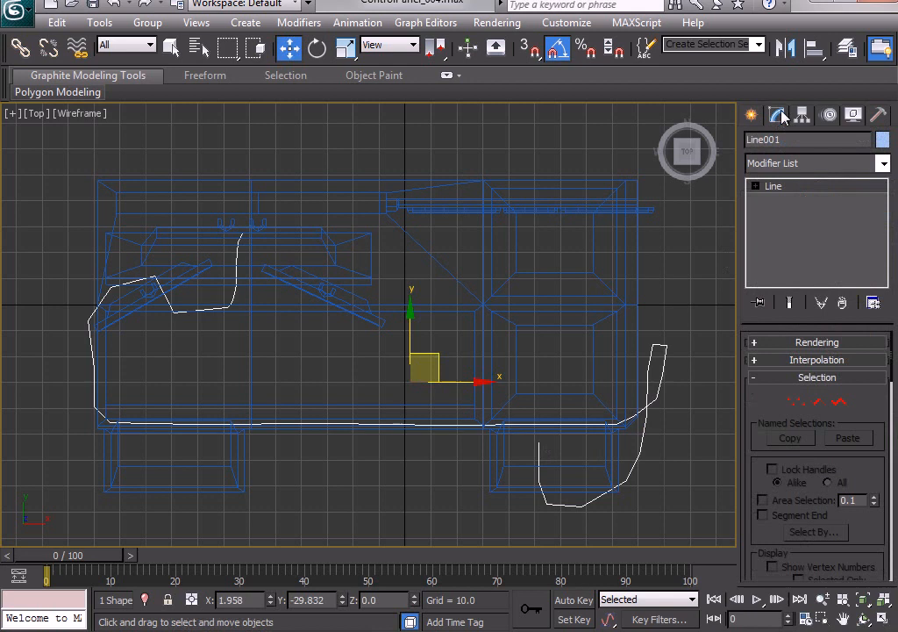
pyautogui.click(795, 403)
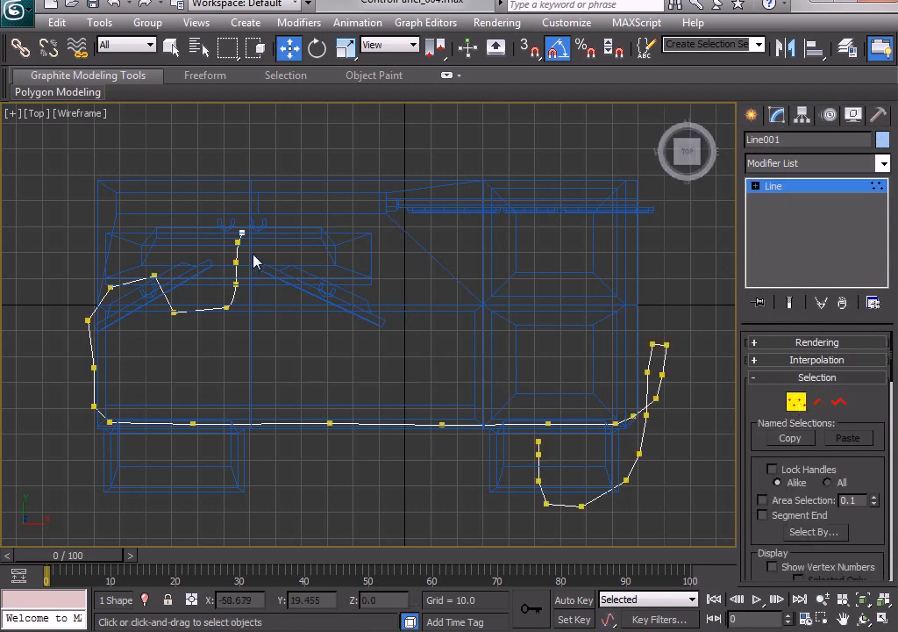
pyautogui.moveTo(254, 253); pyautogui.dragTo(259, 340)
pyautogui.hotkey('alt', 'w')
pyautogui.moveTo(397, 198); pyautogui.dragTo(508, 168, button='middle')
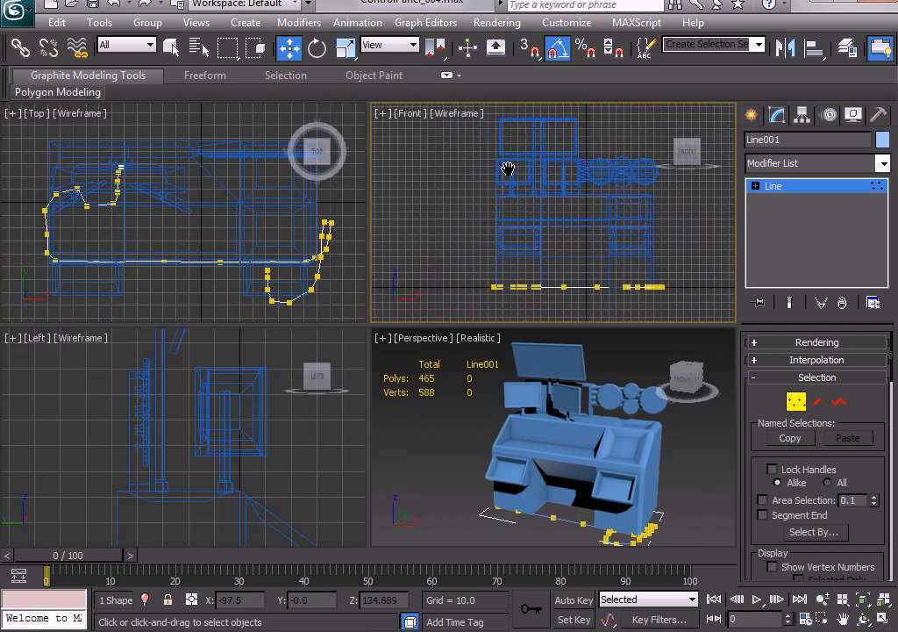
pyautogui.click(131, 183)
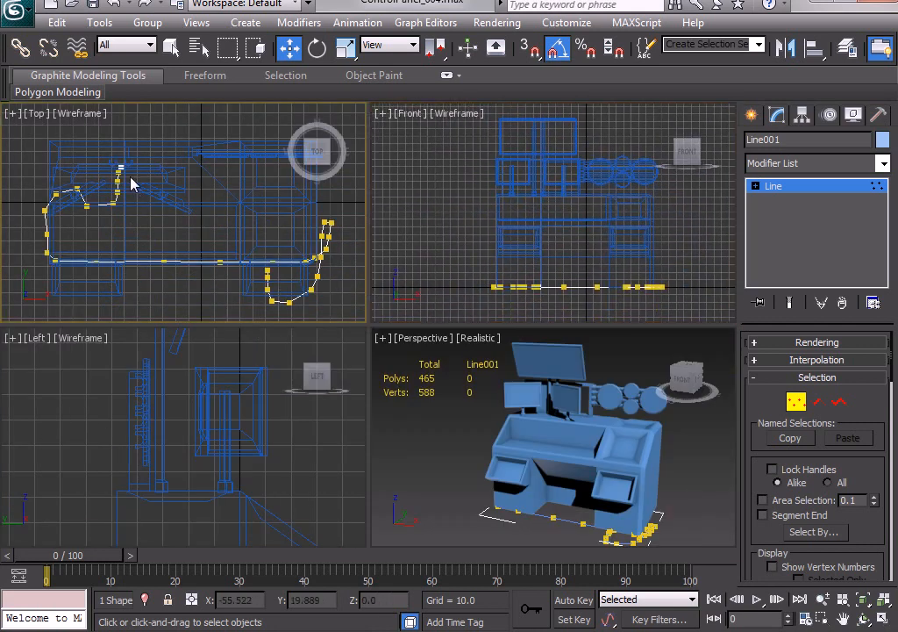
pyautogui.moveTo(27, 129); pyautogui.dragTo(380, 344)
pyautogui.click(540, 237)
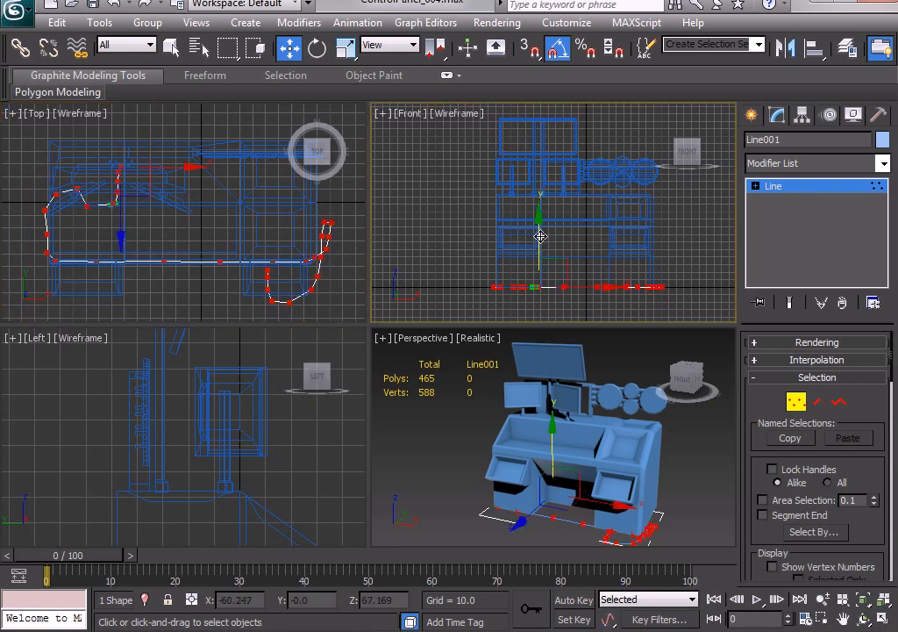
pyautogui.moveTo(541, 251); pyautogui.dragTo(521, 251, button='middle')
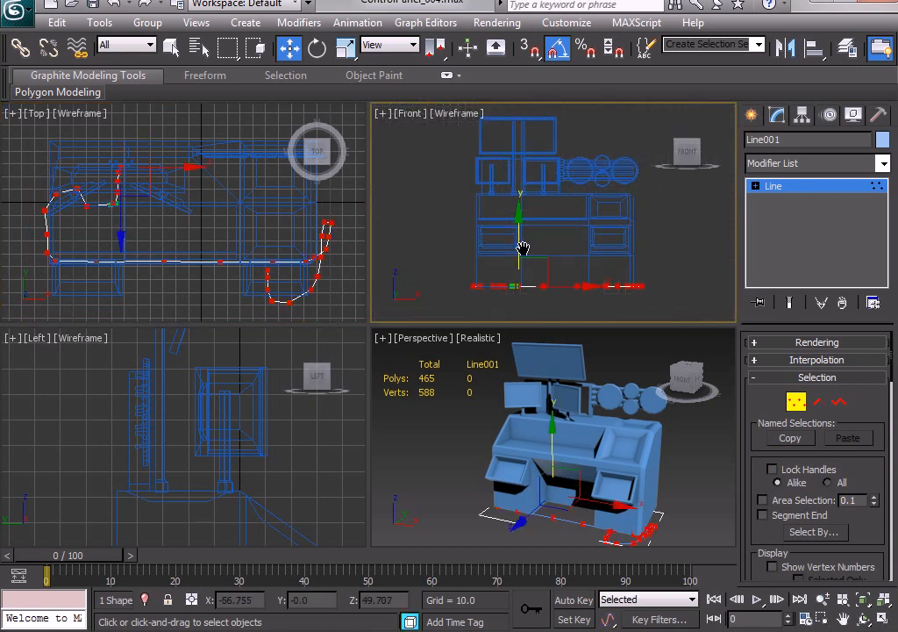
pyautogui.moveTo(518, 237); pyautogui.dragTo(522, 180)
# Select the vertices around the left small monitor and behind it, and raise them to just above the desktop.
pyautogui.moveTo(178, 220); pyautogui.dragTo(51, 157)
pyautogui.rightClick(591, 232)
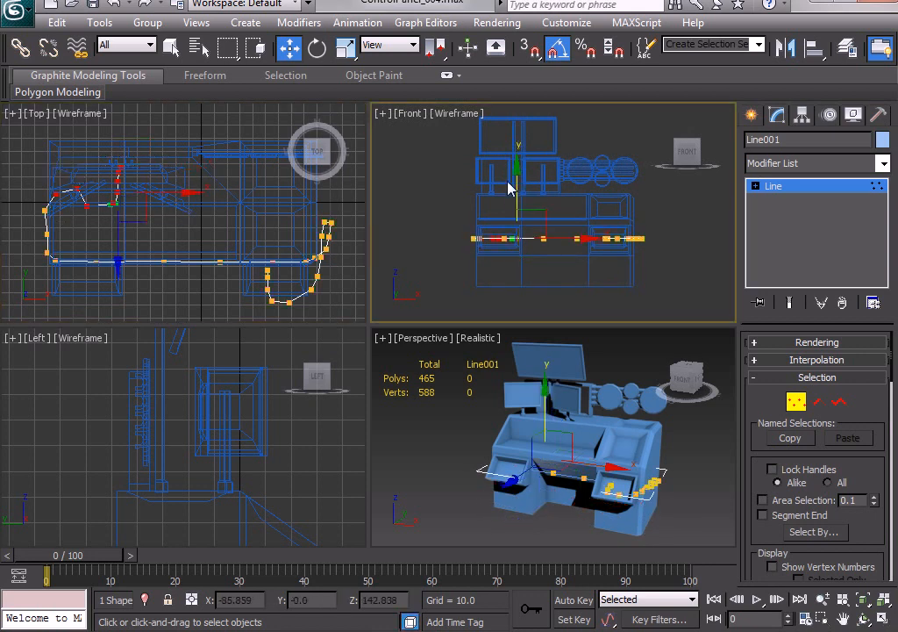
pyautogui.moveTo(512, 169); pyautogui.dragTo(523, 138)
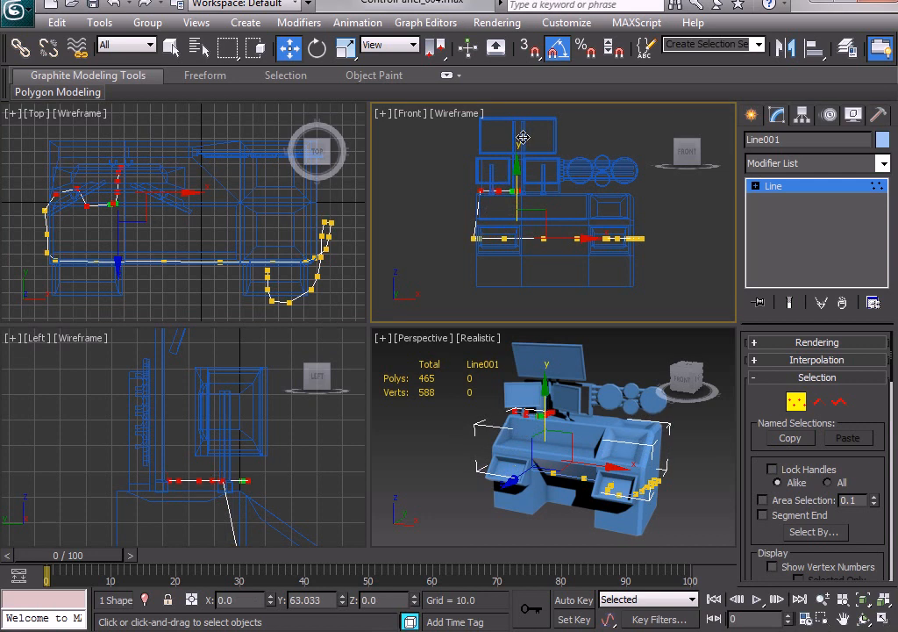
pyautogui.scroll(8, 497, 212)
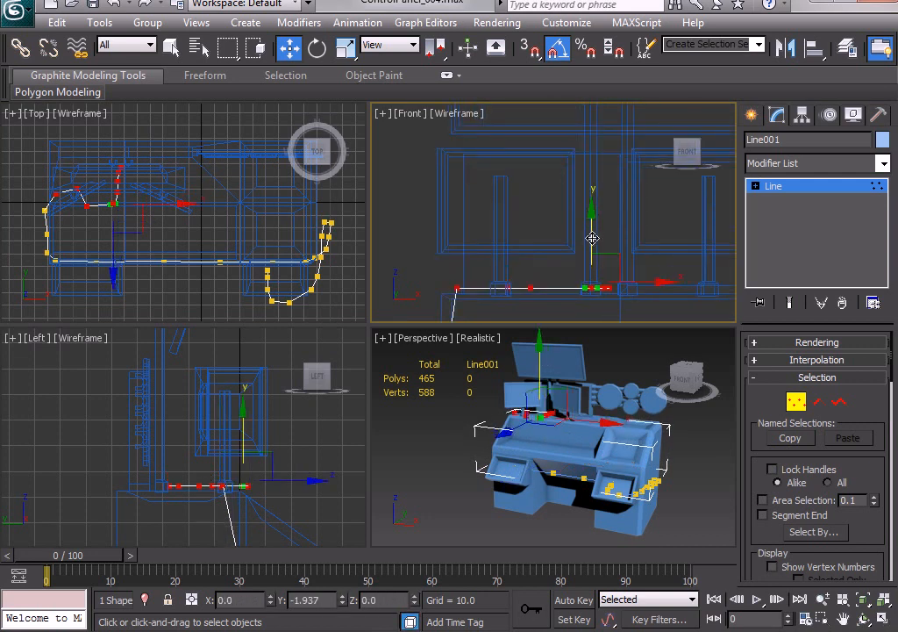
pyautogui.scroll(3, 133, 213)
# Select the vertices between the line's start and the left small monitor, and nudge them slightly higher.
pyautogui.moveTo(132, 214); pyautogui.dragTo(331, 261, button='middle')
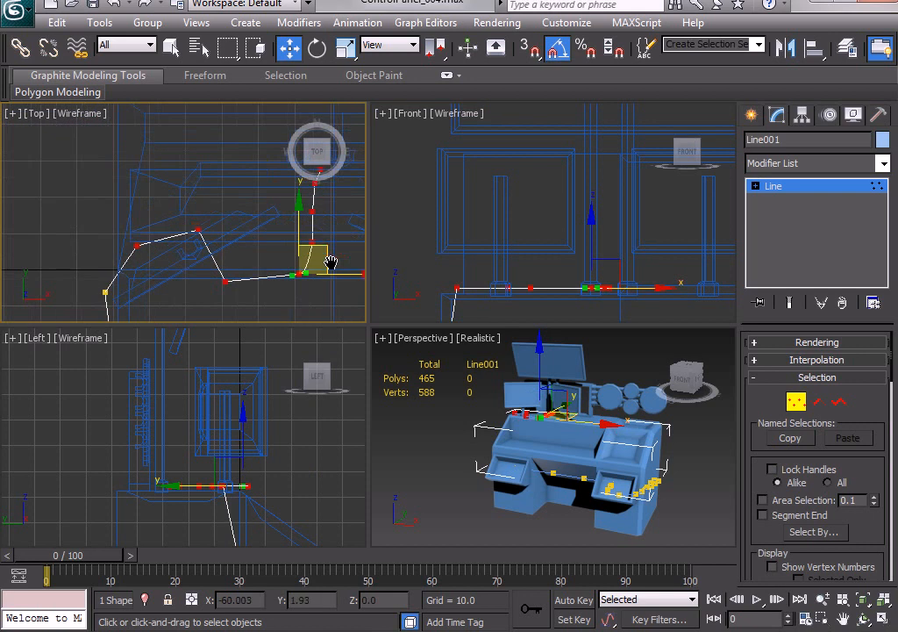
pyautogui.moveTo(326, 307)
pyautogui.mouseDown()
pyautogui.moveTo(190, 203)
pyautogui.moveTo(153, 186)
pyautogui.mouseUp()
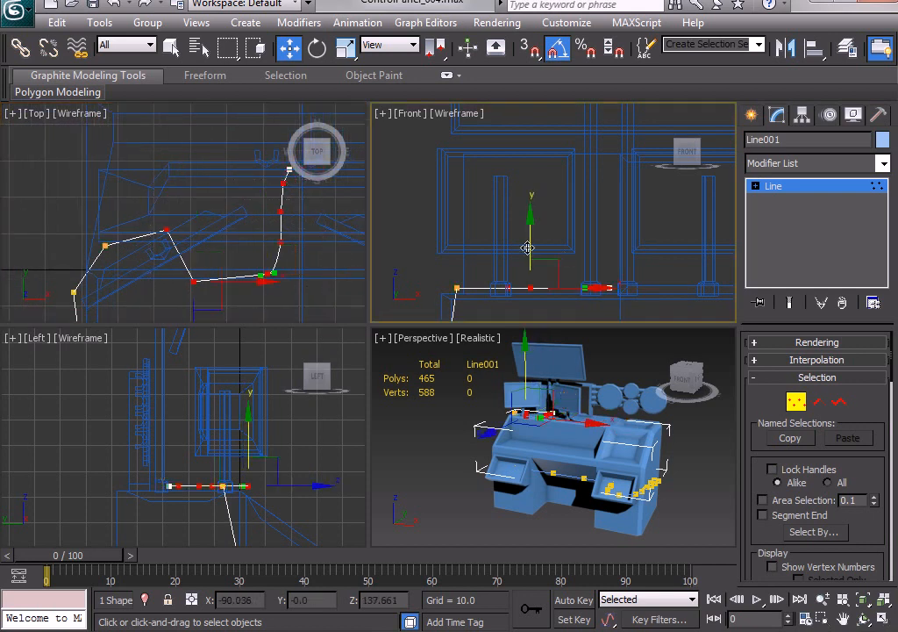
pyautogui.moveTo(529, 248)
pyautogui.mouseDown()
pyautogui.moveTo(533, 226)
pyautogui.moveTo(529, 241)
pyautogui.mouseUp()
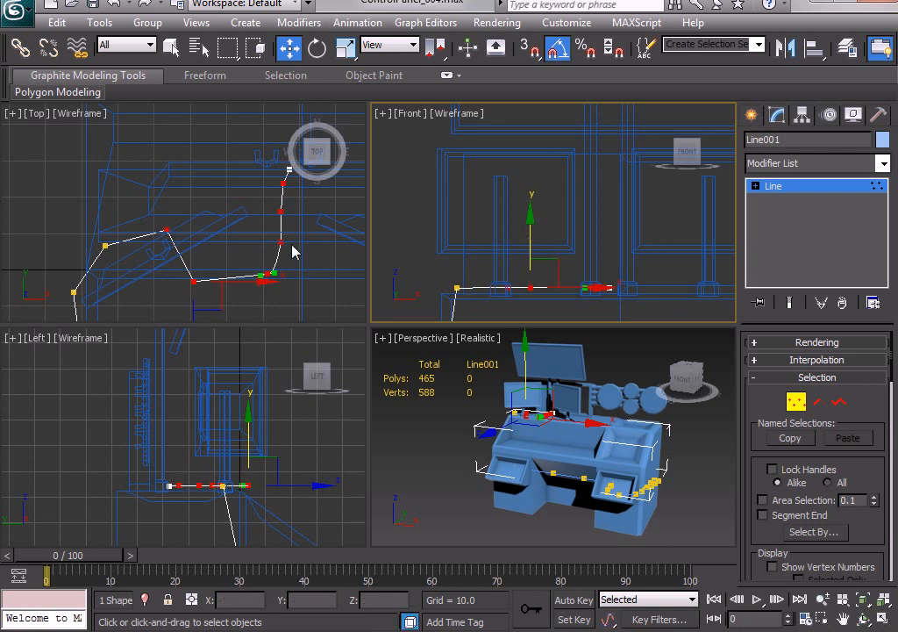
# Raise the two vertices next to the line's starting point above the desktop, and lower the front one by about 4.3 units.
pyautogui.click(293, 244)
pyautogui.moveTo(269, 178); pyautogui.dragTo(309, 222)
pyautogui.rightClick(620, 267)
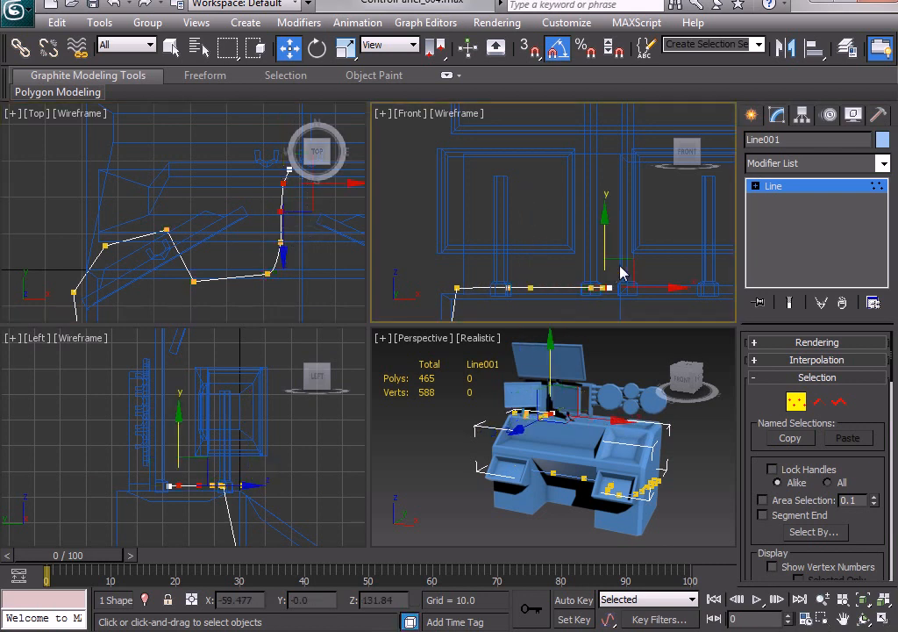
pyautogui.moveTo(605, 239); pyautogui.dragTo(608, 213)
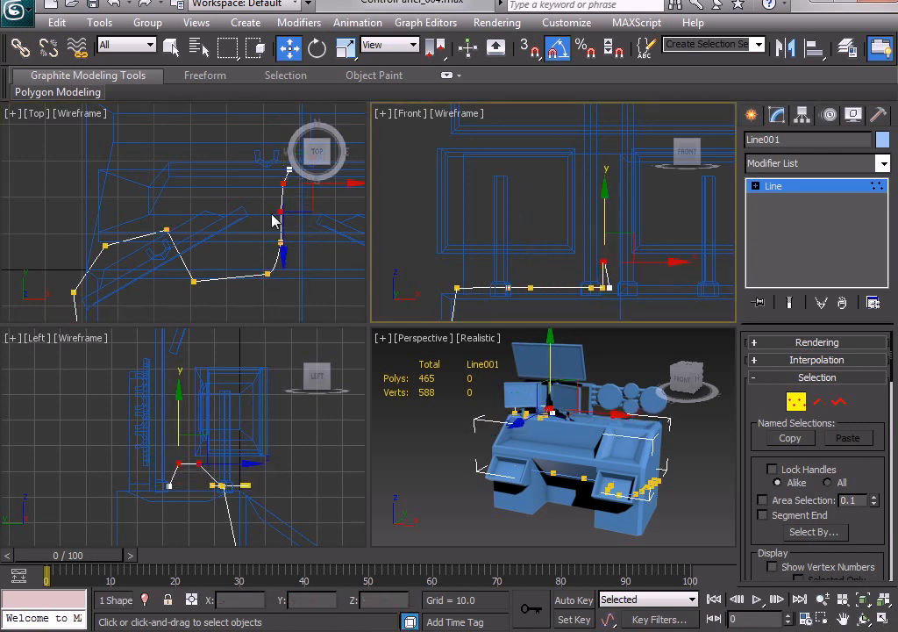
pyautogui.moveTo(261, 198); pyautogui.dragTo(295, 220)
pyautogui.rightClick(606, 224)
pyautogui.moveTo(604, 225); pyautogui.dragTo(606, 232)
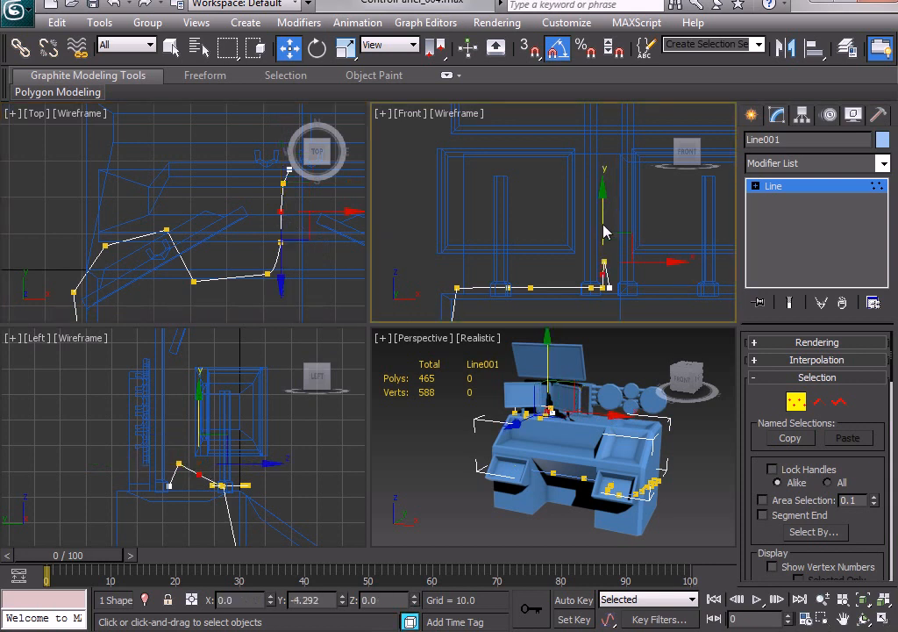
# Raise the third vertex after the line's starting point slightly, to a Z height of about 127.5.
pyautogui.rightClick(335, 252)
pyautogui.moveTo(331, 253); pyautogui.dragTo(268, 228)
pyautogui.rightClick(616, 253)
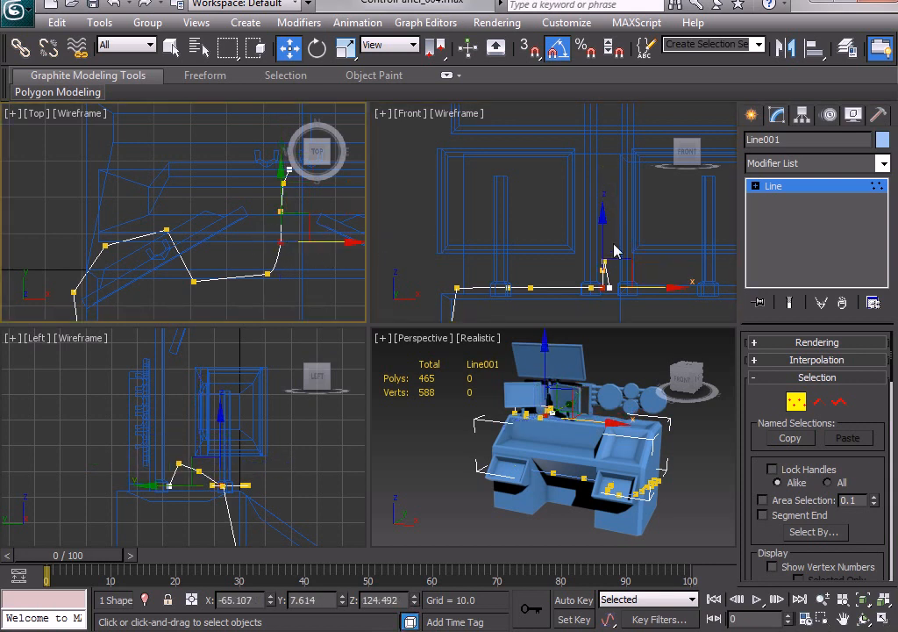
pyautogui.moveTo(603, 232); pyautogui.dragTo(603, 225)
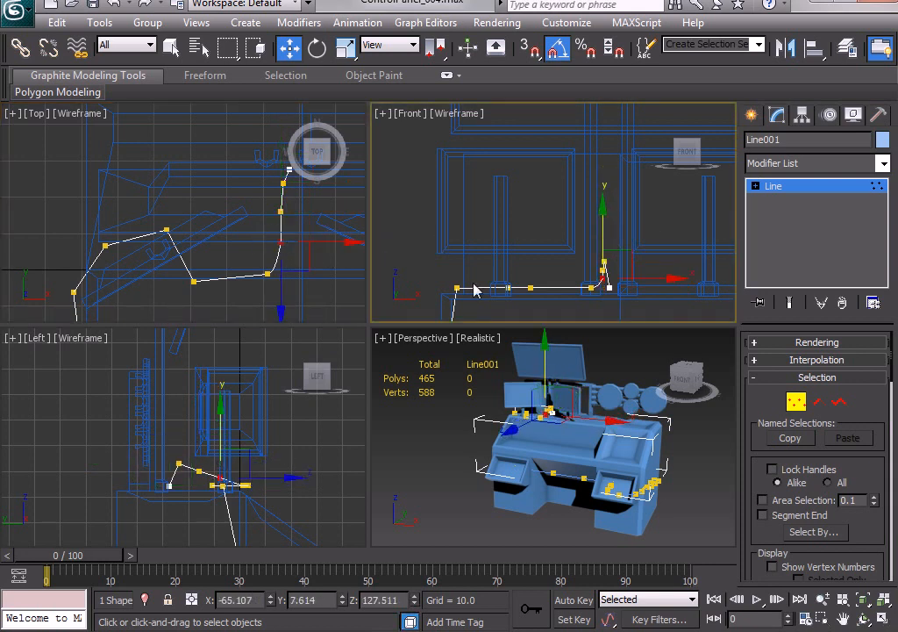
# Raise the line's outermost vertex beside the left small monitor to desktop level at the desk's left edge.
pyautogui.moveTo(478, 287); pyautogui.dragTo(520, 233, button='middle')
pyautogui.moveTo(499, 275); pyautogui.dragTo(526, 208, button='middle')
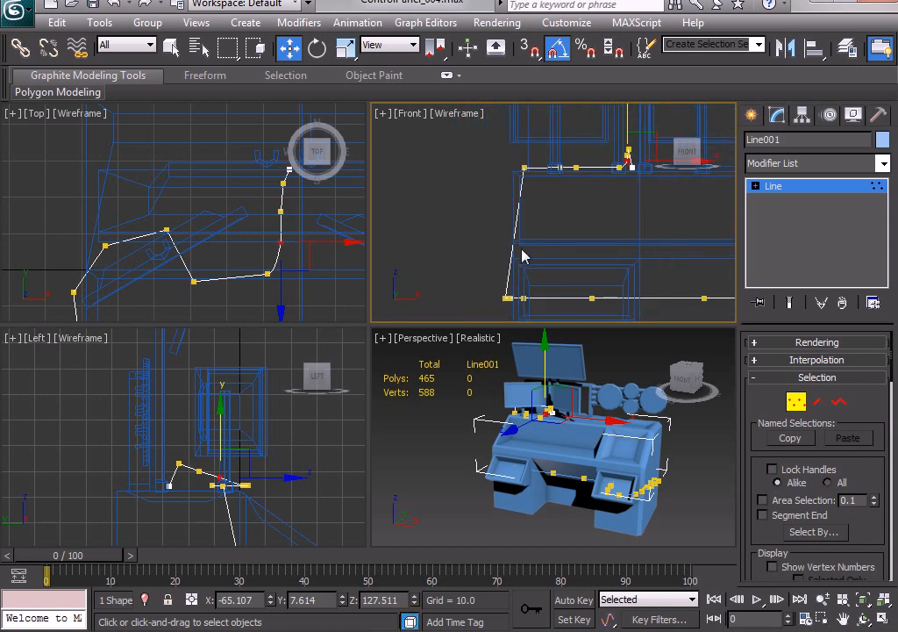
pyautogui.moveTo(164, 253); pyautogui.dragTo(211, 147, button='middle')
pyautogui.scroll(-2, 171, 186)
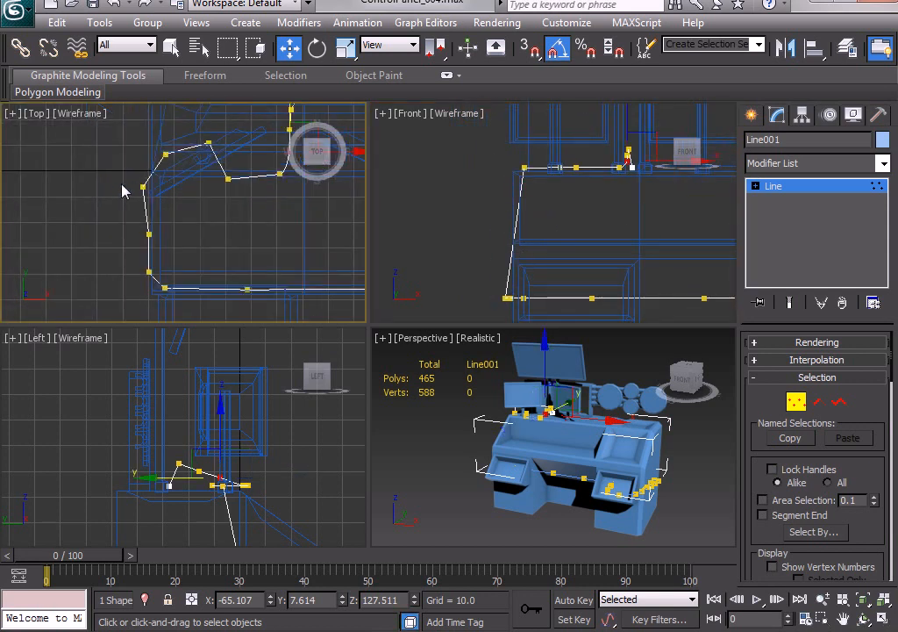
pyautogui.click(143, 187)
pyautogui.moveTo(498, 244); pyautogui.dragTo(505, 111)
# Raise the next two vertices along the desk's left side, placing them at Z heights of about 94.8 and 86.5.
pyautogui.moveTo(117, 216); pyautogui.dragTo(167, 250)
pyautogui.moveTo(509, 243); pyautogui.dragTo(542, 220)
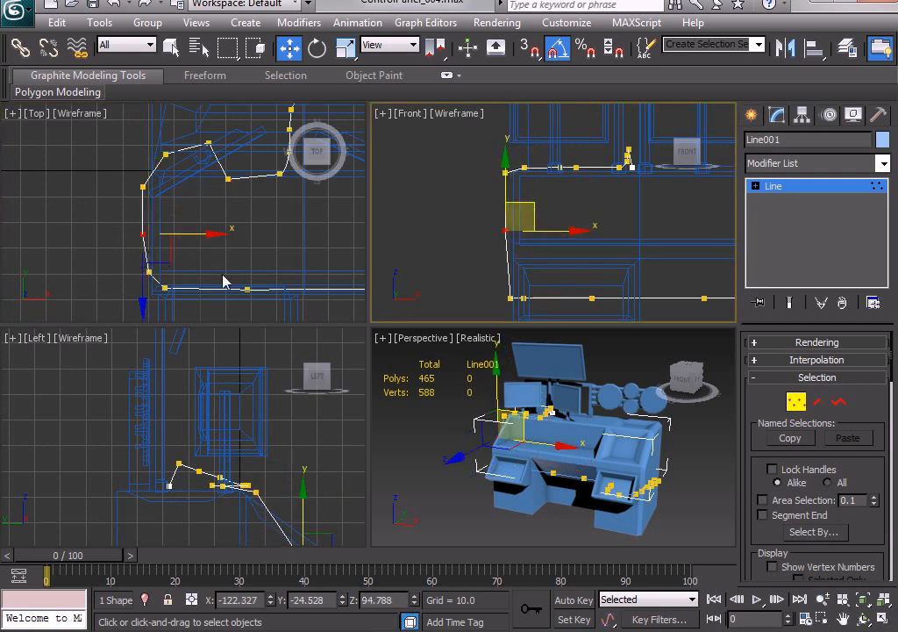
pyautogui.click(165, 271)
pyautogui.moveTo(129, 284); pyautogui.dragTo(164, 260)
pyautogui.moveTo(510, 244); pyautogui.dragTo(512, 171)
# Select all remaining vertices along the desk's front and right side, and raise them about 28 units to the front edge.
pyautogui.moveTo(518, 286); pyautogui.dragTo(619, 311)
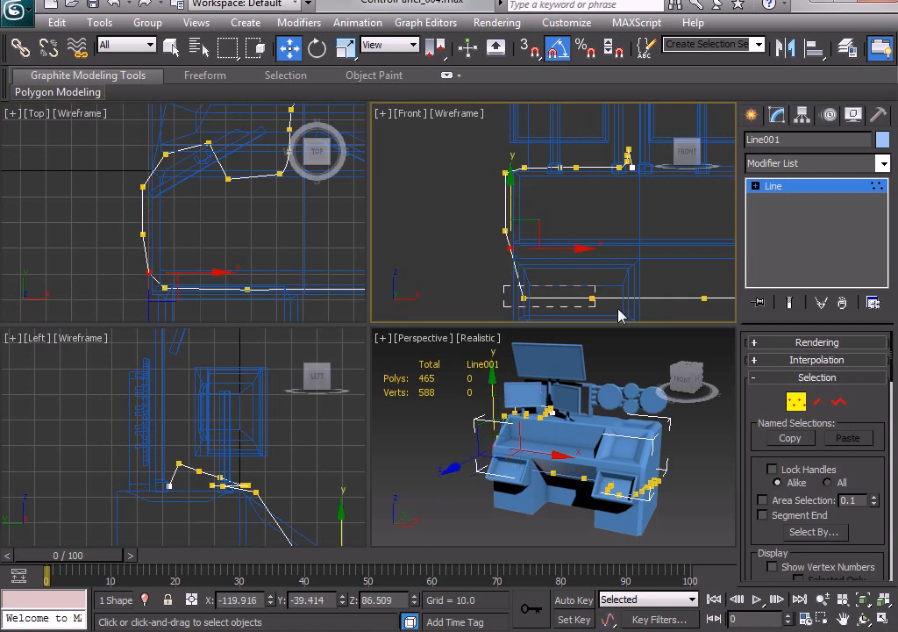
pyautogui.keyDown('alt'); pyautogui.moveTo(526, 491); pyautogui.dragTo(550, 501, button='middle'); pyautogui.keyUp('alt')
pyautogui.moveTo(552, 298); pyautogui.dragTo(477, 220, button='middle')
pyautogui.scroll(-4, 477, 221)
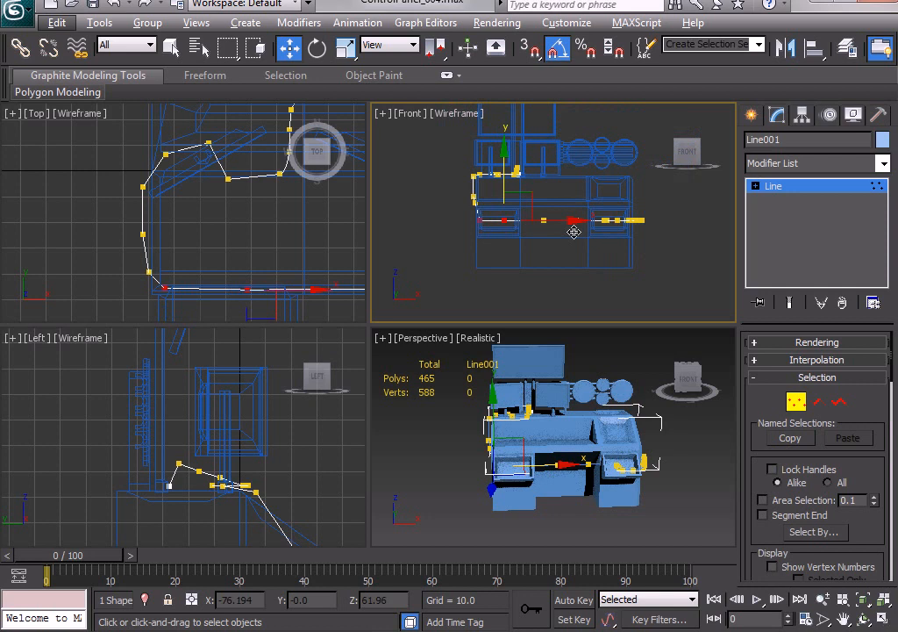
pyautogui.scroll(-2, 566, 234)
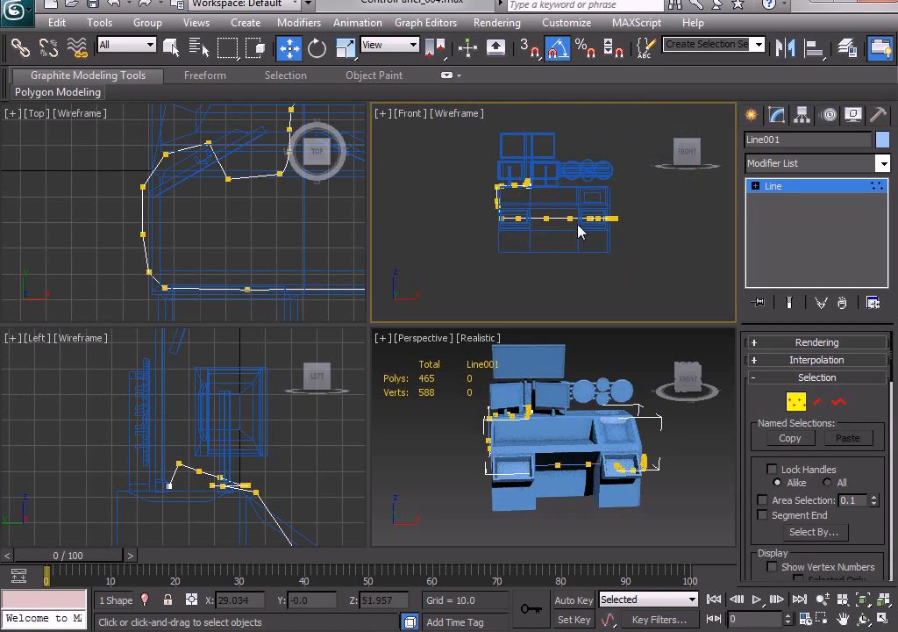
pyautogui.moveTo(659, 239); pyautogui.dragTo(487, 225)
pyautogui.press('z')
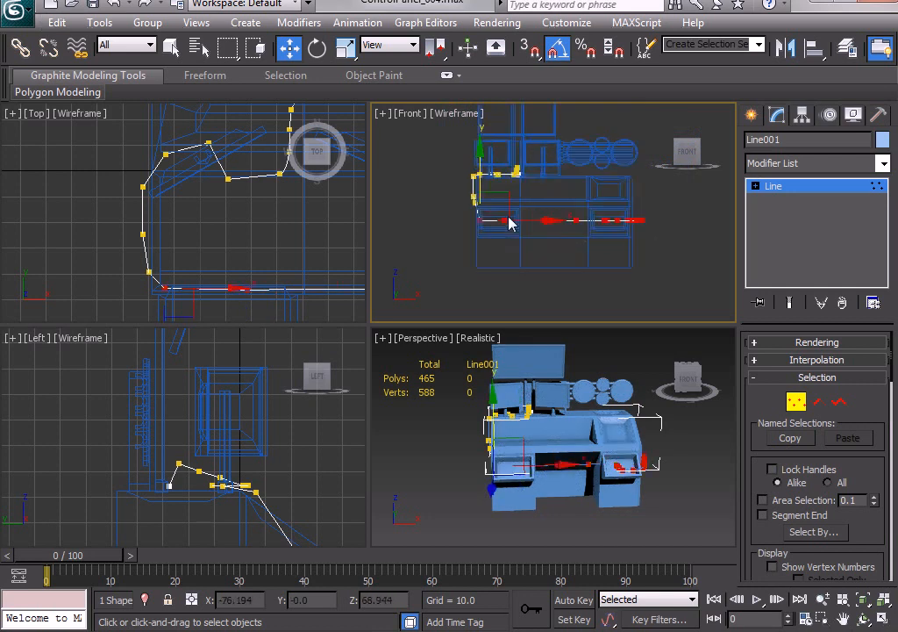
pyautogui.rightClick(457, 210)
pyautogui.click(521, 228)
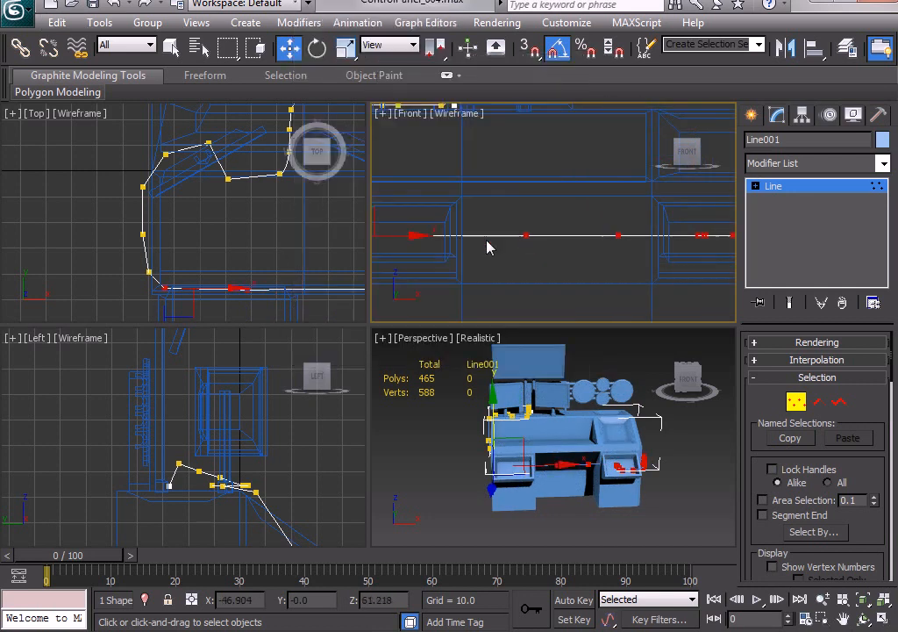
pyautogui.moveTo(506, 240); pyautogui.dragTo(622, 268, button='middle')
pyautogui.moveTo(487, 224); pyautogui.dragTo(487, 194)
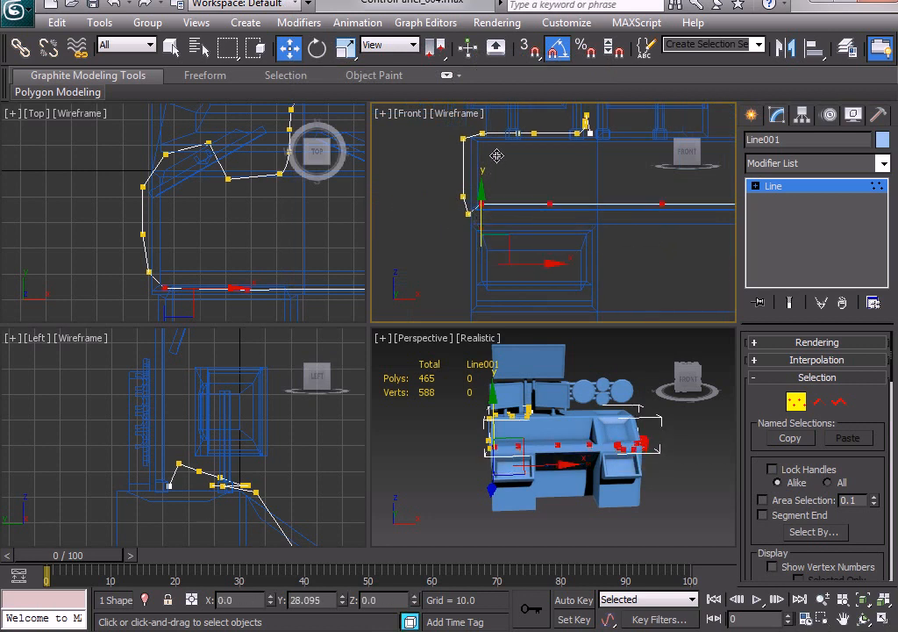
# Raise the selected front and right-side vertices to a Z height of about 91.8, and the left front corner vertex to about 88.6.
pyautogui.scroll(5, 497, 423)
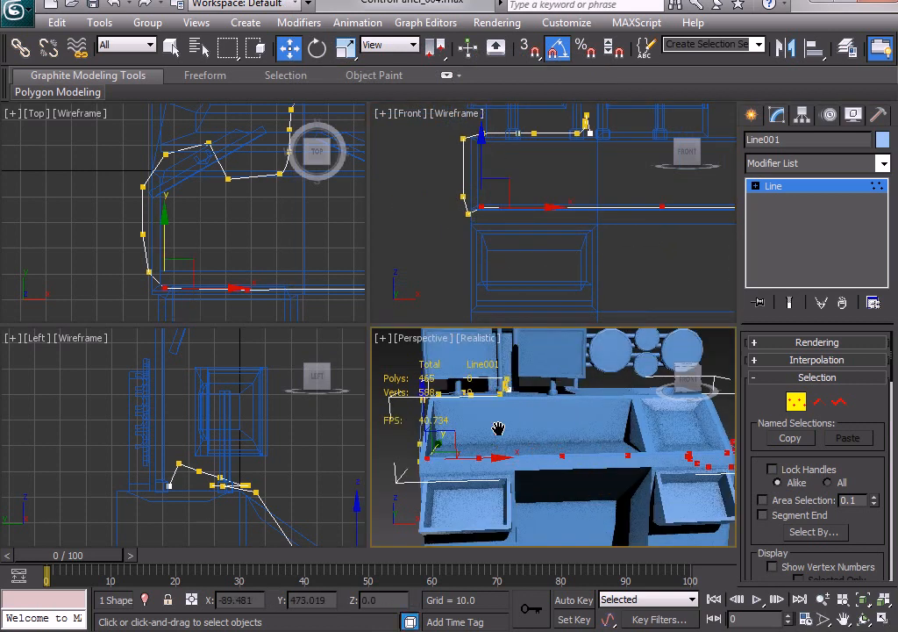
pyautogui.scroll(5, 248, 429)
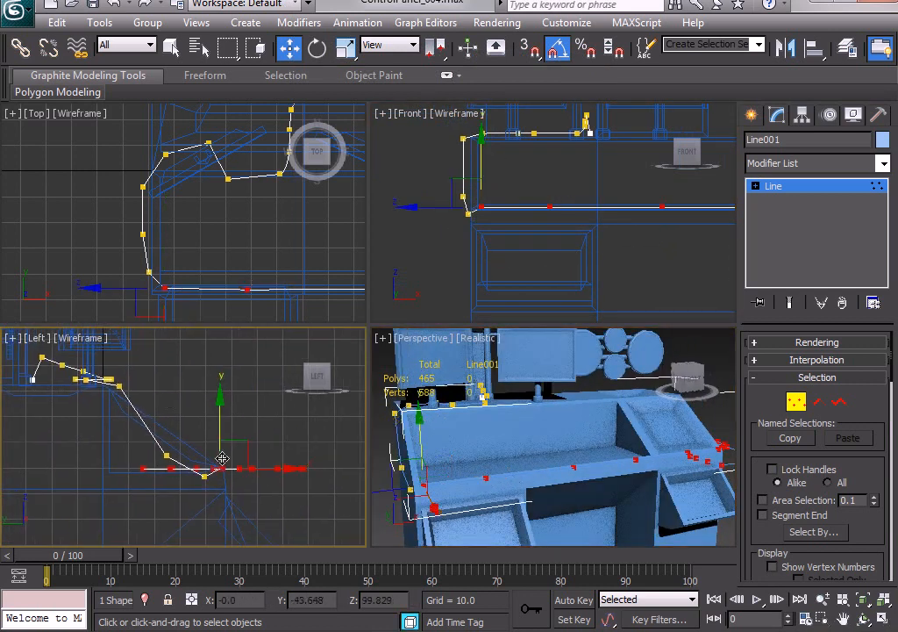
pyautogui.rightClick(230, 456)
pyautogui.click(255, 479)
pyautogui.moveTo(220, 415); pyautogui.dragTo(220, 423)
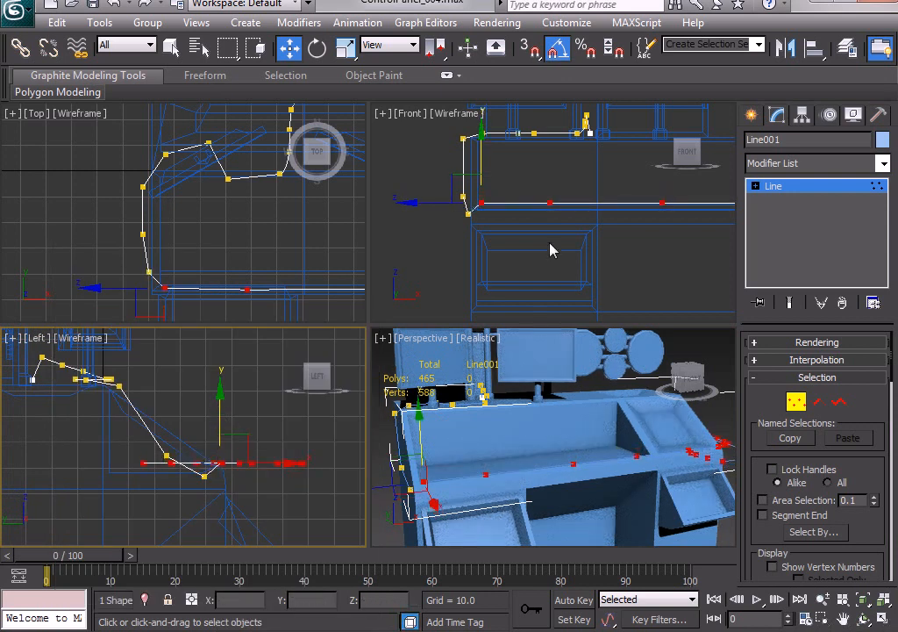
pyautogui.click(521, 252)
pyautogui.click(467, 209)
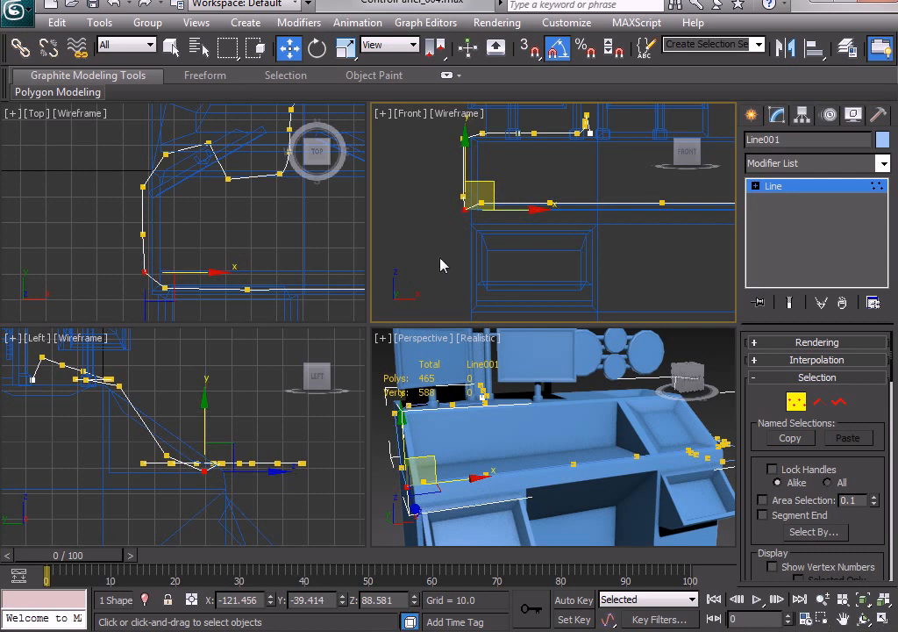
# Select the line's last four vertices over the right open drawer and lower them together into the drawer.
pyautogui.moveTo(651, 269); pyautogui.dragTo(396, 275, button='middle')
pyautogui.moveTo(566, 263); pyautogui.dragTo(542, 264, button='middle')
pyautogui.moveTo(364, 259); pyautogui.dragTo(215, 191, button='middle')
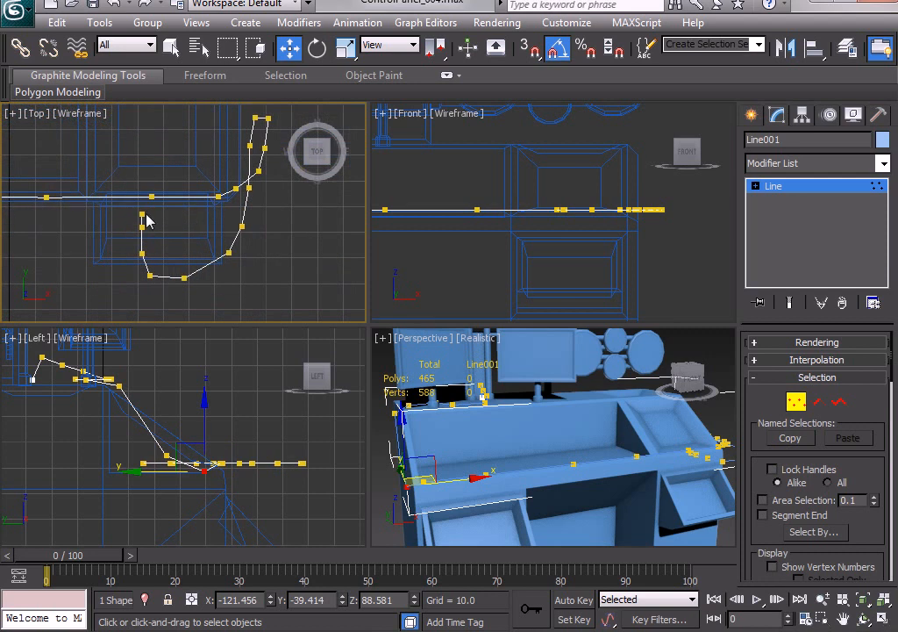
pyautogui.moveTo(167, 286); pyautogui.dragTo(170, 293)
pyautogui.rightClick(627, 254)
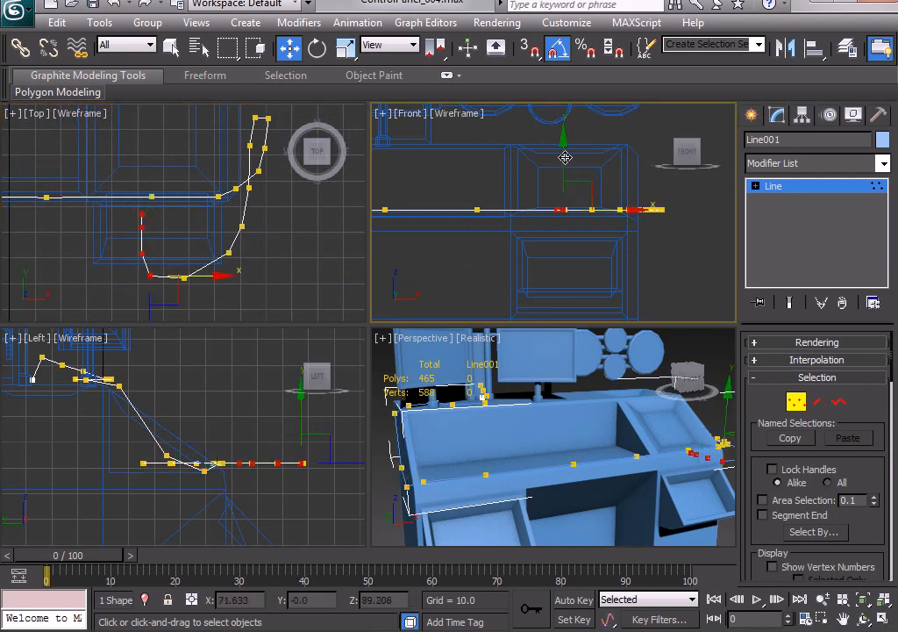
pyautogui.moveTo(563, 159); pyautogui.dragTo(563, 223)
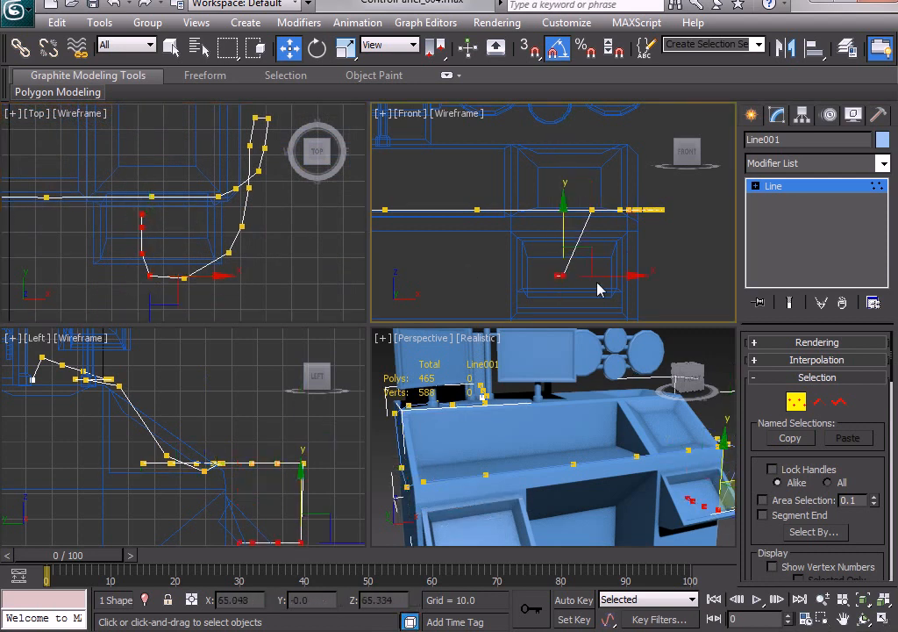
# Raise the fourth-from-last vertex to a Z height of about 69.3 and lower its unlowered neighbour at the drawer's front to about the same level.
pyautogui.click(613, 332)
pyautogui.moveTo(140, 276); pyautogui.dragTo(164, 286)
pyautogui.rightClick(548, 250)
pyautogui.moveTo(559, 224); pyautogui.dragTo(563, 207)
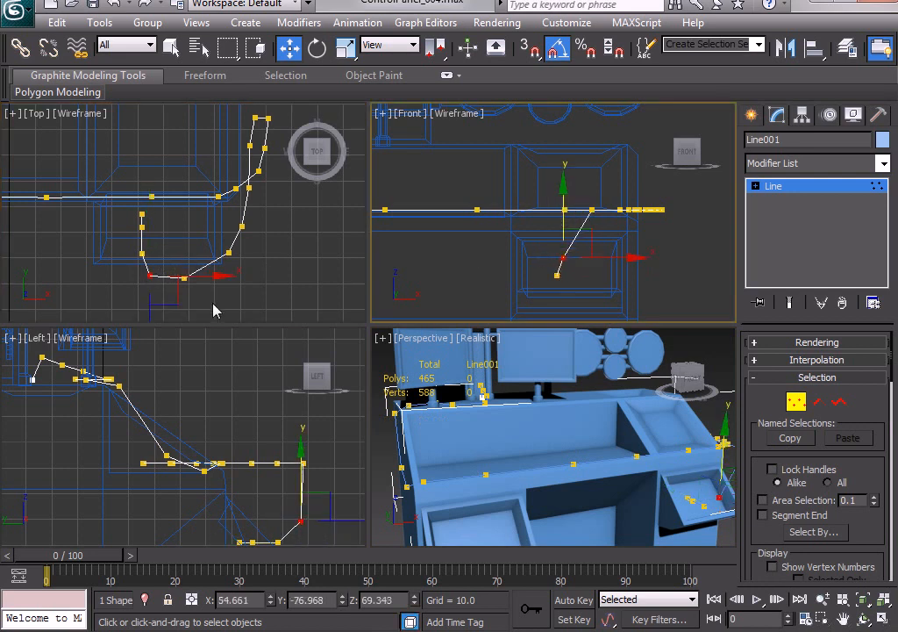
pyautogui.moveTo(213, 304); pyautogui.dragTo(168, 267)
pyautogui.rightClick(559, 238)
pyautogui.moveTo(592, 159); pyautogui.dragTo(594, 203)
# Lower the next two vertices around the right drawer's outer corner to Z heights of about 68.4 and 63.0.
pyautogui.moveTo(256, 242); pyautogui.dragTo(218, 261)
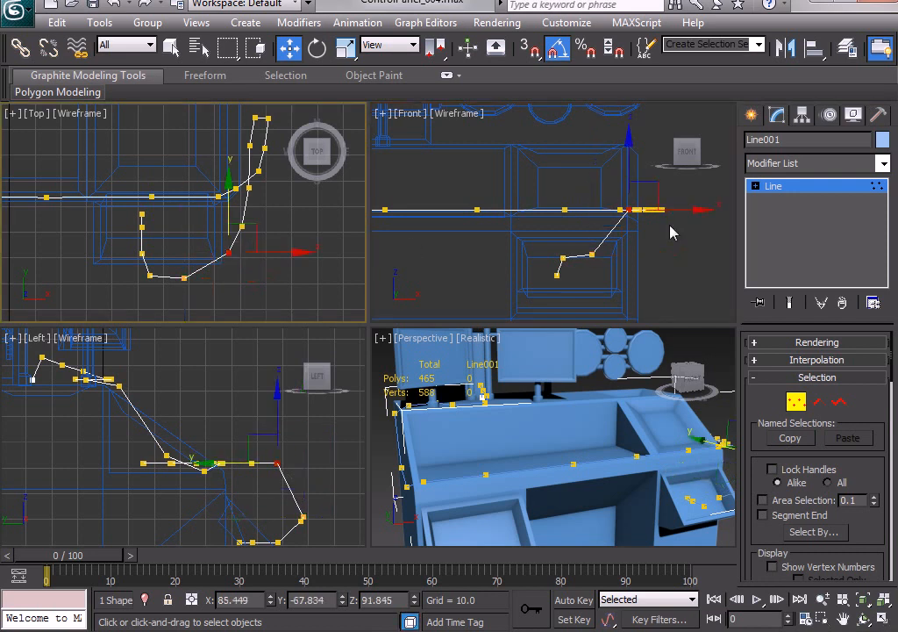
pyautogui.rightClick(671, 233)
pyautogui.moveTo(628, 159); pyautogui.dragTo(629, 210)
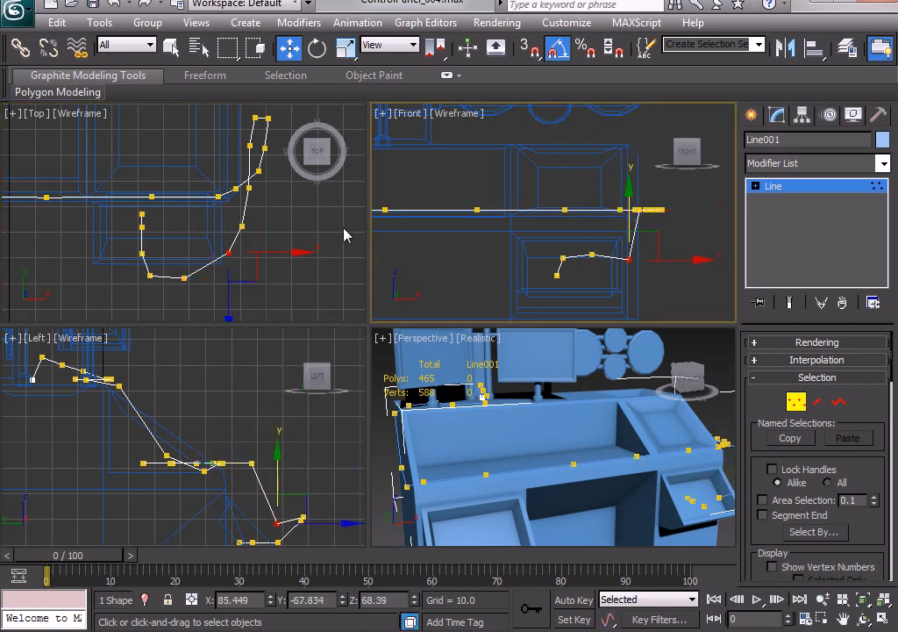
pyautogui.moveTo(265, 216); pyautogui.dragTo(227, 239)
pyautogui.rightClick(626, 207)
pyautogui.moveTo(642, 179); pyautogui.dragTo(645, 240)
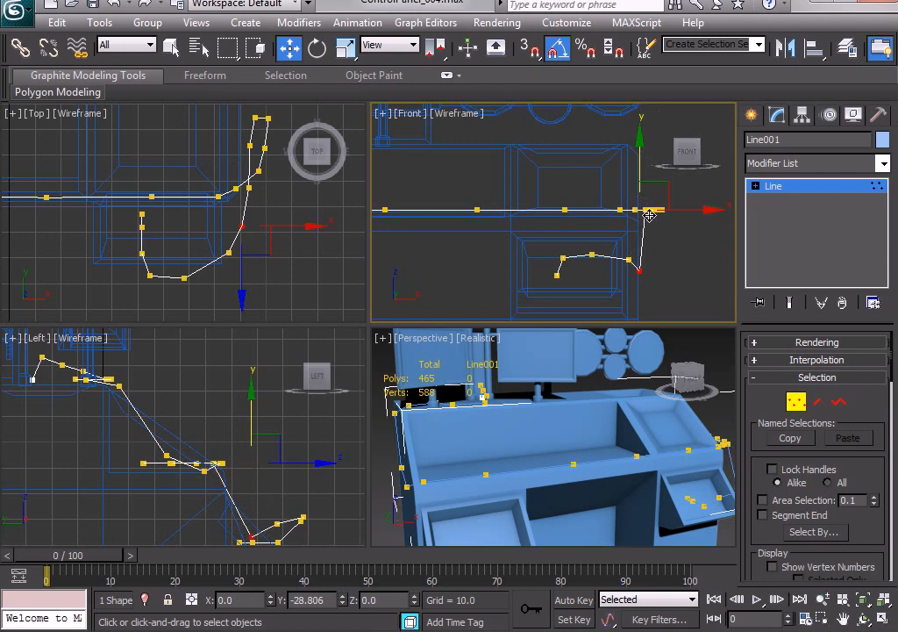
# Lower the next vertex beside the desk's right front corner to a Z height of about 53.2.
pyautogui.rightClick(266, 201)
pyautogui.moveTo(266, 204)
pyautogui.mouseDown()
pyautogui.moveTo(253, 195)
pyautogui.moveTo(264, 205)
pyautogui.mouseUp()
pyautogui.click(233, 165)
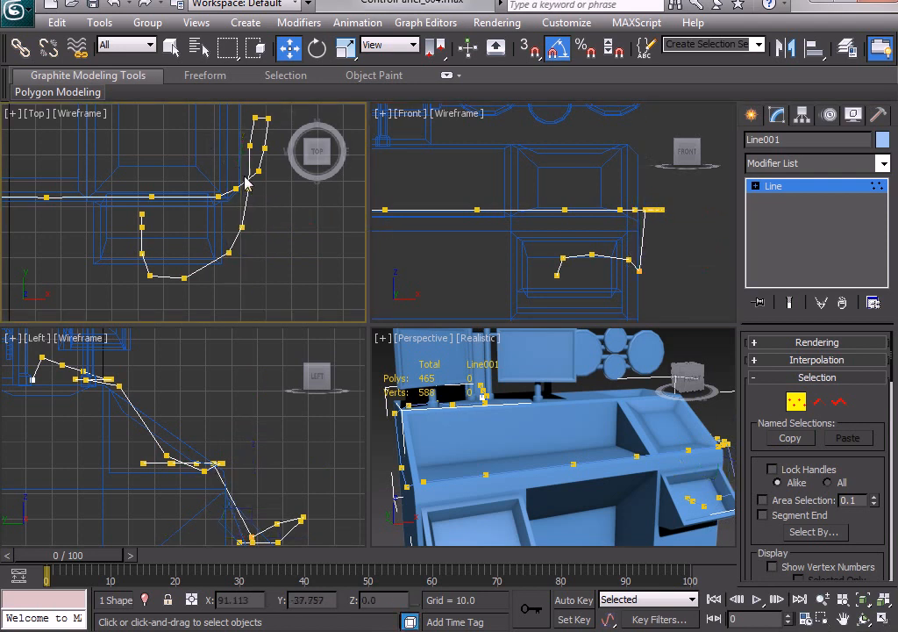
pyautogui.click(250, 187)
pyautogui.rightClick(668, 234)
pyautogui.moveTo(646, 163); pyautogui.dragTo(656, 241)
# Lower the remaining vertices of the narrow loop beside the desk's right side to roughly the drawer's level.
pyautogui.click(250, 145)
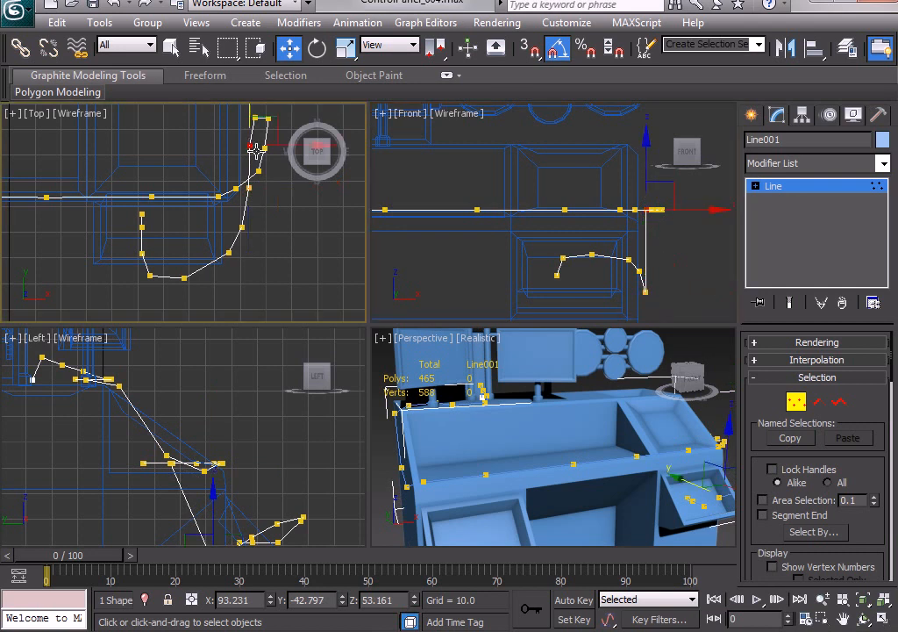
pyautogui.rightClick(688, 226)
pyautogui.moveTo(234, 107); pyautogui.dragTo(284, 159)
pyautogui.rightClick(677, 196)
pyautogui.moveTo(660, 160); pyautogui.dragTo(674, 226)
# In the perspective view, raise the loop's first lowered vertex on the desk's right side to a Z height of about 79.6.
pyautogui.keyDown('alt'); pyautogui.moveTo(570, 417); pyautogui.dragTo(579, 465, button='middle'); pyautogui.keyUp('alt')
pyautogui.hotkey('alt', 'w')
pyautogui.rightClick(575, 453)
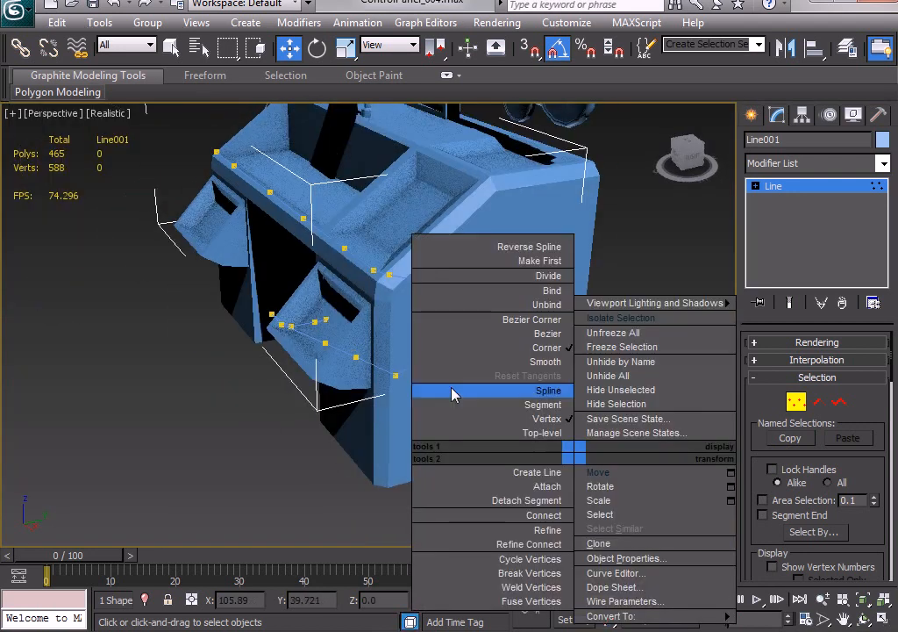
pyautogui.click(589, 474)
pyautogui.click(487, 439)
pyautogui.scroll(3, 458, 433)
pyautogui.moveTo(451, 430); pyautogui.dragTo(439, 434, button='middle')
pyautogui.scroll(2, 439, 433)
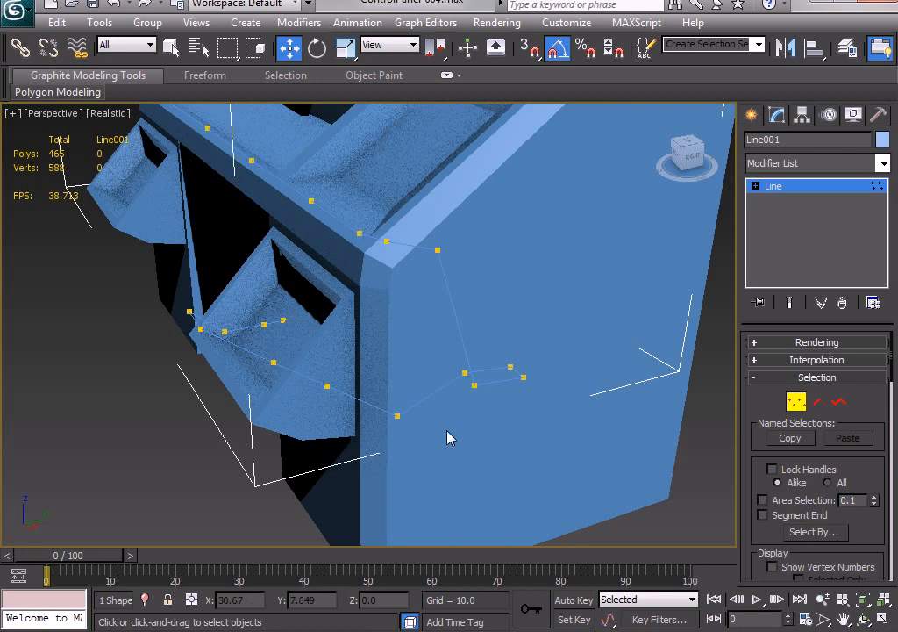
pyautogui.click(474, 386)
pyautogui.moveTo(475, 317)
pyautogui.mouseDown()
pyautogui.moveTo(478, 251)
pyautogui.moveTo(467, 300)
pyautogui.mouseUp()
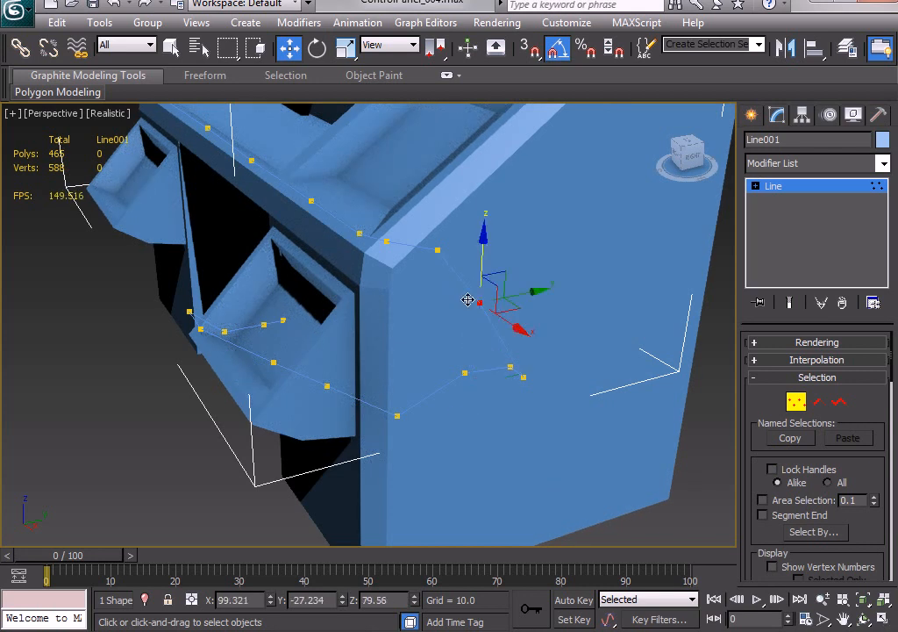
# Reposition the other loop vertices so the line descends in an even curve along the desk's right side.
pyautogui.click(523, 378)
pyautogui.moveTo(547, 347); pyautogui.dragTo(467, 267)
pyautogui.click(479, 300)
pyautogui.click(511, 366)
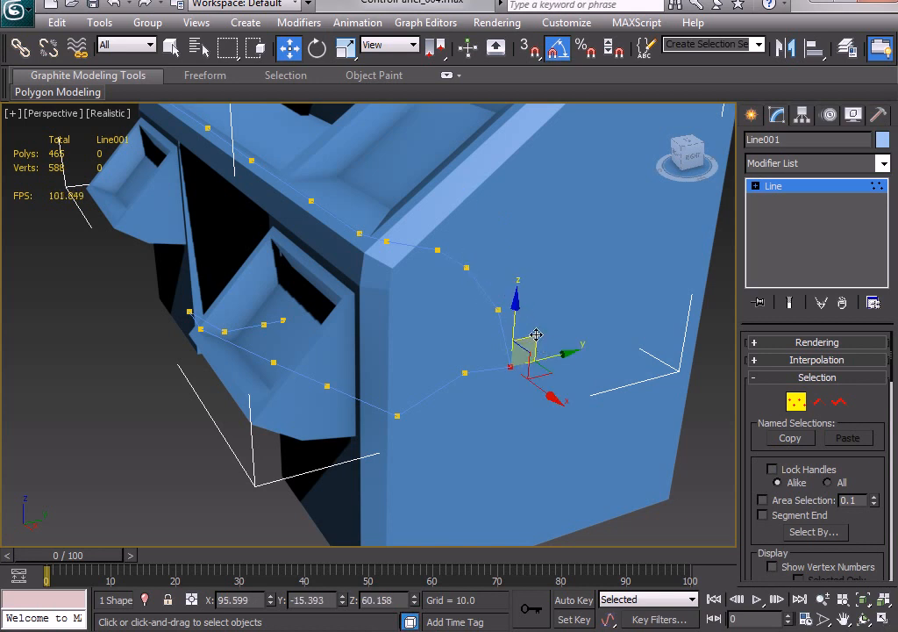
pyautogui.moveTo(534, 336); pyautogui.dragTo(385, 406)
# Move the first front-edge vertex closer to the desk's left front corner.
pyautogui.keyDown('alt'); pyautogui.moveTo(395, 455); pyautogui.dragTo(672, 421, button='middle'); pyautogui.keyUp('alt')
pyautogui.keyDown('alt'); pyautogui.moveTo(308, 353); pyautogui.dragTo(496, 362, button='middle'); pyautogui.keyUp('alt')
pyautogui.scroll(-3, 497, 361)
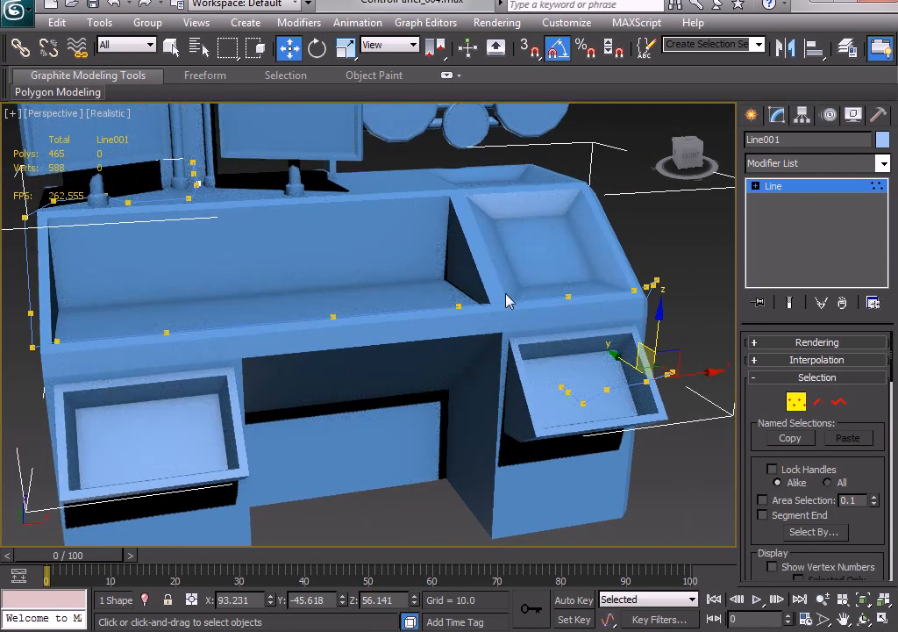
pyautogui.keyDown('alt'); pyautogui.moveTo(357, 371); pyautogui.dragTo(397, 373, button='middle'); pyautogui.keyUp('alt')
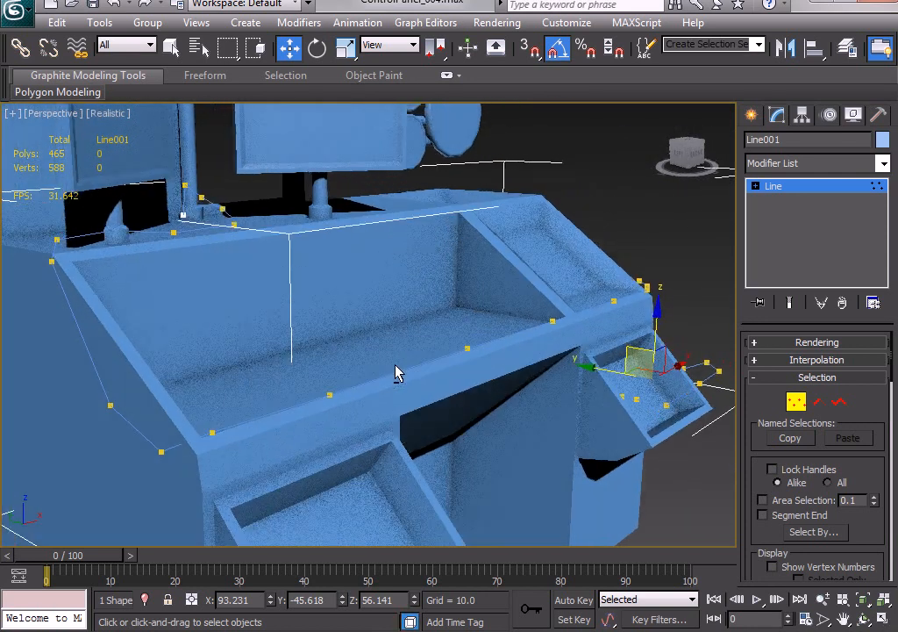
pyautogui.click(213, 433)
pyautogui.keyDown('alt'); pyautogui.moveTo(307, 364); pyautogui.dragTo(248, 407, button='middle'); pyautogui.keyUp('alt')
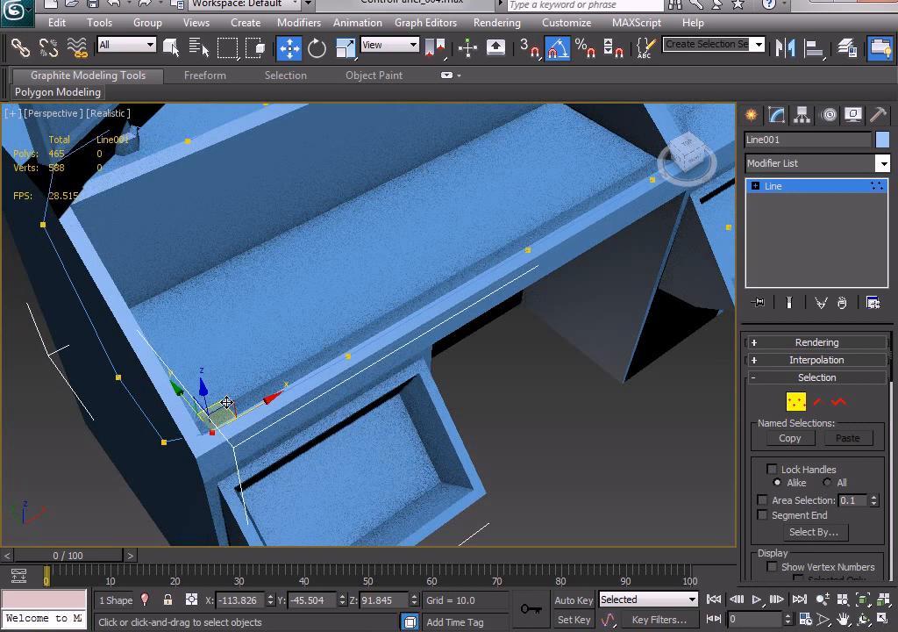
pyautogui.moveTo(221, 403); pyautogui.dragTo(199, 419)
# Move the left side's front vertex to a Z height of about 90.5, and its rear vertex to about Y 0.2, Z 122.3.
pyautogui.keyDown('alt'); pyautogui.moveTo(169, 473); pyautogui.dragTo(220, 439, button='middle'); pyautogui.keyUp('alt')
pyautogui.moveTo(162, 454); pyautogui.dragTo(146, 436)
pyautogui.keyDown('alt'); pyautogui.moveTo(151, 437); pyautogui.dragTo(245, 394, button='middle'); pyautogui.keyUp('alt')
pyautogui.scroll(-4, 252, 378)
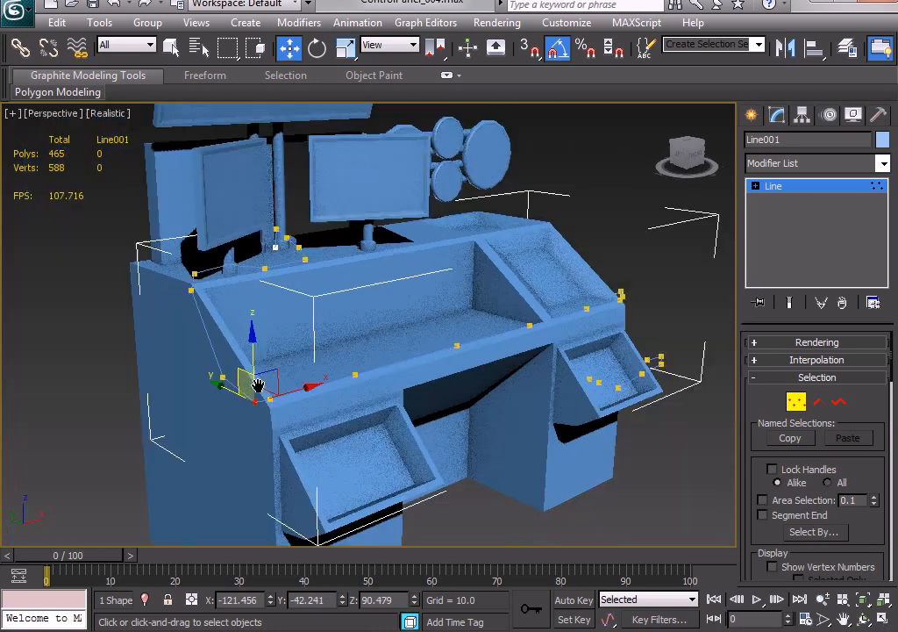
pyautogui.click(193, 294)
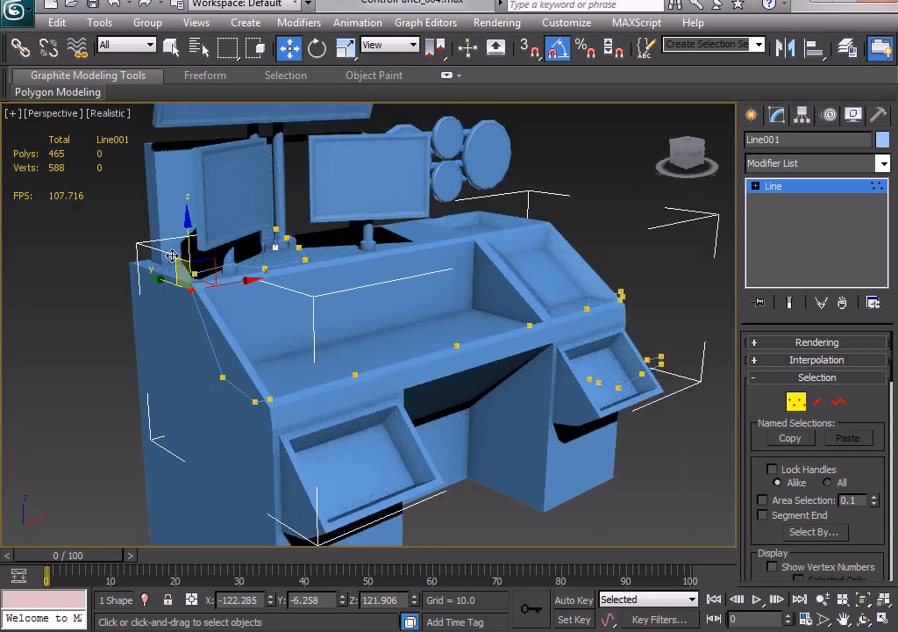
pyautogui.moveTo(172, 255); pyautogui.dragTo(207, 261)
pyautogui.scroll(5, 301, 323)
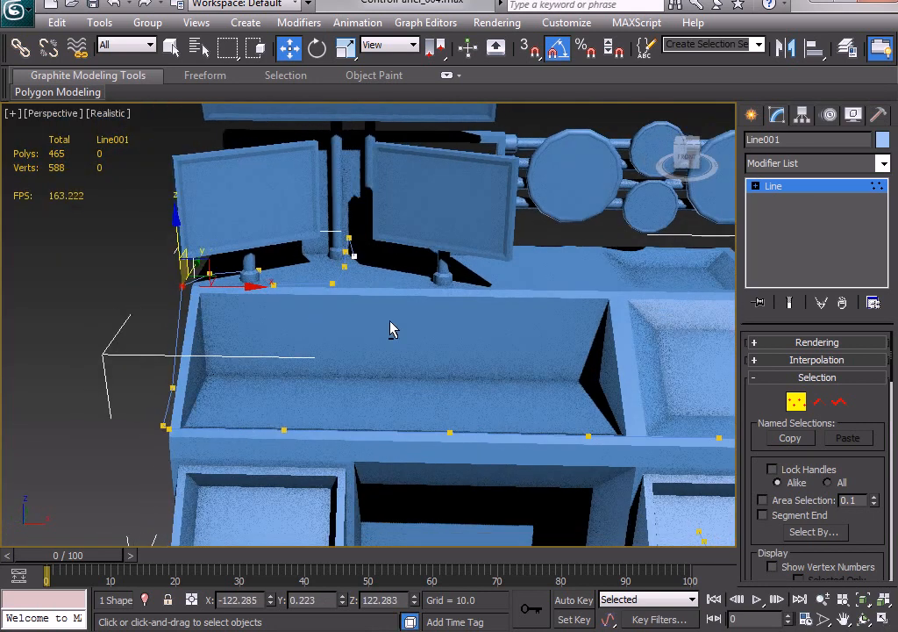
# Select all line vertices except the two at each end in the top view and convert them to Smooth.
pyautogui.hotkey('alt', 'w')
pyautogui.rightClick(301, 253)
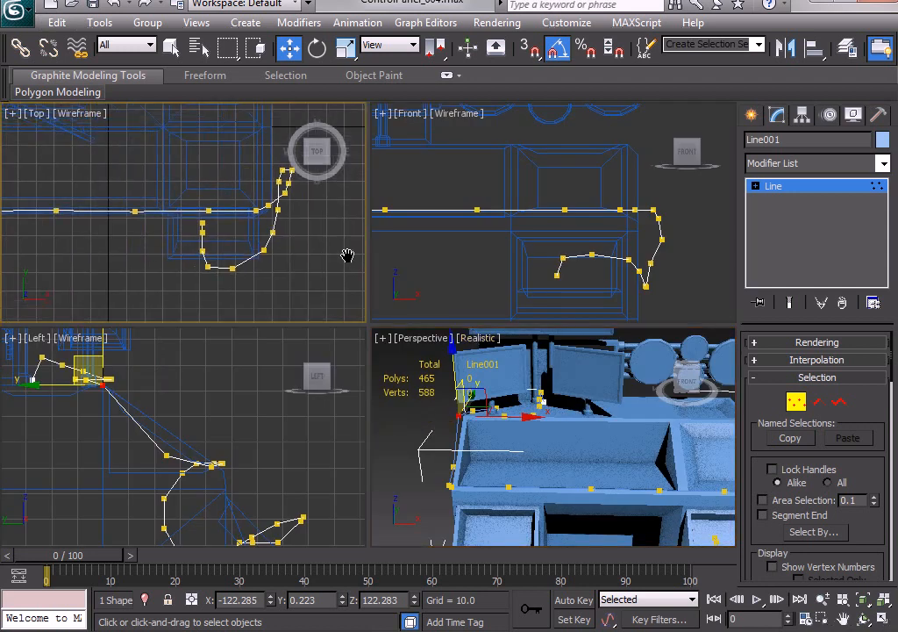
pyautogui.hotkey('alt', 'w')
pyautogui.scroll(-5, 445, 356)
pyautogui.scroll(5, 416, 345)
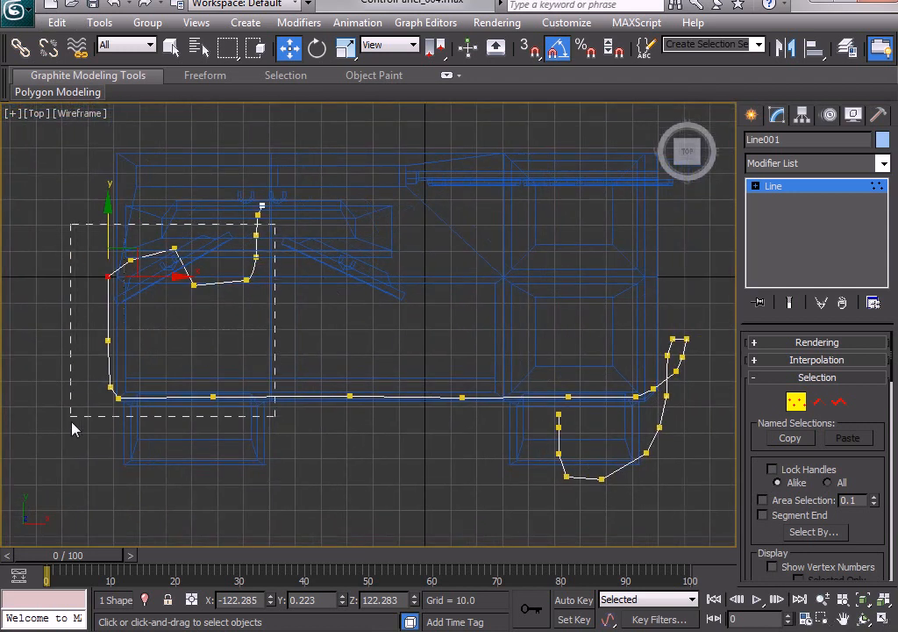
pyautogui.moveTo(72, 429); pyautogui.dragTo(73, 430)
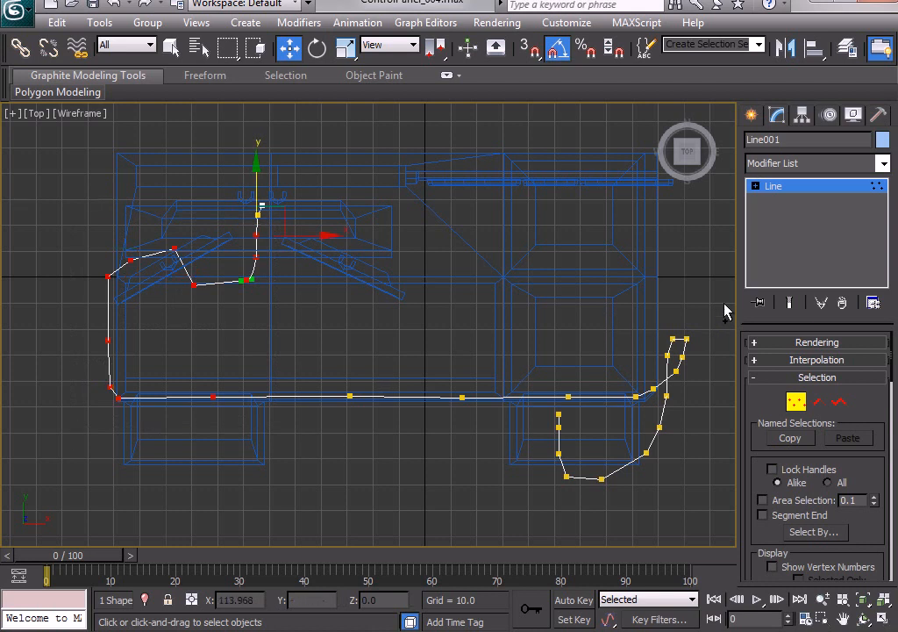
pyautogui.moveTo(723, 302); pyautogui.dragTo(307, 412)
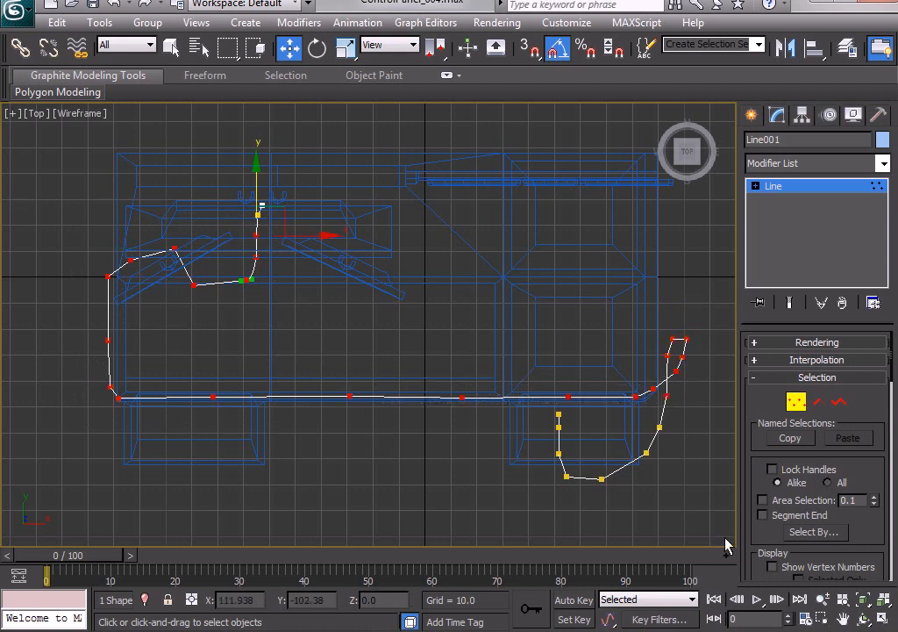
pyautogui.keyDown('ctrl'); pyautogui.moveTo(693, 511); pyautogui.dragTo(569, 440); pyautogui.keyUp('ctrl')
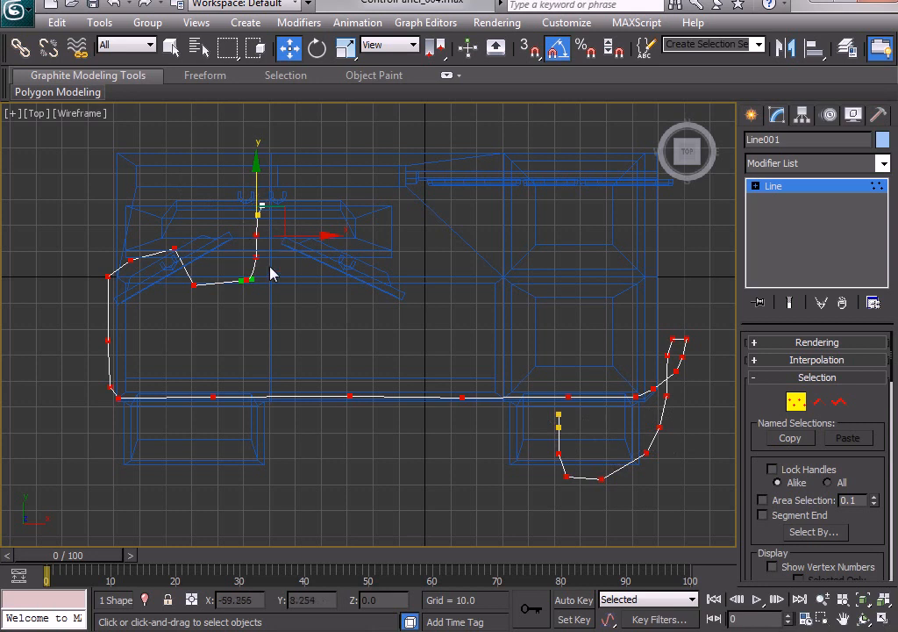
pyautogui.rightClick(569, 395)
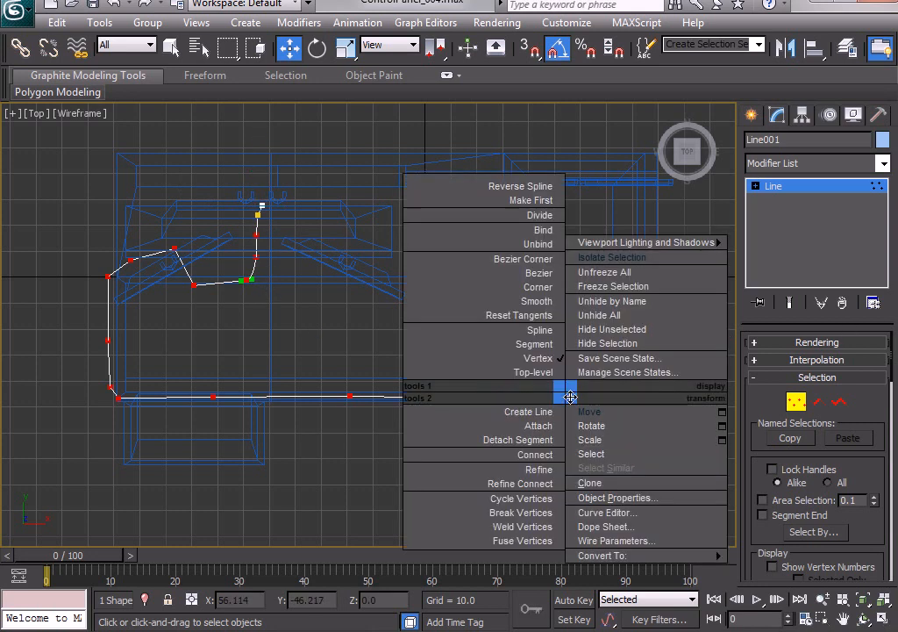
pyautogui.click(530, 301)
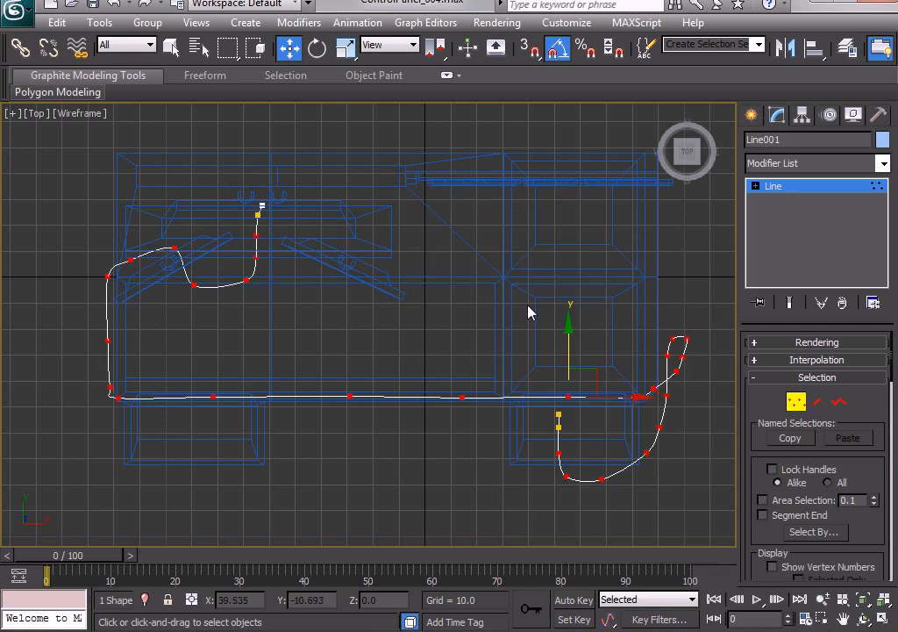
# Deselect the vertices and display the perspective view in wireframe with the whole line in view.
pyautogui.hotkey('ctrl', 'a')
pyautogui.hotkey('alt', 'w')
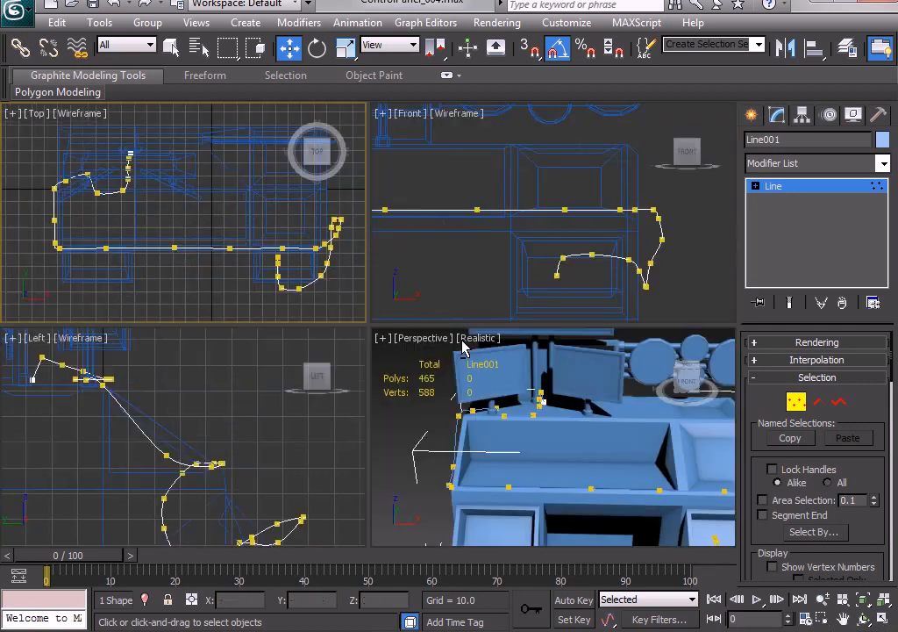
pyautogui.middleClick(573, 422)
pyautogui.hotkey('alt', 'w')
pyautogui.moveTo(542, 429)
pyautogui.keyDown('alt'); pyautogui.mouseDown(button='middle')
pyautogui.moveTo(603, 421)
pyautogui.moveTo(572, 395)
pyautogui.moveTo(459, 427)
pyautogui.moveTo(411, 407)
pyautogui.moveTo(355, 415)
pyautogui.moveTo(437, 436)
pyautogui.moveTo(537, 414)
pyautogui.moveTo(602, 422)
pyautogui.moveTo(578, 423)
pyautogui.mouseUp(button='middle'); pyautogui.keyUp('alt')
pyautogui.scroll(-4, 571, 396)
pyautogui.press('F3')
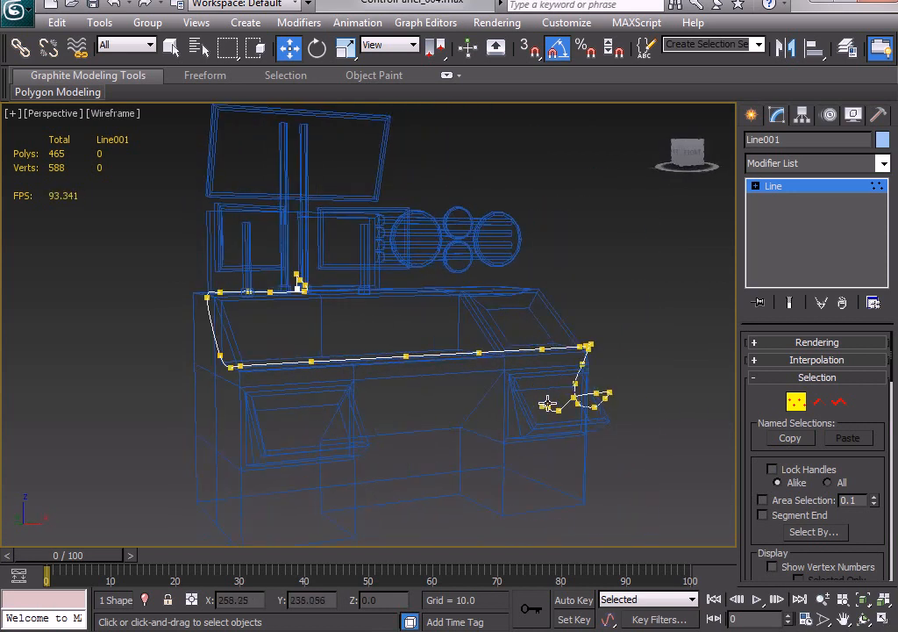
# Leave vertex editing and rename the line as Cable.
pyautogui.hotkey('alt', 'w')
pyautogui.scroll(-3, 571, 251)
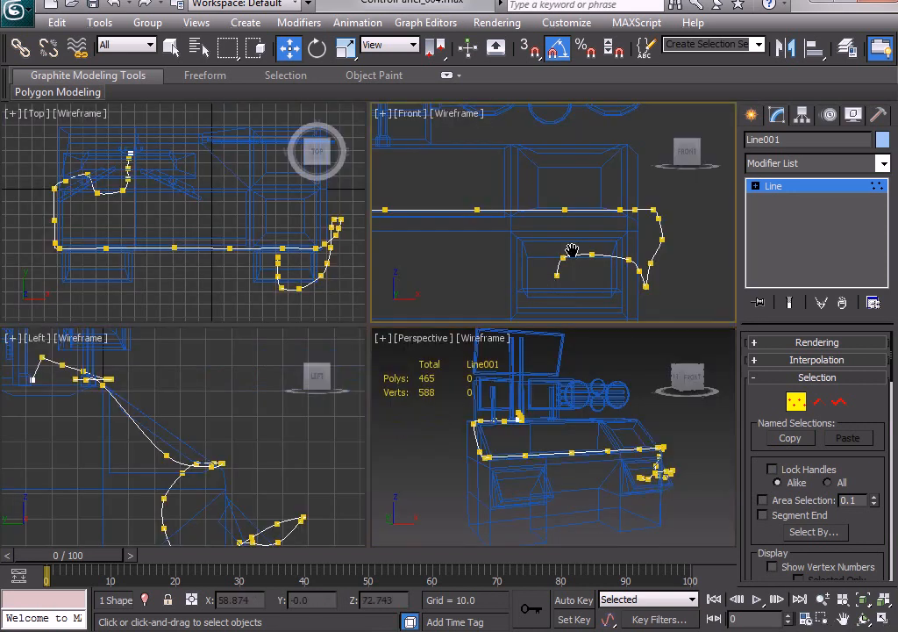
pyautogui.click(800, 193)
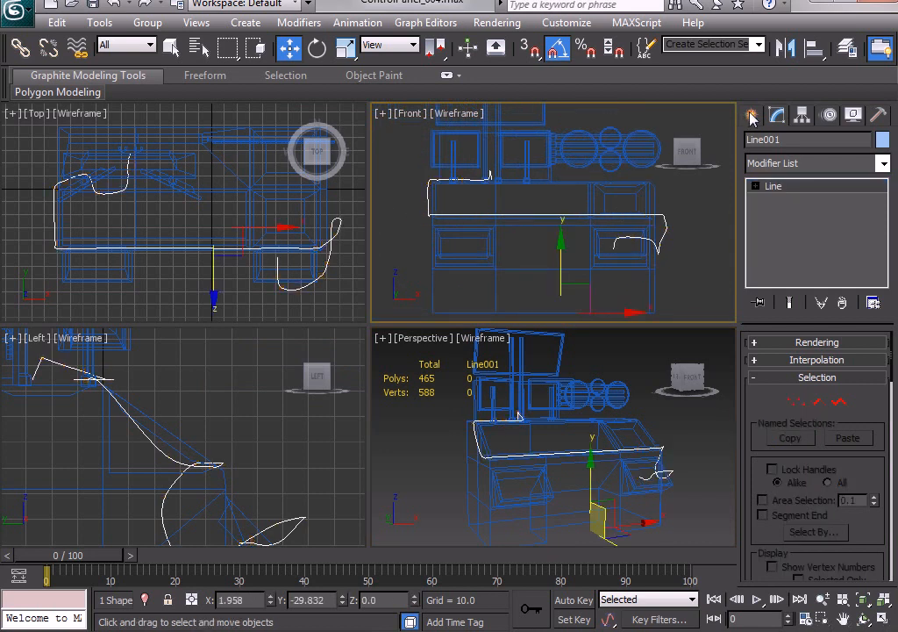
pyautogui.moveTo(796, 140); pyautogui.dragTo(726, 140)
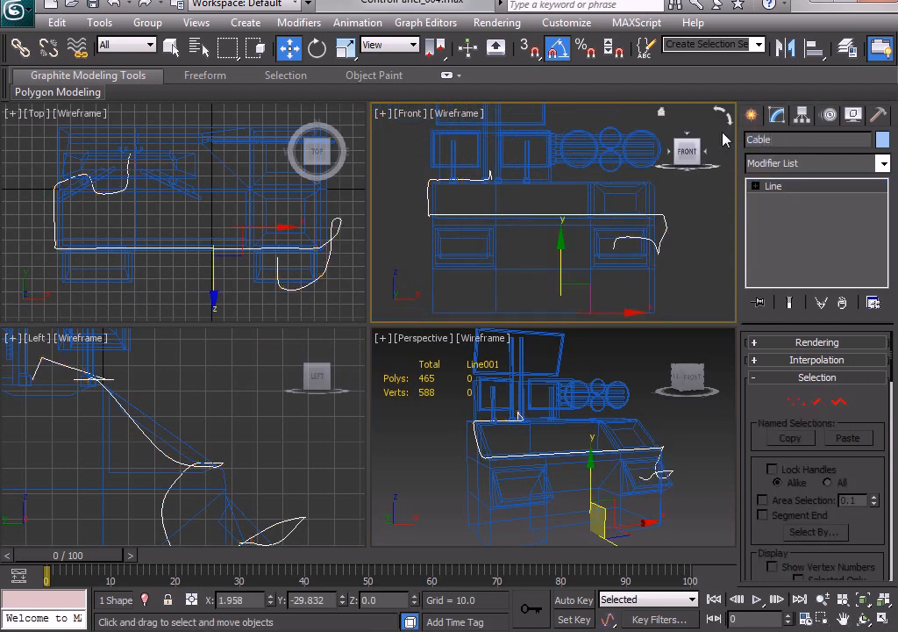
# Draw a small circle spline with a radius of about 1.16 in the front view, beside the desk.
pyautogui.click(751, 115)
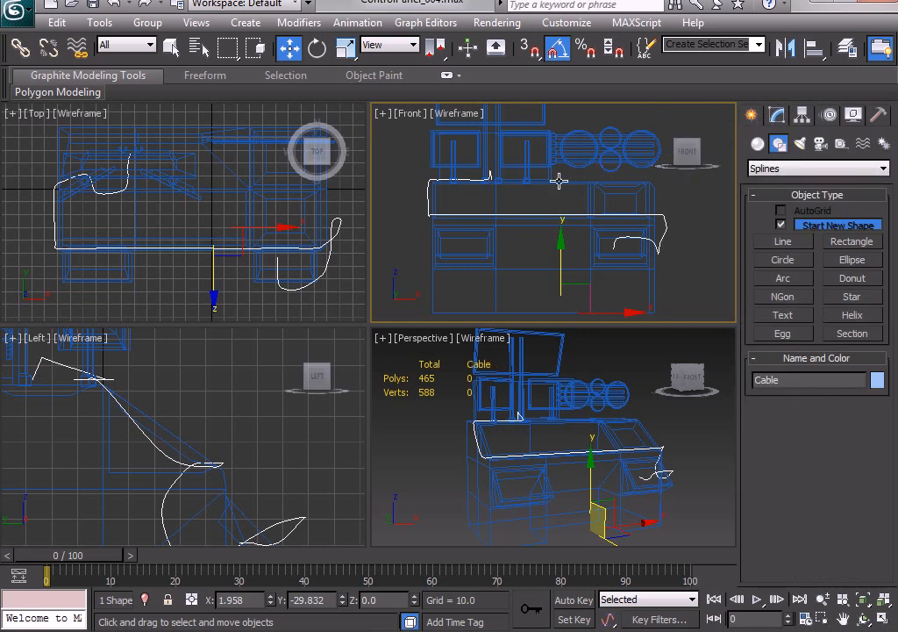
pyautogui.scroll(10, 558, 181)
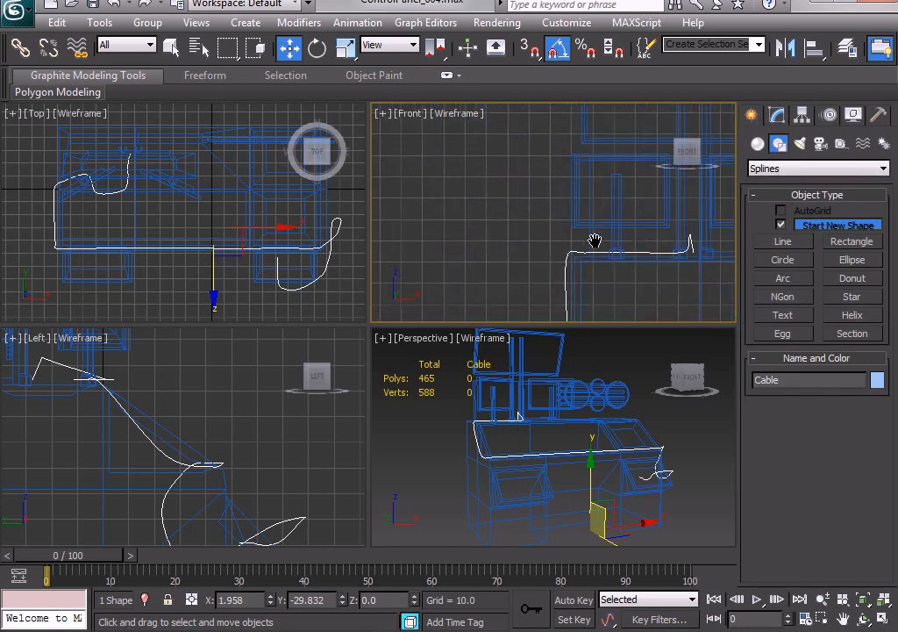
pyautogui.click(794, 263)
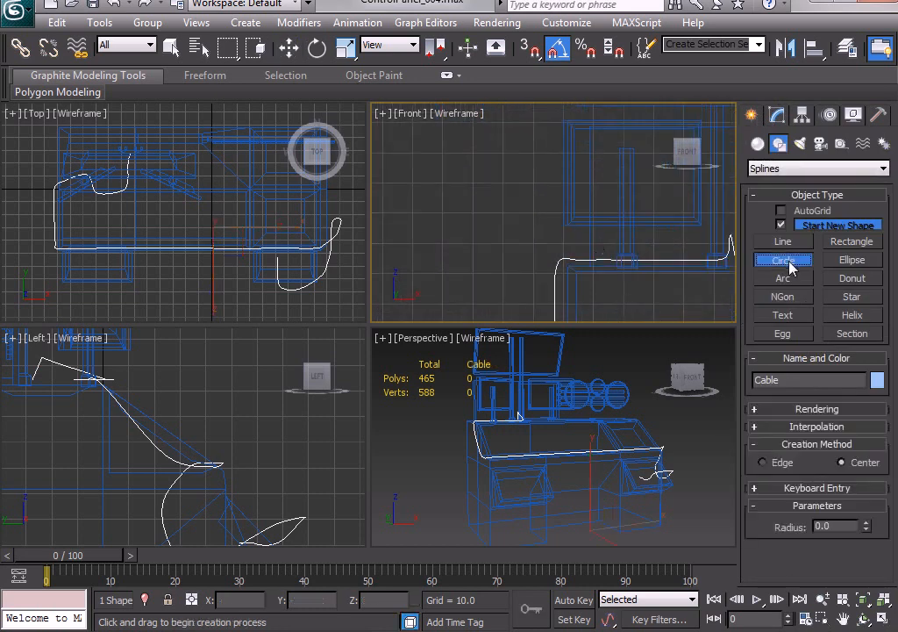
pyautogui.click(520, 225)
pyautogui.moveTo(519, 225); pyautogui.dragTo(522, 223)
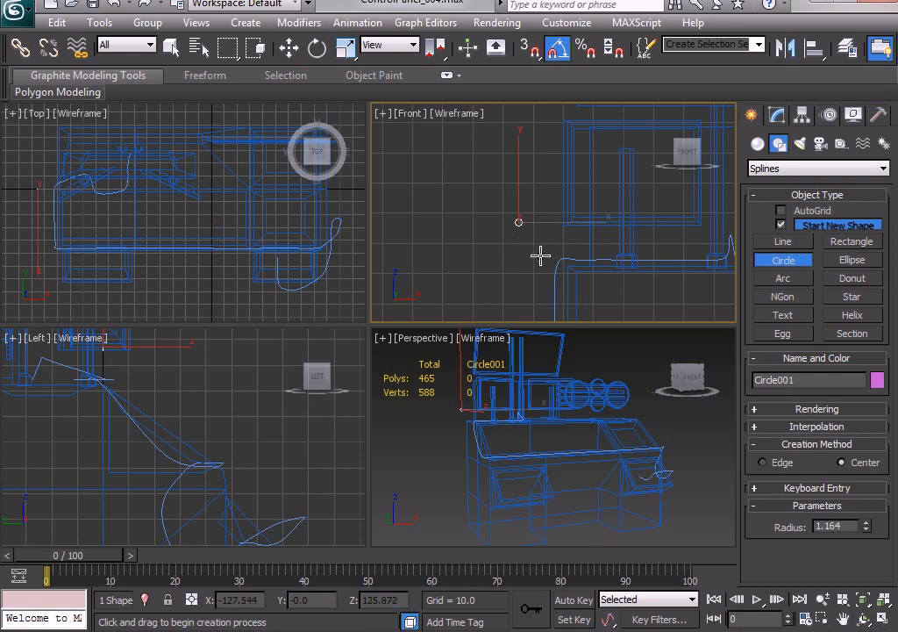
pyautogui.press('w')
# Enlarge the circle to a radius of about 1.58.
pyautogui.scroll(5, 526, 228)
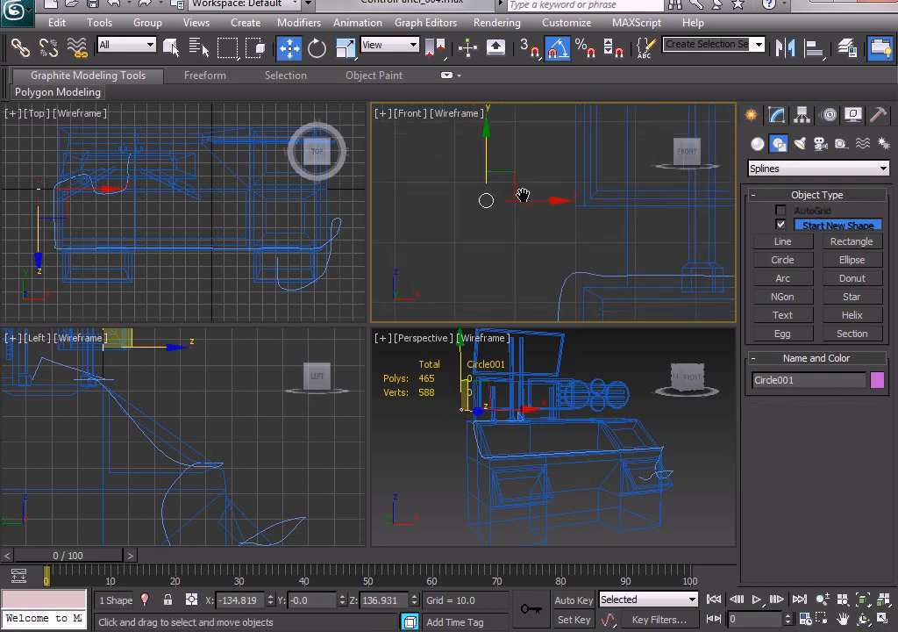
pyautogui.click(776, 116)
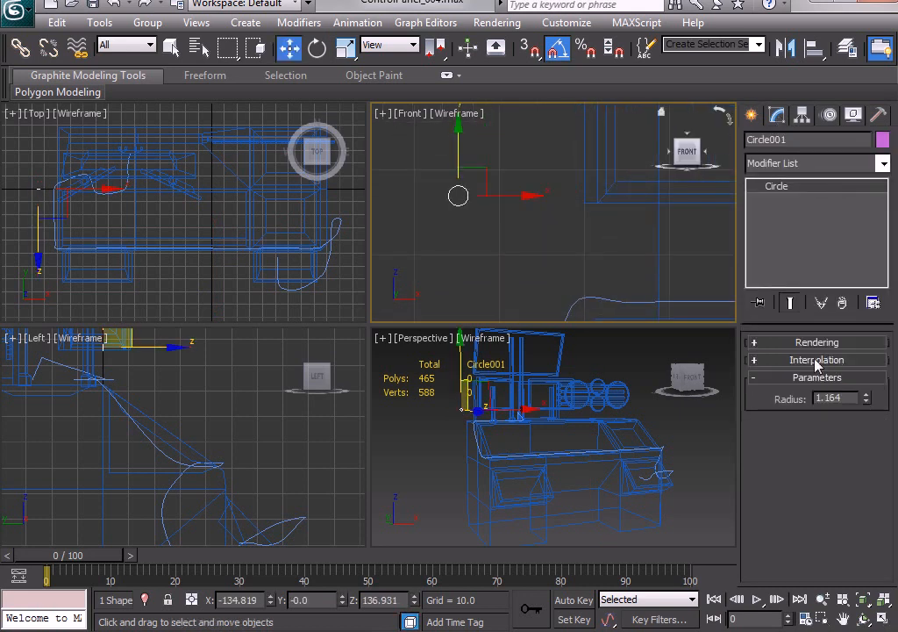
pyautogui.moveTo(867, 398); pyautogui.dragTo(862, 360)
# Select the Cable line and apply a Sweep modifier to it.
pyautogui.keyDown('alt'); pyautogui.moveTo(574, 397); pyautogui.dragTo(558, 430, button='middle'); pyautogui.keyUp('alt')
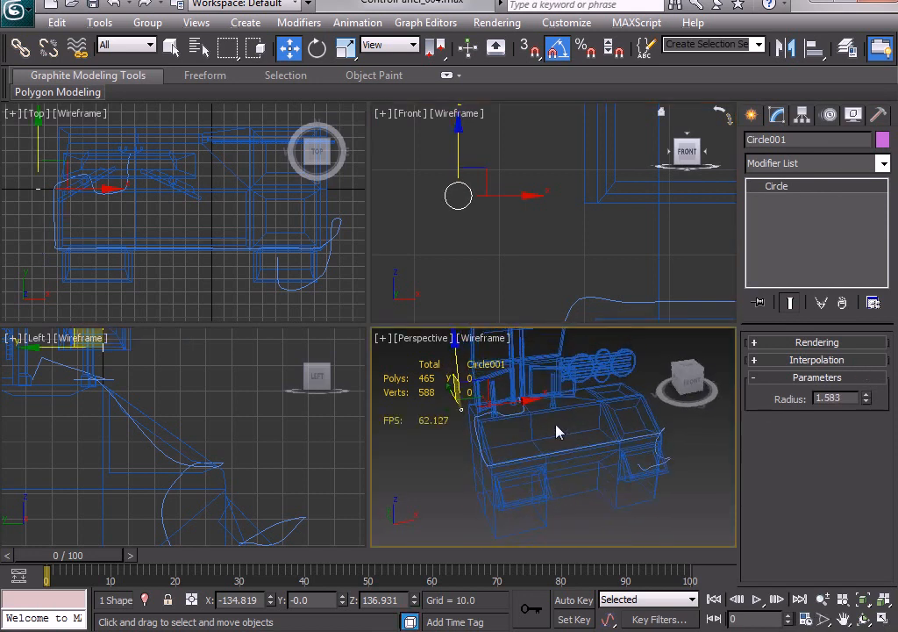
pyautogui.scroll(3, 556, 427)
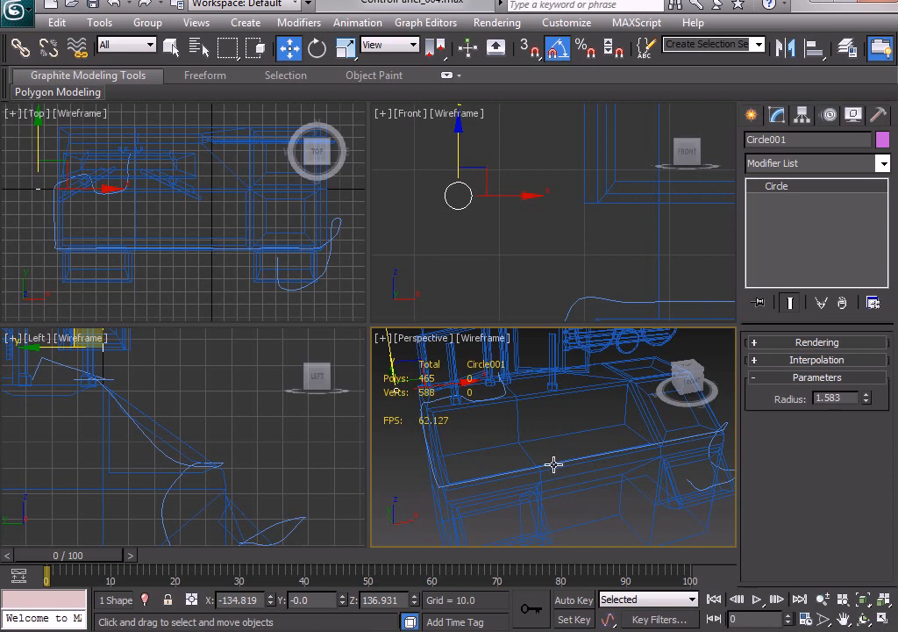
pyautogui.click(501, 390)
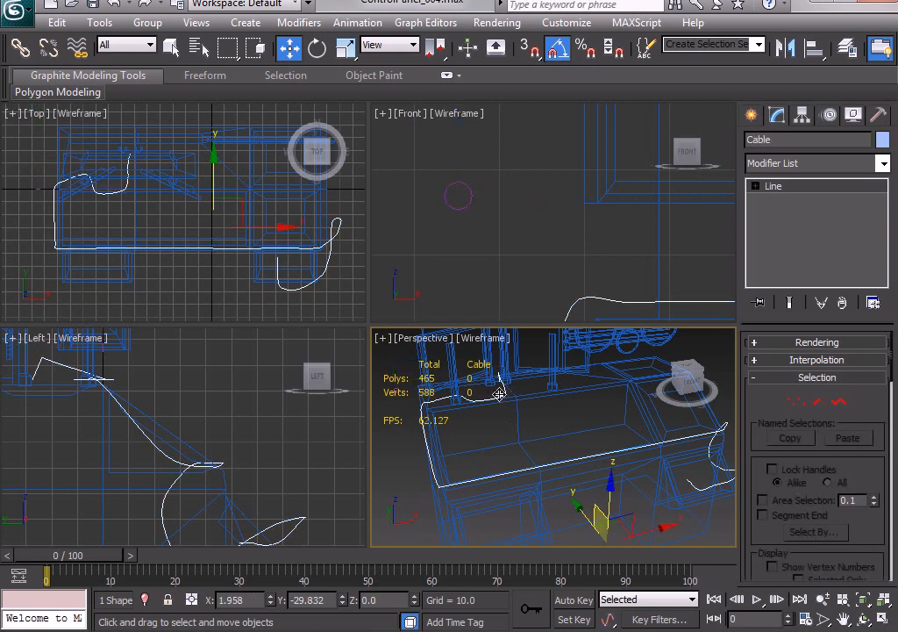
pyautogui.click(880, 169)
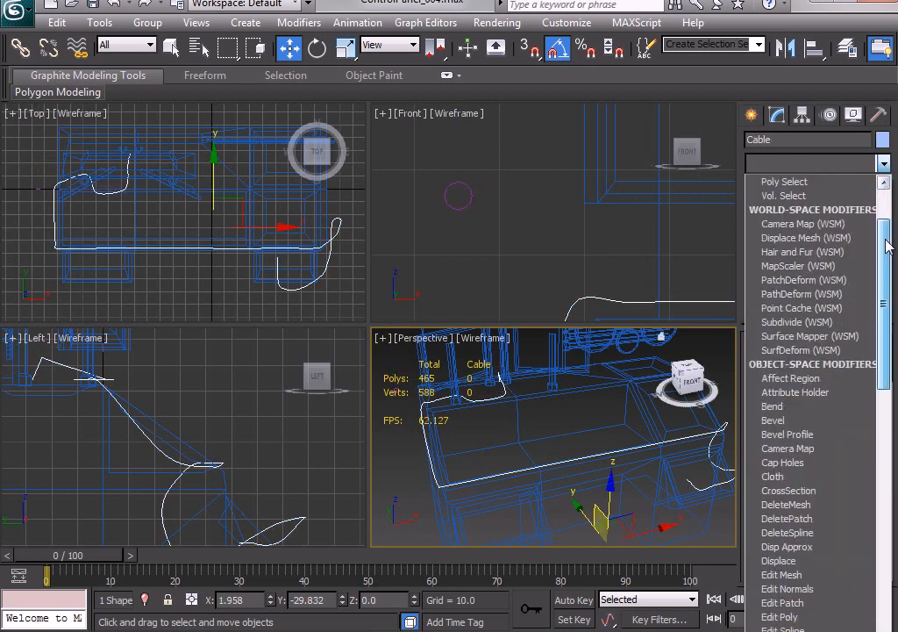
pyautogui.moveTo(884, 245); pyautogui.dragTo(883, 533)
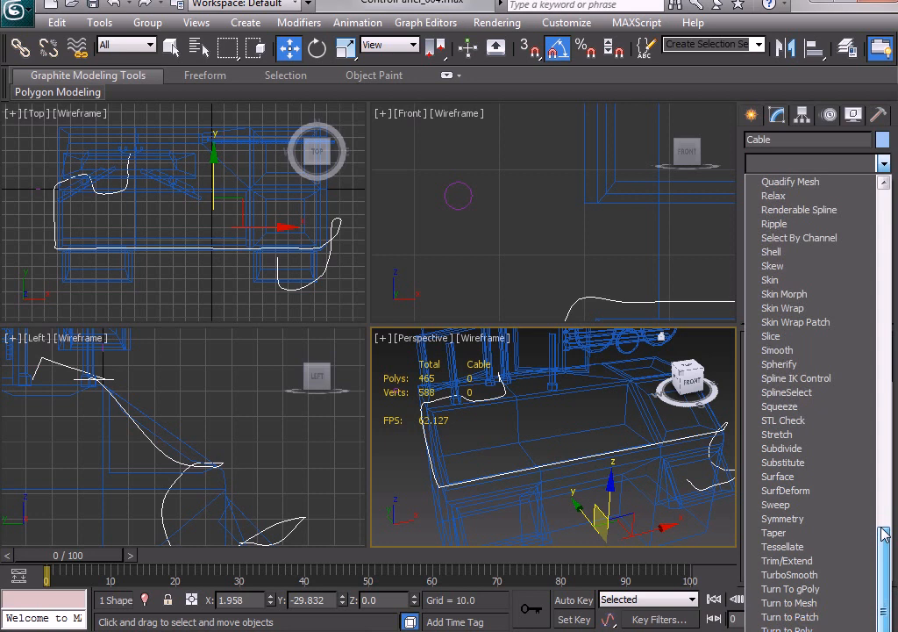
pyautogui.click(777, 505)
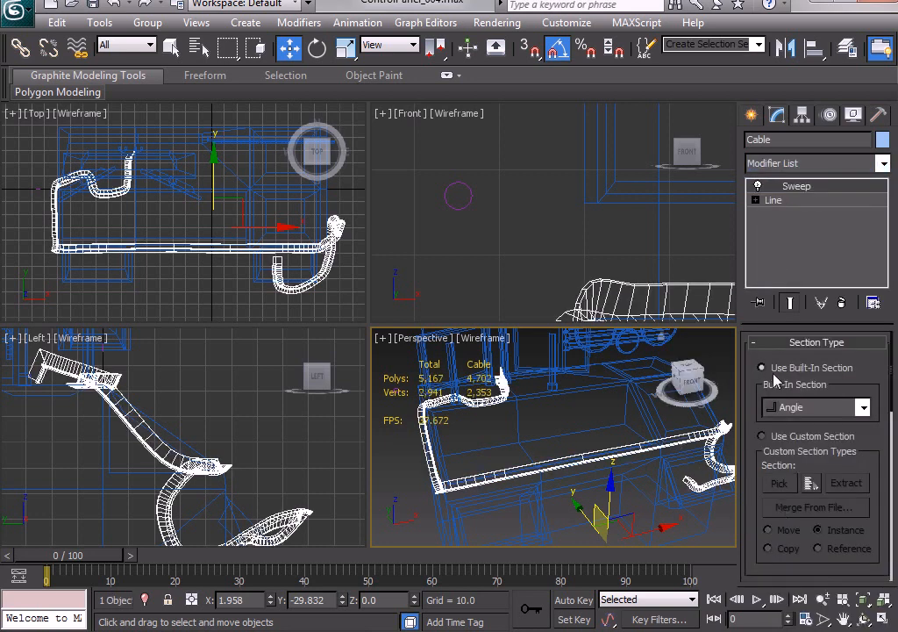
# Switch the sweep to a custom section and pick the small circle as its profile.
pyautogui.click(763, 437)
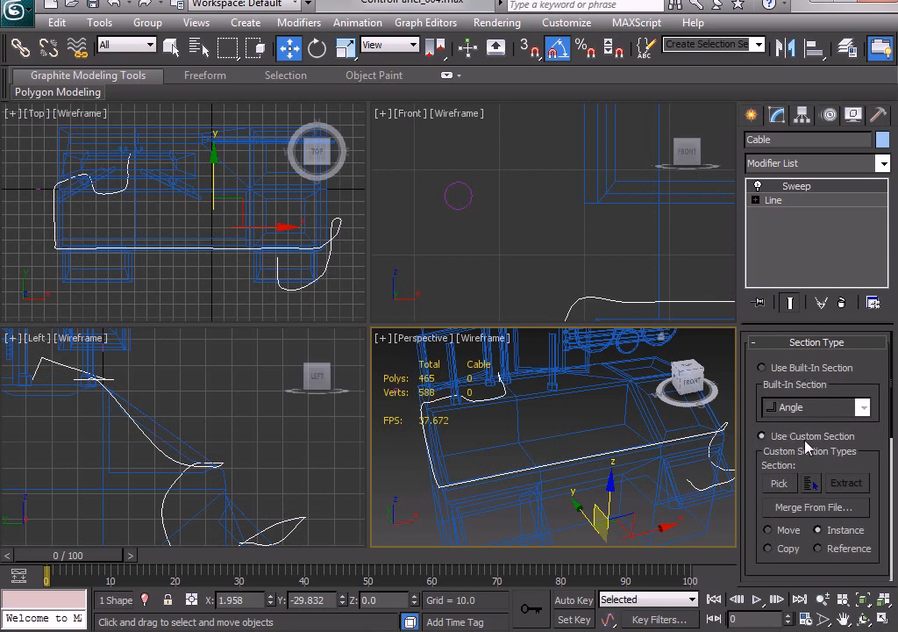
pyautogui.click(779, 484)
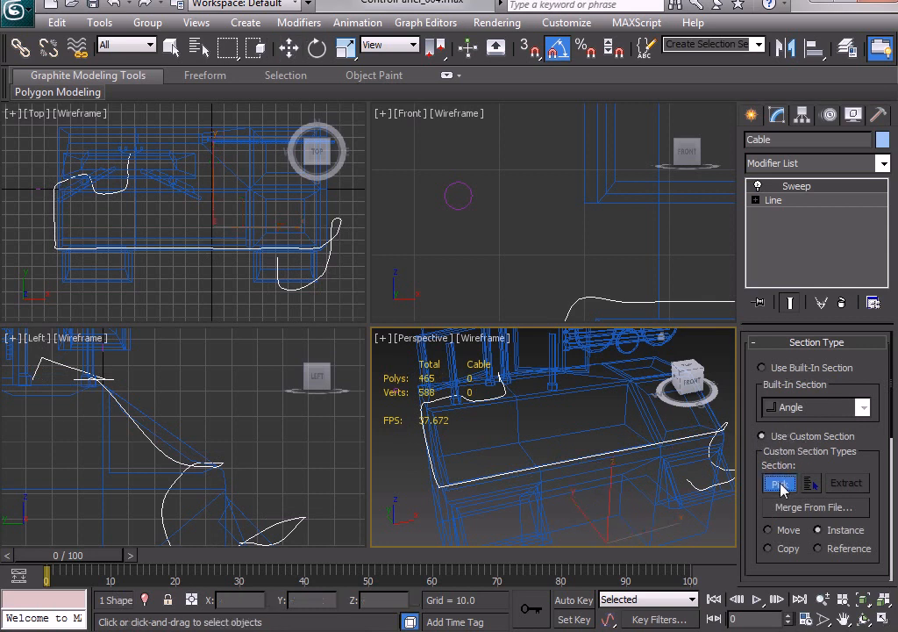
pyautogui.click(469, 189)
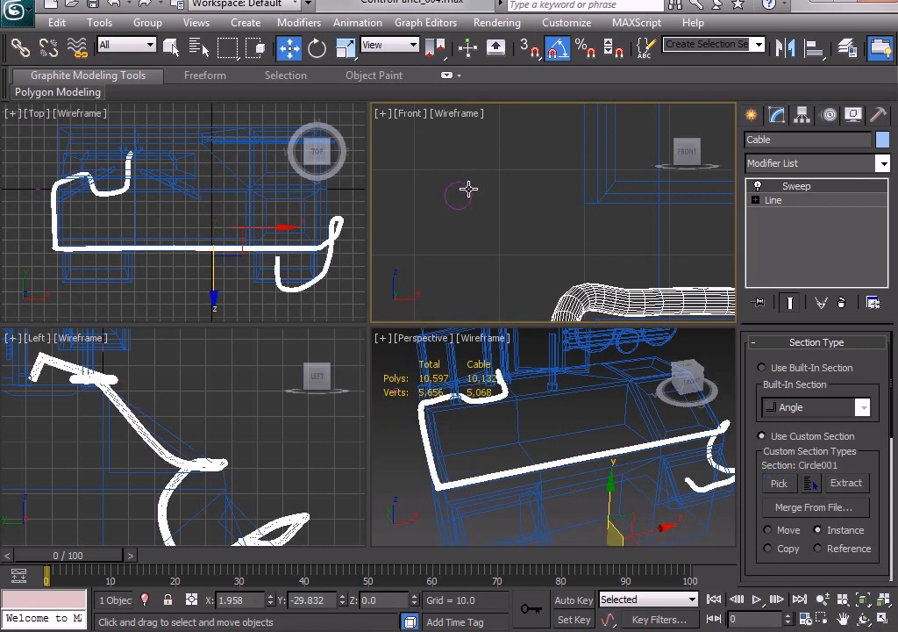
# Maximize the perspective view in shaded mode and examine how the swept cable runs around the desk.
pyautogui.hotkey('alt', 'w')
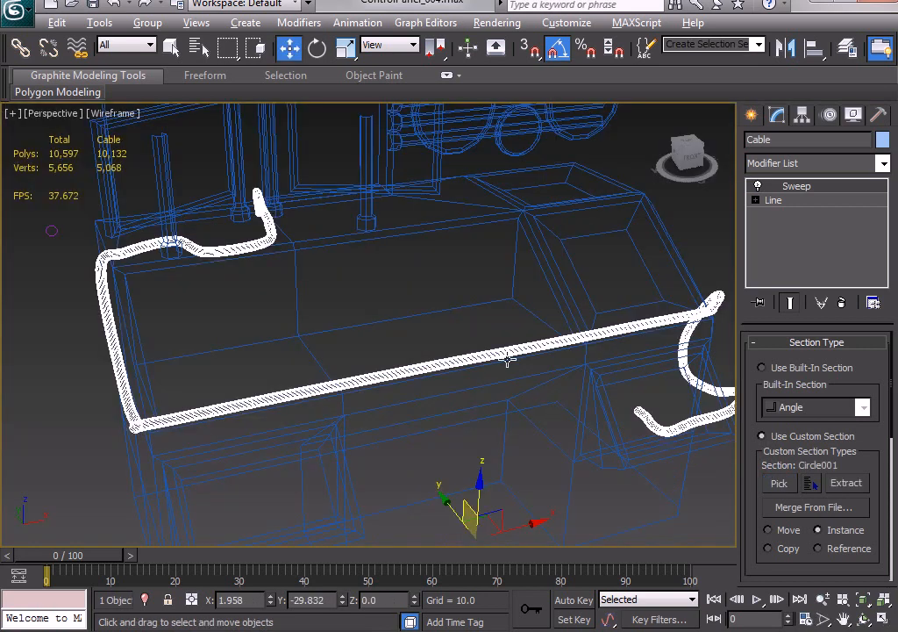
pyautogui.press('F3')
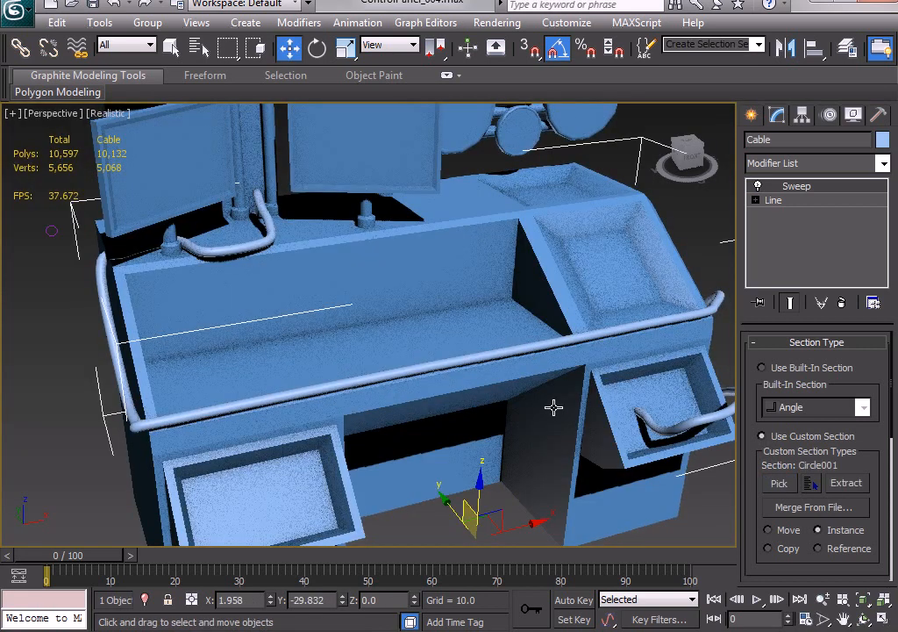
pyautogui.keyDown('alt'); pyautogui.moveTo(553, 407); pyautogui.dragTo(517, 412, button='middle'); pyautogui.keyUp('alt')
pyautogui.scroll(-3, 536, 415)
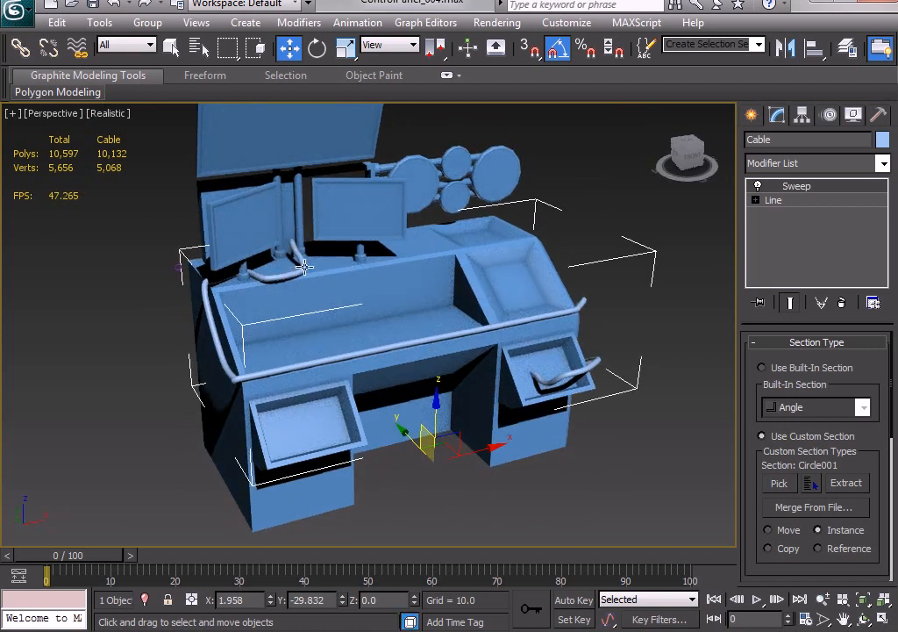
pyautogui.keyDown('alt'); pyautogui.moveTo(292, 395); pyautogui.dragTo(371, 368, button='middle'); pyautogui.keyUp('alt')
pyautogui.scroll(-4, 371, 369)
pyautogui.scroll(4, 371, 368)
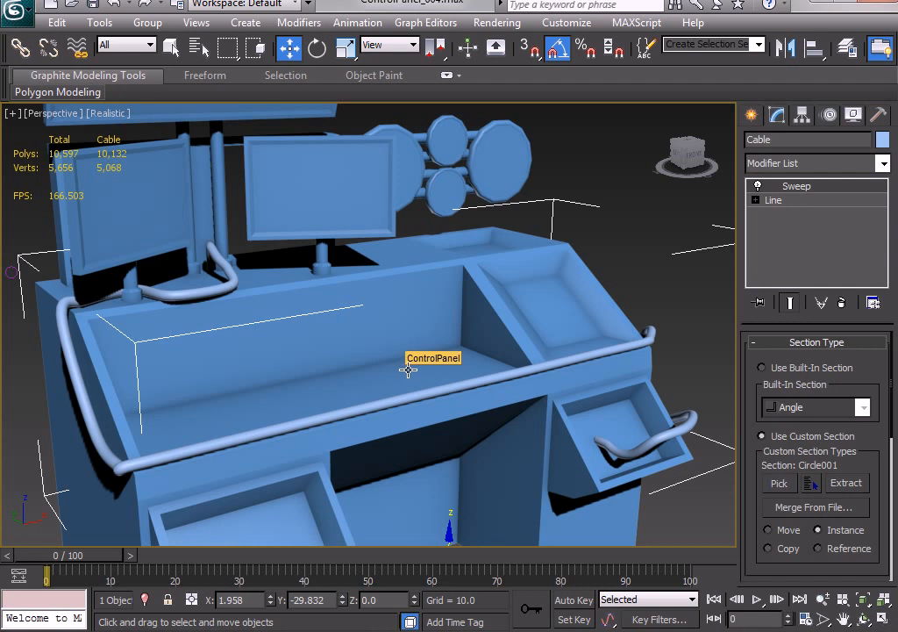
# Display edged faces and inspect the cable's mesh density at the desk's front left corner.
pyautogui.press('F4')
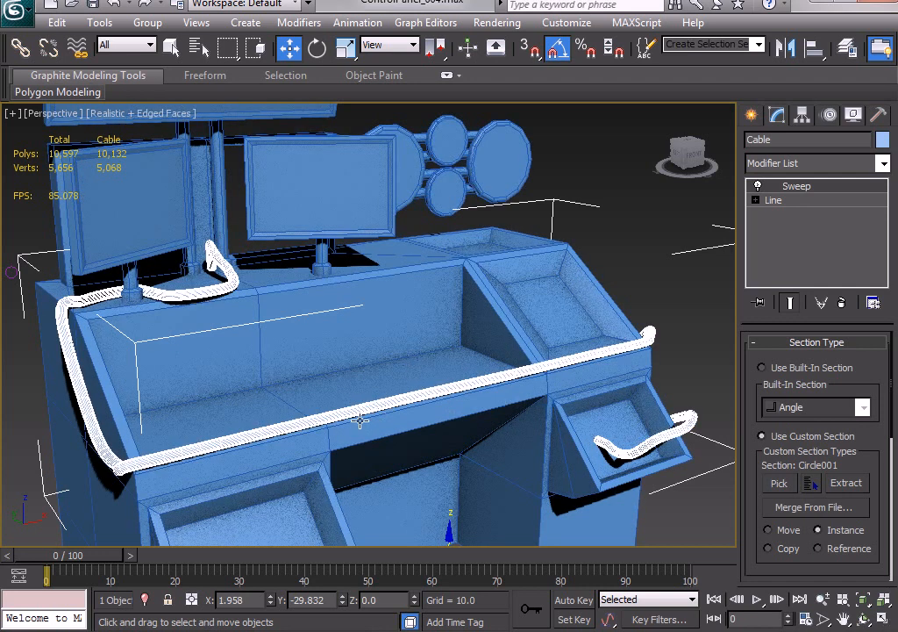
pyautogui.moveTo(360, 422); pyautogui.dragTo(497, 356, button='middle')
pyautogui.scroll(5, 498, 356)
pyautogui.scroll(-2, 498, 355)
pyautogui.moveTo(386, 403); pyautogui.dragTo(490, 345, button='middle')
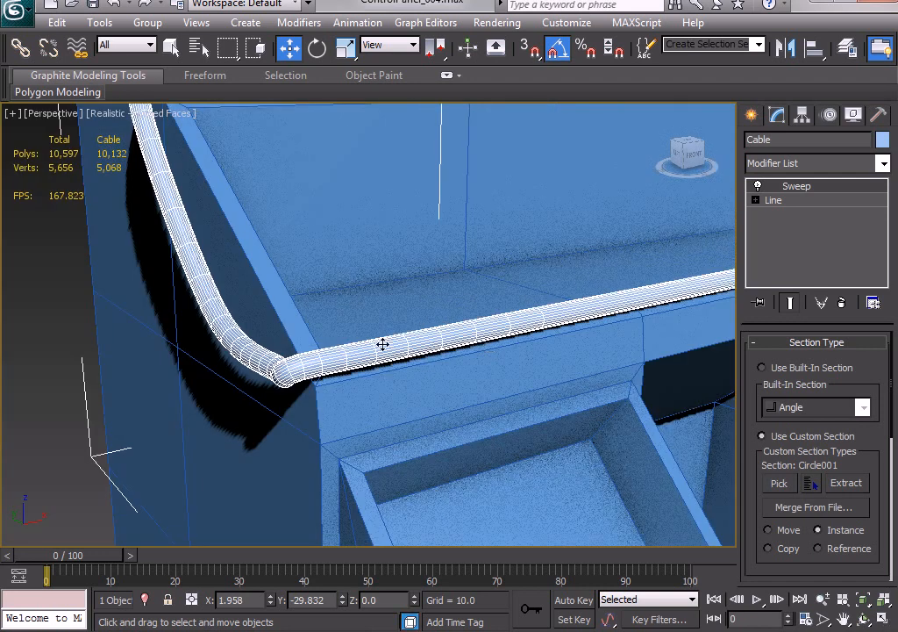
# Enter vertex editing on the Cable's base line with the swept end result shown.
pyautogui.click(800, 201)
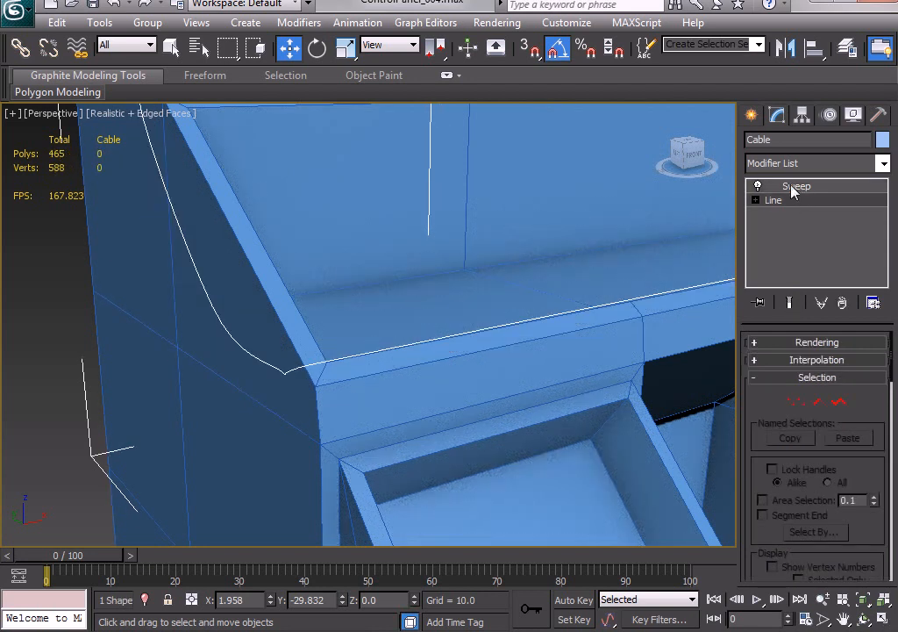
pyautogui.click(795, 402)
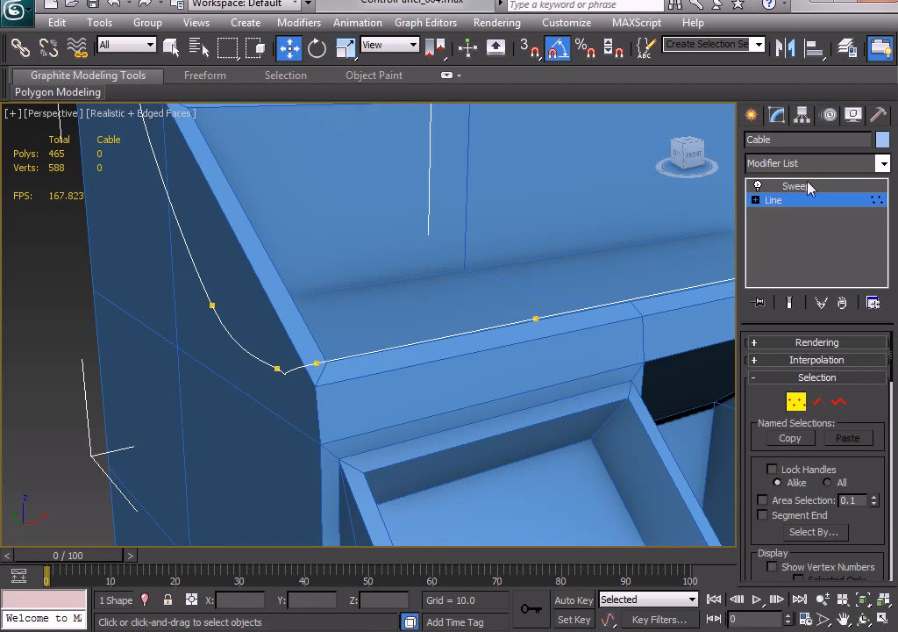
pyautogui.click(791, 304)
# Try raising the cable's vertex on the desk's front edge to a Z height of about 105, and undo the move.
pyautogui.moveTo(566, 294); pyautogui.dragTo(507, 376)
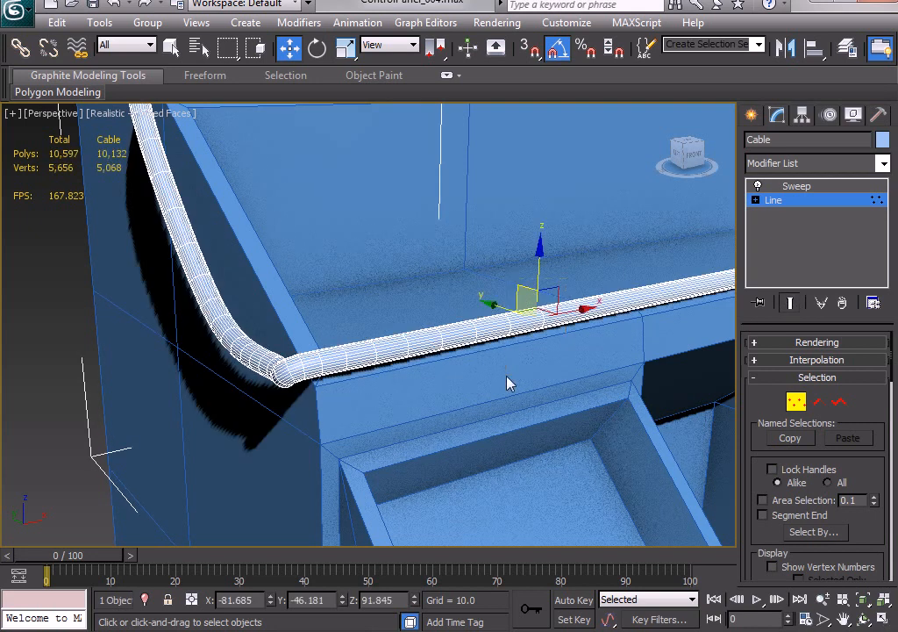
pyautogui.moveTo(537, 269); pyautogui.dragTo(529, 199)
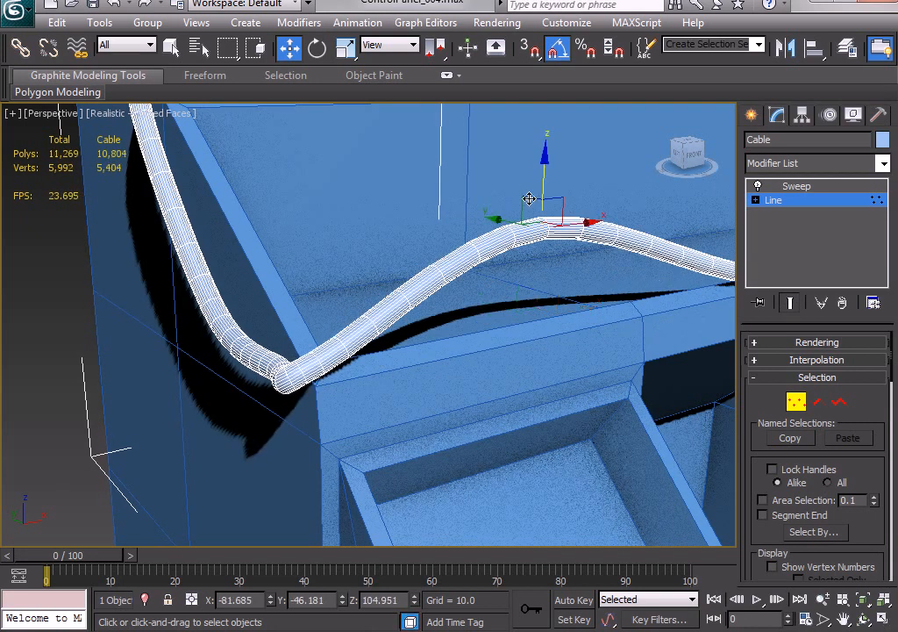
pyautogui.hotkey('ctrl', 'z')
# Leave vertex editing and lower the cable line's interpolation steps, trying 0 and settling on 1.
pyautogui.scroll(-4, 541, 363)
pyautogui.moveTo(539, 367); pyautogui.dragTo(491, 417, button='middle')
pyautogui.scroll(4, 491, 418)
pyautogui.scroll(-4, 492, 418)
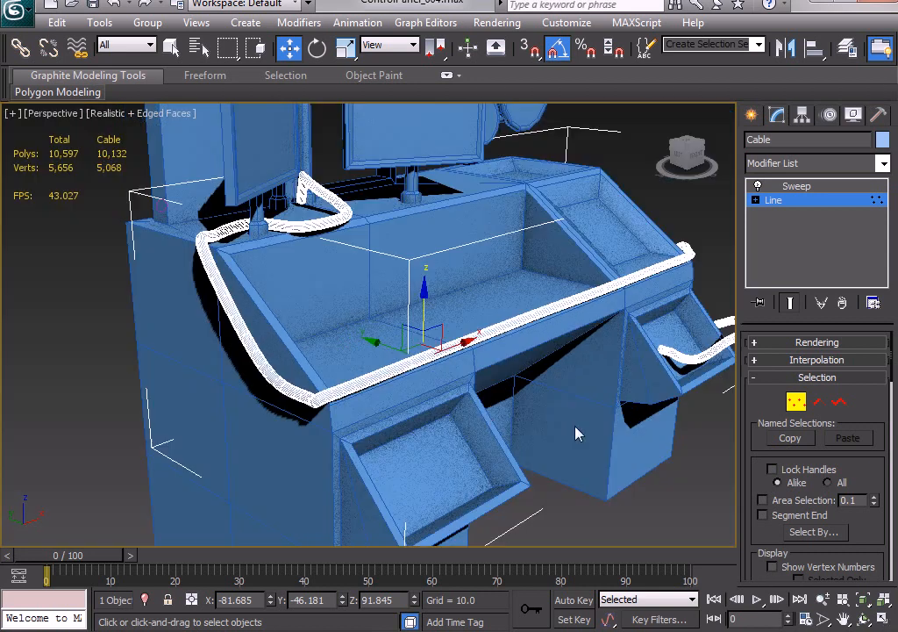
pyautogui.click(796, 403)
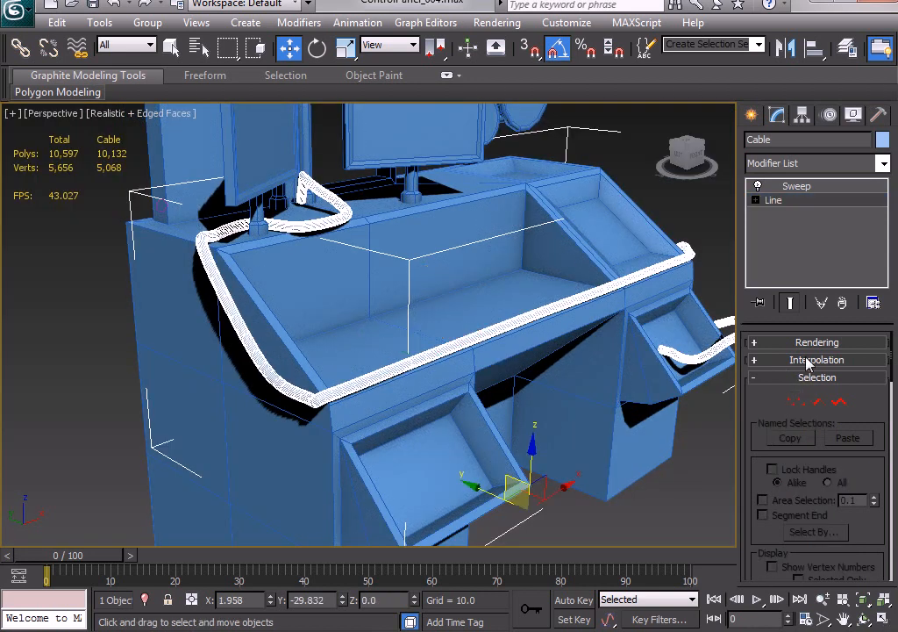
pyautogui.click(809, 361)
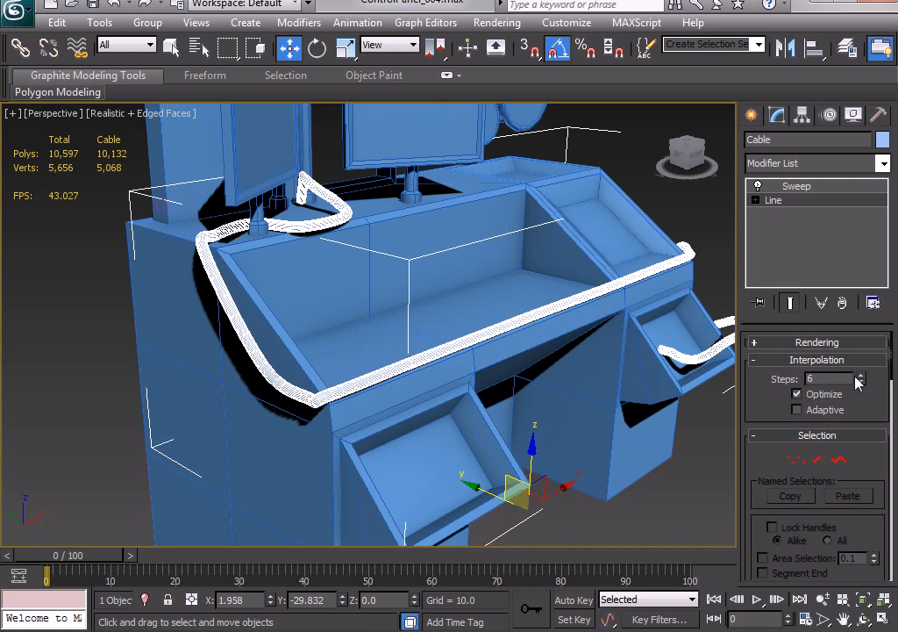
pyautogui.press('Return')
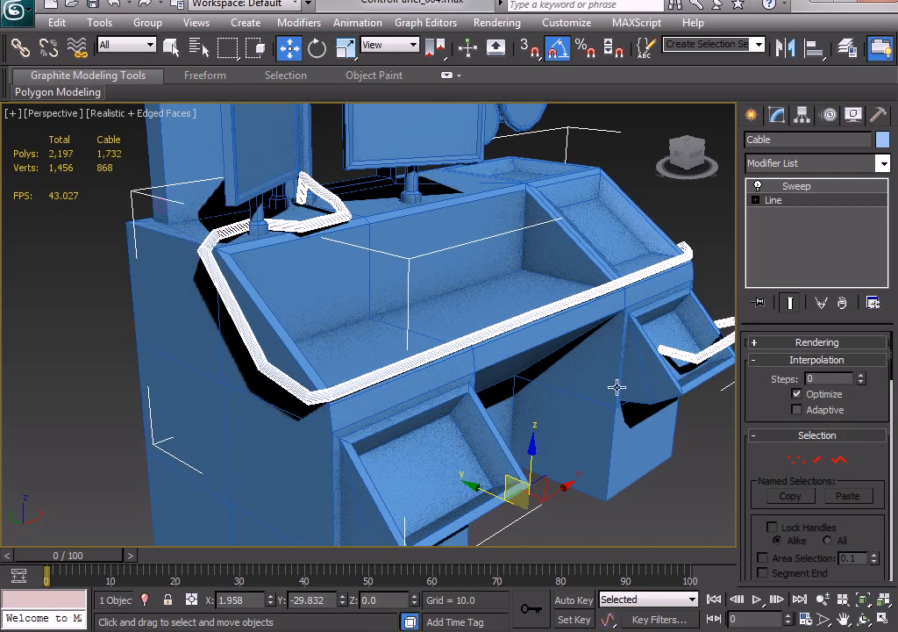
pyautogui.keyDown('alt'); pyautogui.moveTo(617, 387); pyautogui.dragTo(555, 369, button='middle'); pyautogui.keyUp('alt')
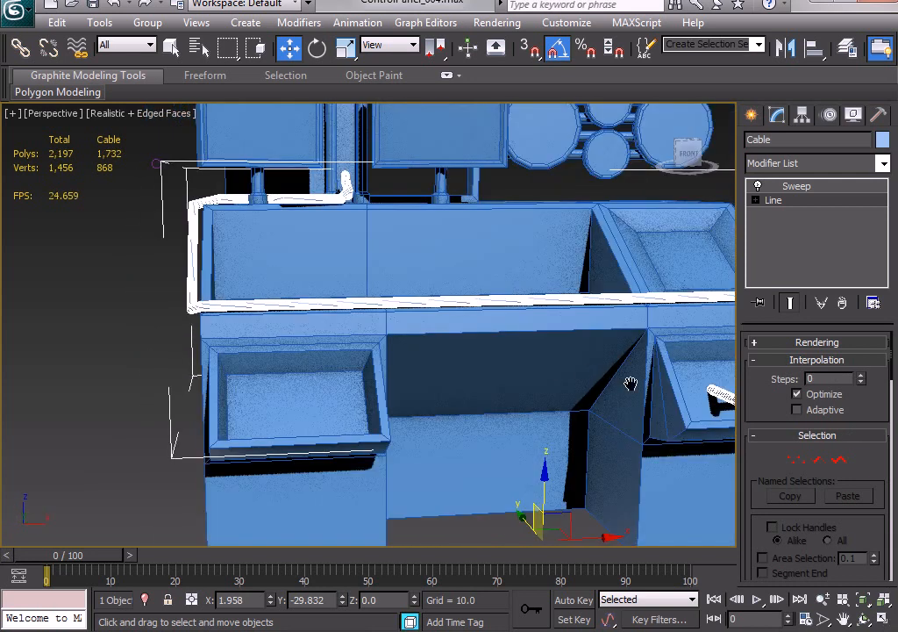
pyautogui.keyDown('alt'); pyautogui.moveTo(245, 324); pyautogui.dragTo(283, 387, button='middle'); pyautogui.keyUp('alt')
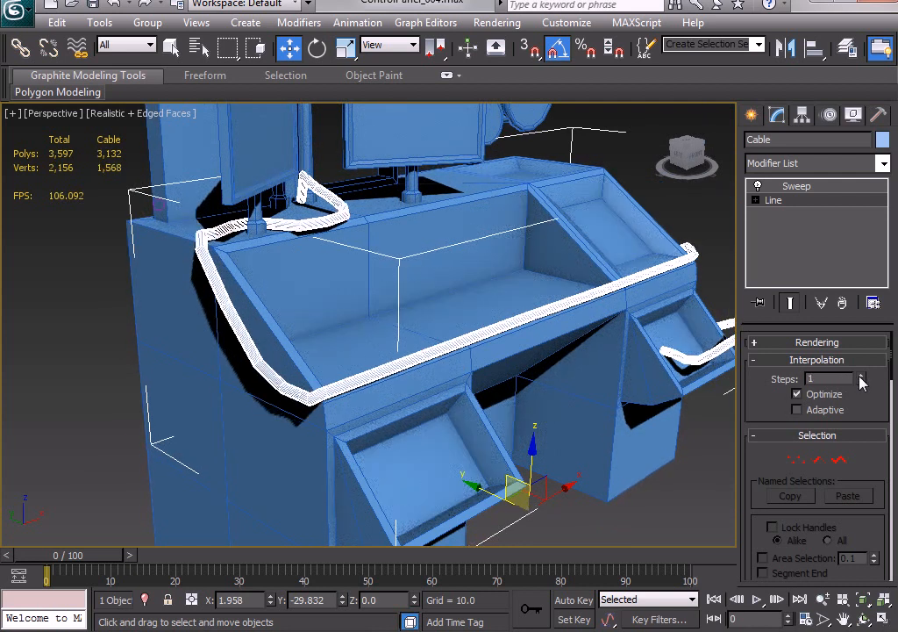
# Enter vertex editing on the Cable's base line and shift the vertex above the desk's front left corner slightly down the side.
pyautogui.click(755, 200)
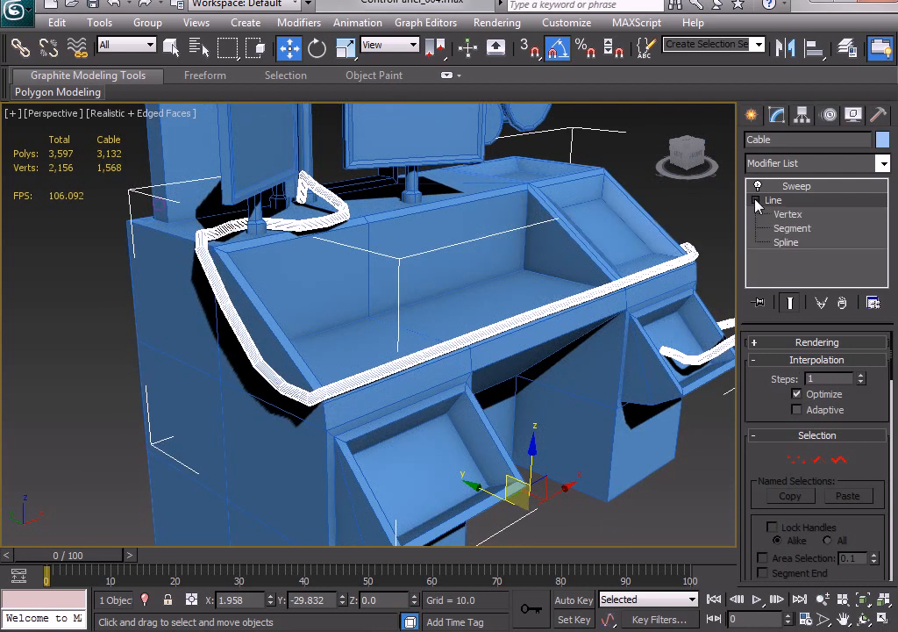
pyautogui.click(788, 214)
pyautogui.moveTo(383, 399); pyautogui.dragTo(515, 393, button='middle')
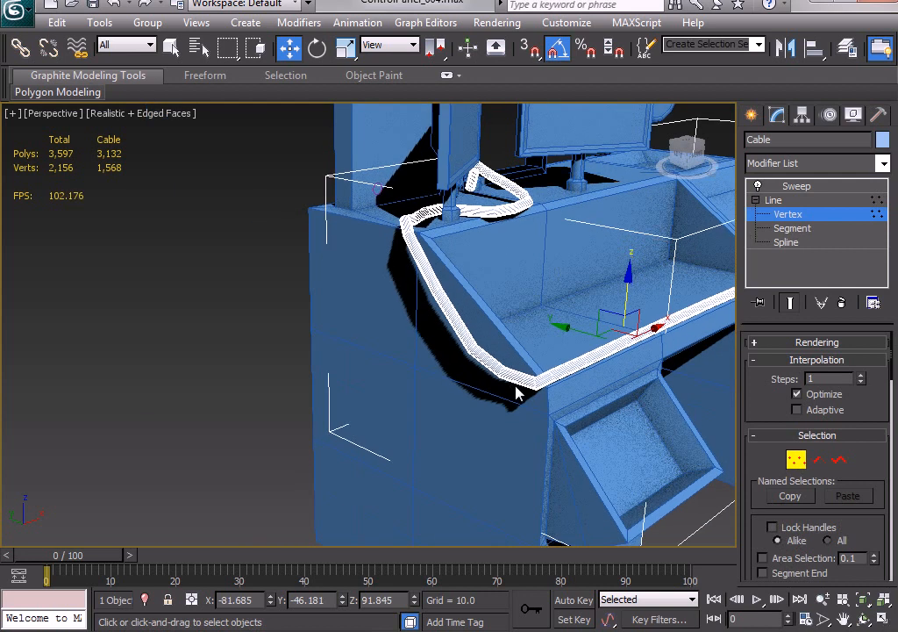
pyautogui.press('F3')
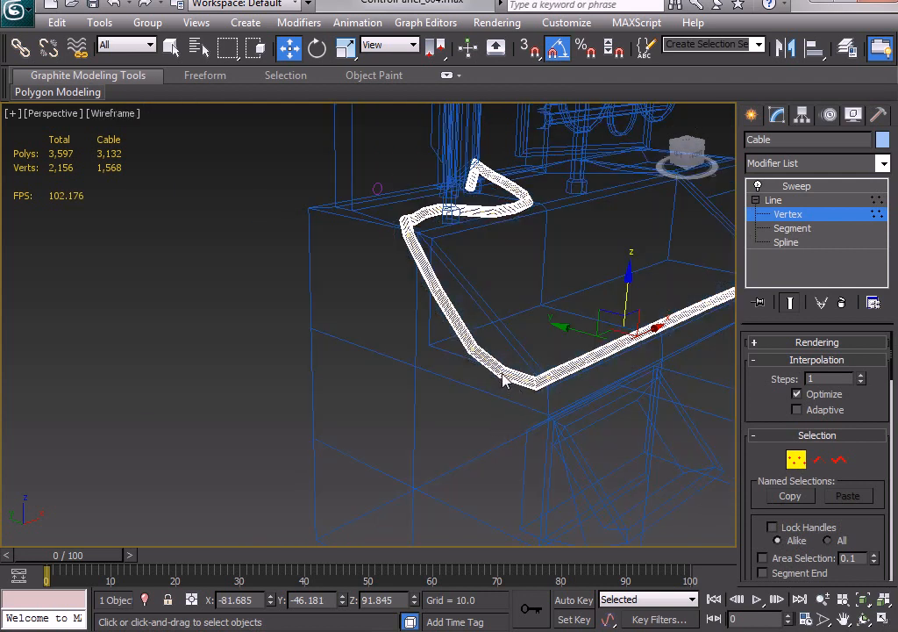
pyautogui.click(502, 376)
pyautogui.click(478, 348)
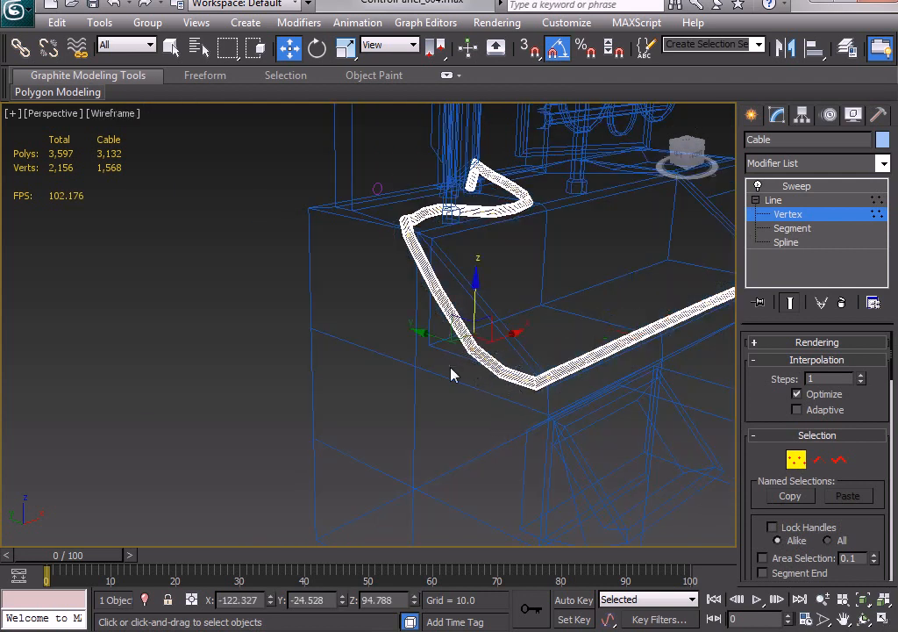
pyautogui.press('F3')
pyautogui.moveTo(470, 317)
pyautogui.mouseDown()
pyautogui.moveTo(476, 323)
pyautogui.moveTo(467, 349)
pyautogui.moveTo(474, 328)
pyautogui.mouseUp()
# Move the cable vertex at the desk's front left corner to about Y -38.4, Z 87.6, and leave vertex editing.
pyautogui.click(522, 377)
pyautogui.click(520, 364)
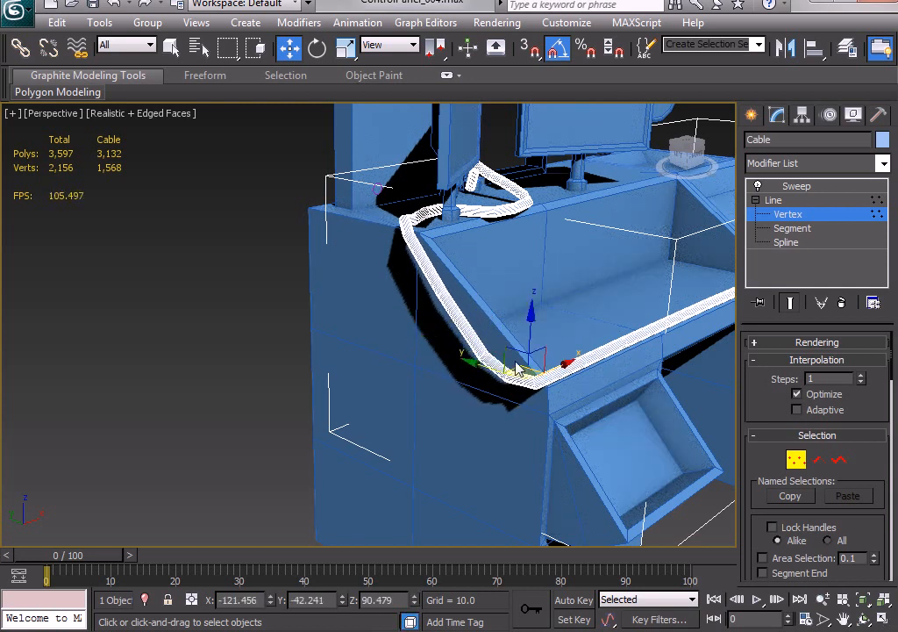
pyautogui.moveTo(518, 357); pyautogui.dragTo(498, 358)
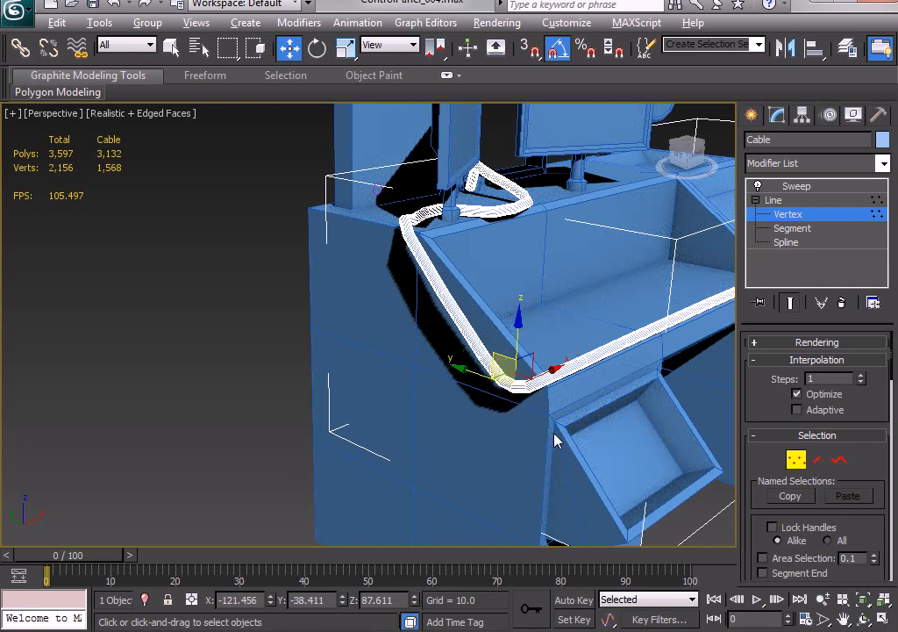
pyautogui.moveTo(554, 440)
pyautogui.keyDown('alt'); pyautogui.mouseDown(button='middle')
pyautogui.moveTo(489, 423)
pyautogui.moveTo(553, 437)
pyautogui.moveTo(568, 427)
pyautogui.mouseUp(button='middle'); pyautogui.keyUp('alt')
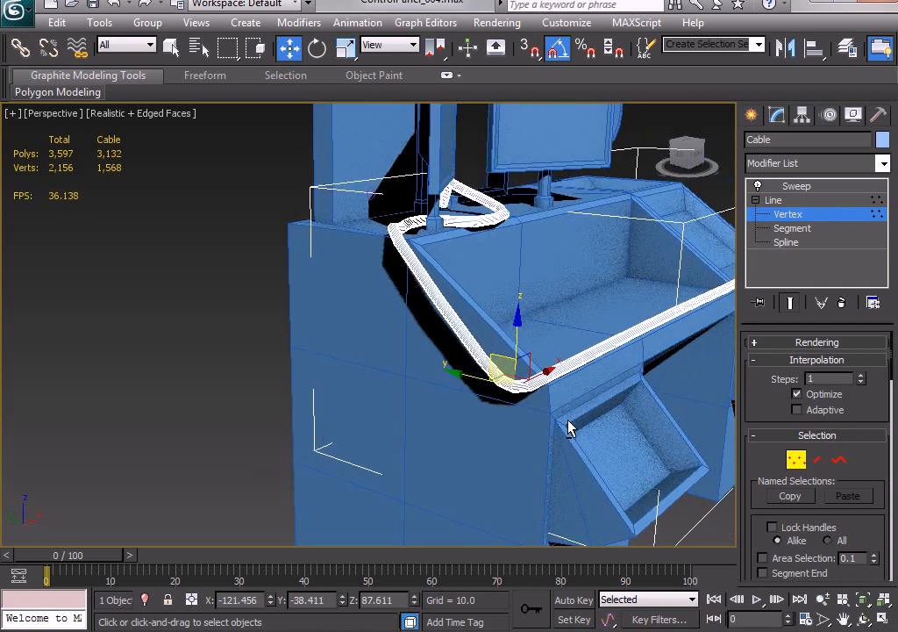
pyautogui.click(792, 219)
# Reduce the sweep's circle profile to 0 interpolation steps and inspect the cable along the desk's front edge.
pyautogui.moveTo(269, 241); pyautogui.dragTo(274, 251, button='middle')
pyautogui.scroll(-3, 274, 251)
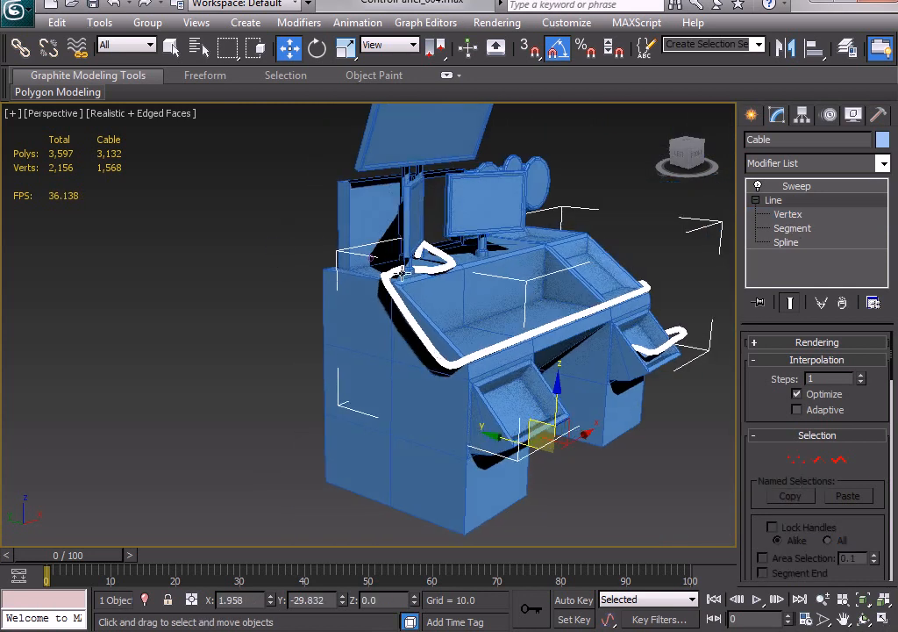
pyautogui.keyDown('alt'); pyautogui.moveTo(408, 254); pyautogui.dragTo(331, 261, button='middle'); pyautogui.keyUp('alt')
pyautogui.click(328, 234)
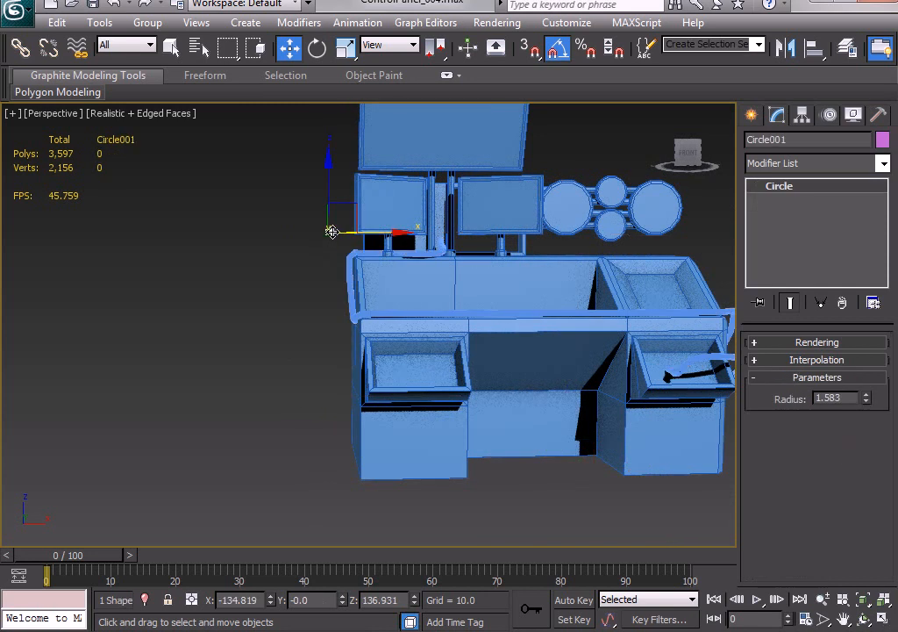
pyautogui.click(824, 362)
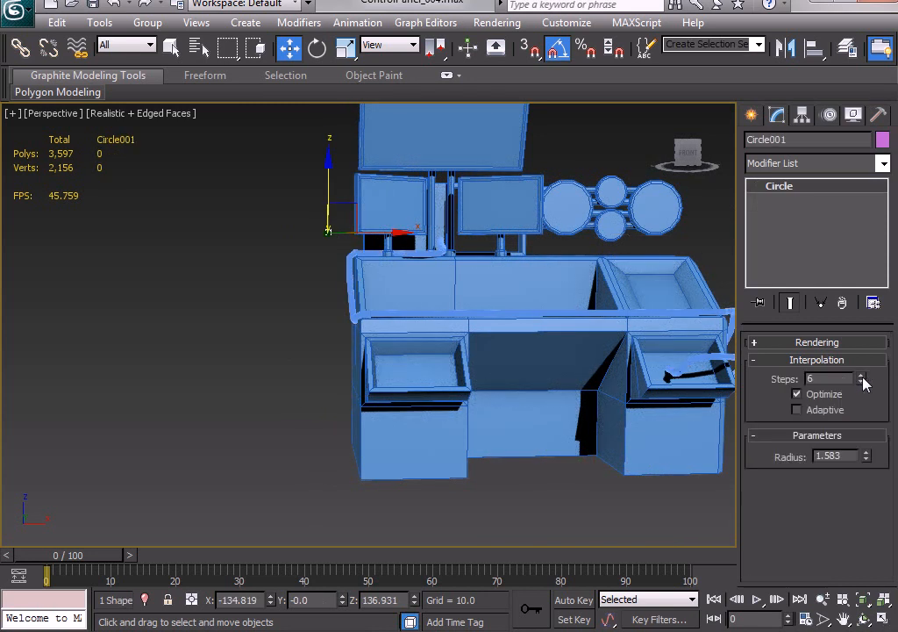
pyautogui.rightClick(863, 380)
pyautogui.keyDown('alt'); pyautogui.moveTo(412, 340); pyautogui.dragTo(413, 383, button='middle'); pyautogui.keyUp('alt')
pyautogui.scroll(4, 443, 349)
pyautogui.scroll(4, 369, 386)
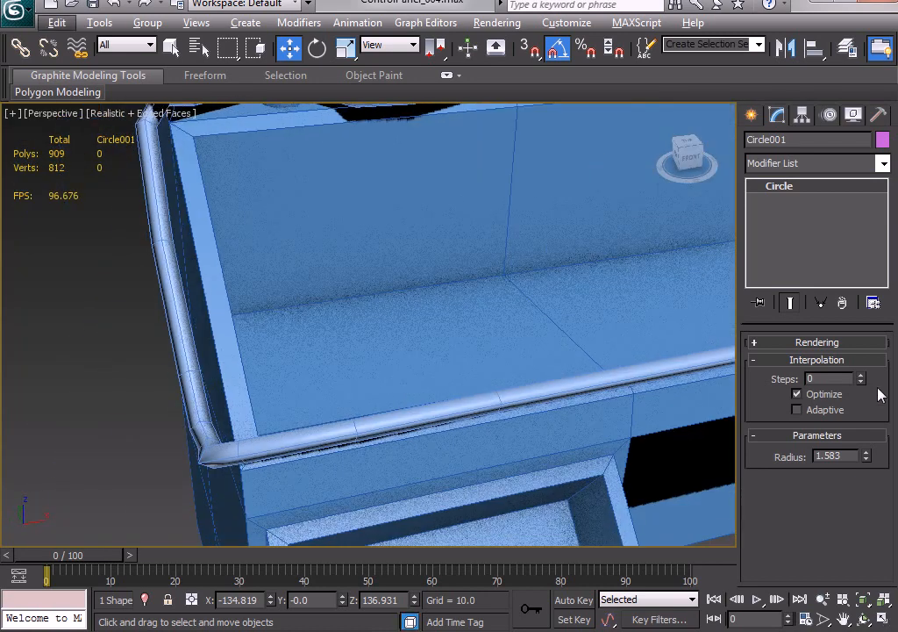
pyautogui.keyDown('alt'); pyautogui.moveTo(552, 361); pyautogui.dragTo(437, 354, button='middle'); pyautogui.keyUp('alt')
pyautogui.scroll(3, 437, 354)
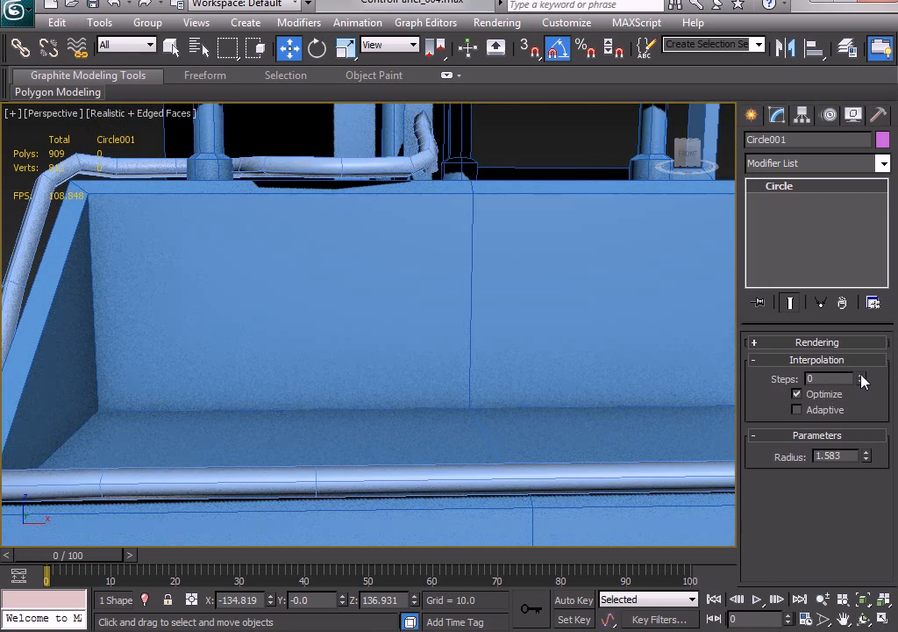
# Raise the circle profile's interpolation steps to 1 and hide the edged faces to judge the cable's roundness.
pyautogui.click(862, 376)
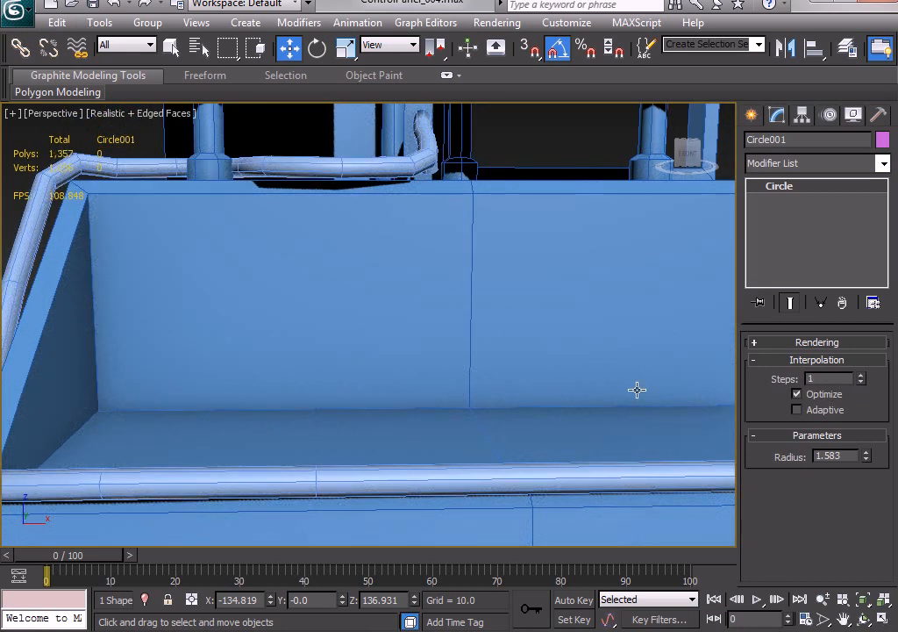
pyautogui.scroll(-6, 638, 389)
pyautogui.press('F4')
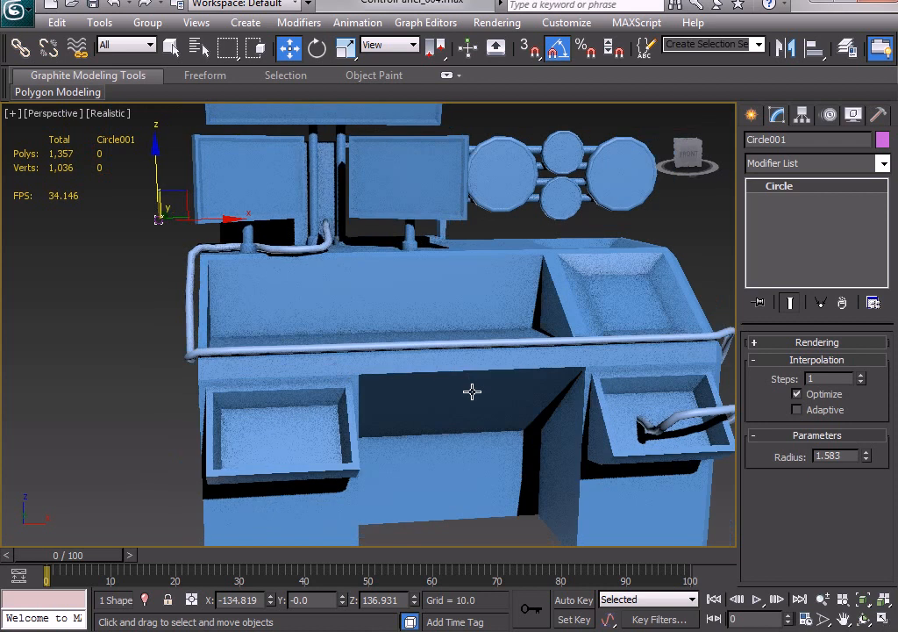
pyautogui.keyDown('alt'); pyautogui.moveTo(472, 391); pyautogui.dragTo(608, 406, button='middle'); pyautogui.keyUp('alt')
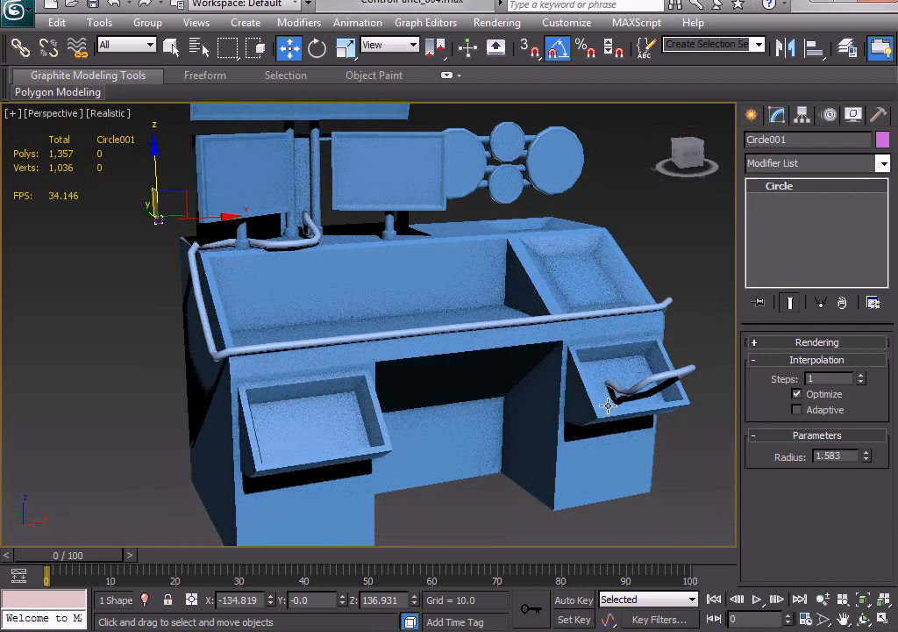
# Return the circle profile's interpolation steps to 0 and increase its radius to about 2.232.
pyautogui.click(860, 382)
pyautogui.keyDown('alt'); pyautogui.moveTo(634, 393); pyautogui.dragTo(582, 392, button='middle'); pyautogui.keyUp('alt')
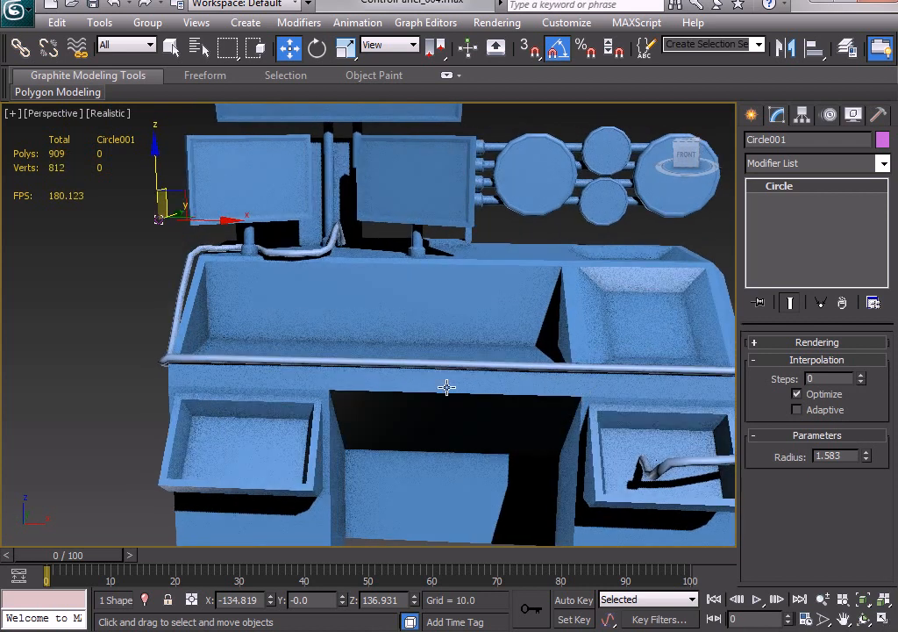
pyautogui.keyDown('alt'); pyautogui.moveTo(423, 388); pyautogui.dragTo(477, 387, button='middle'); pyautogui.keyUp('alt')
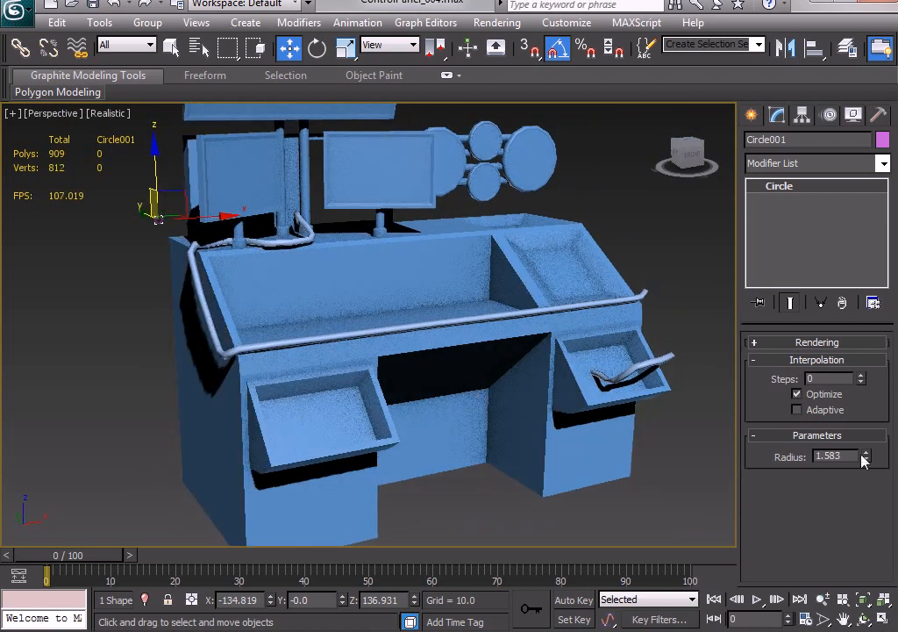
pyautogui.moveTo(866, 456); pyautogui.dragTo(861, 418)
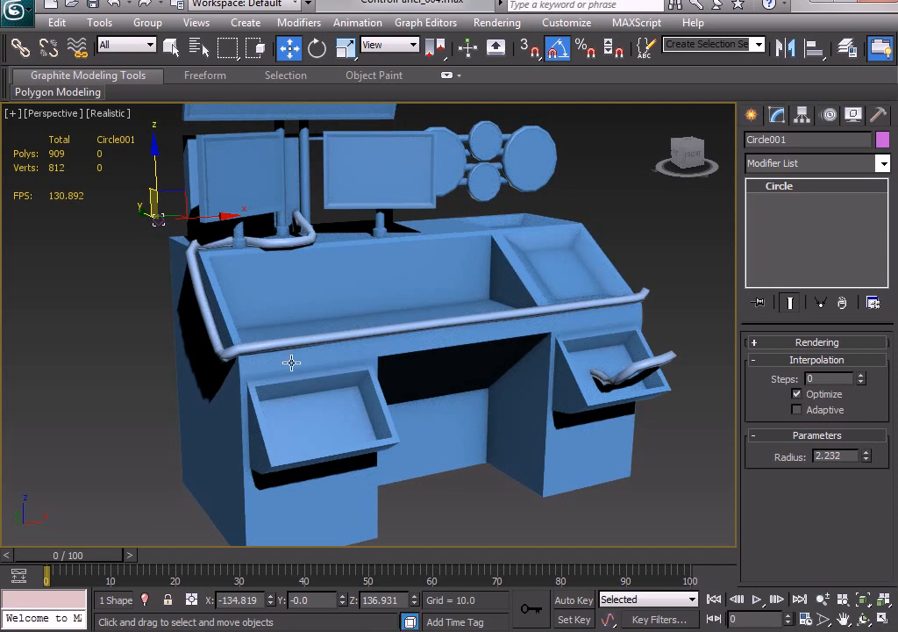
# Adjust the Cable's vertices on the desk's left side, sliding the one on the slope up to about Y -16.9, Z 98.0.
pyautogui.keyDown('alt'); pyautogui.moveTo(226, 349); pyautogui.dragTo(272, 336, button='middle'); pyautogui.keyUp('alt')
pyautogui.keyDown('alt'); pyautogui.moveTo(307, 303); pyautogui.dragTo(473, 339, button='middle'); pyautogui.keyUp('alt')
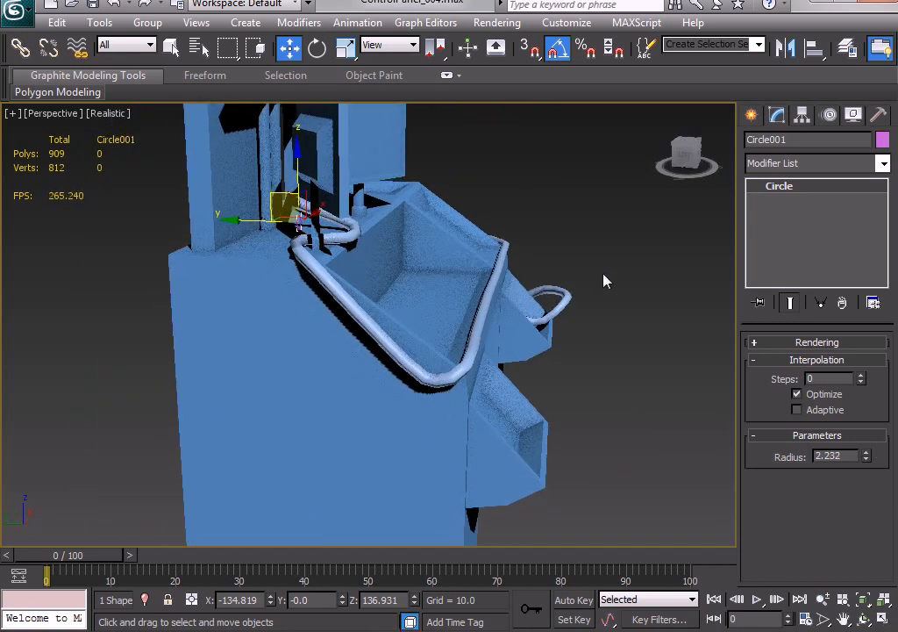
pyautogui.click(551, 297)
pyautogui.click(787, 215)
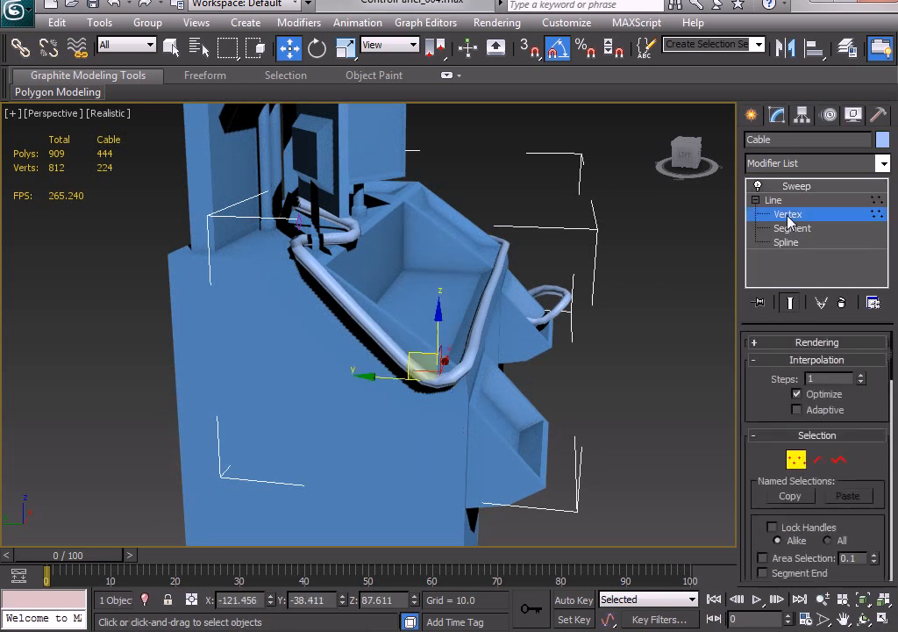
pyautogui.click(306, 352)
pyautogui.moveTo(341, 239); pyautogui.dragTo(274, 298)
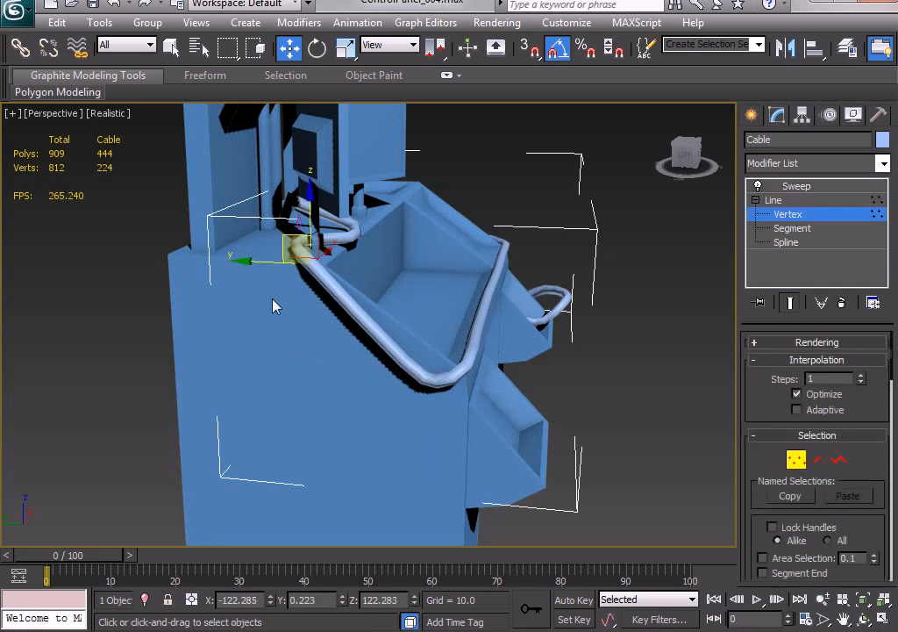
pyautogui.moveTo(282, 243); pyautogui.dragTo(282, 255)
pyautogui.click(391, 340)
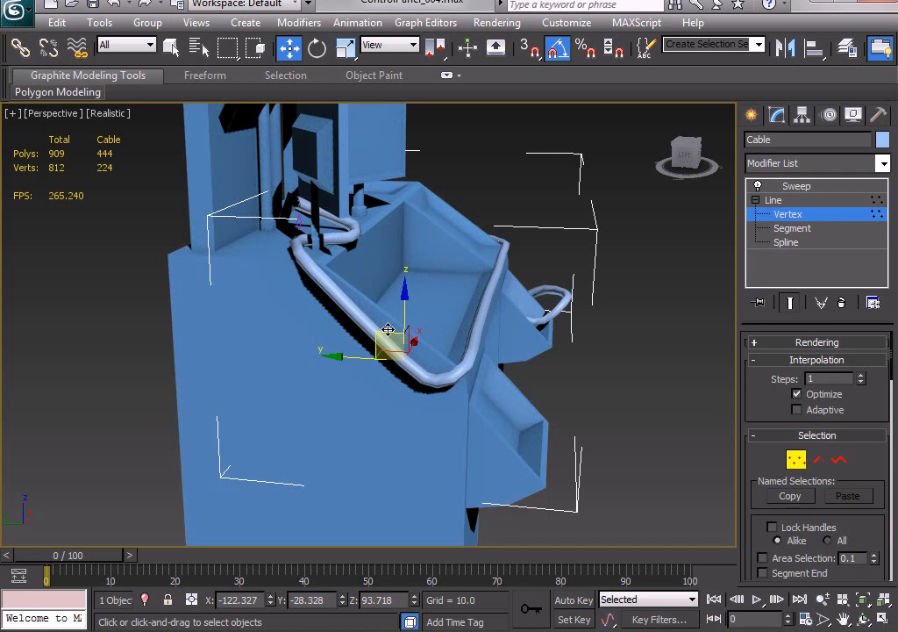
pyautogui.moveTo(390, 340); pyautogui.dragTo(350, 314)
# Raise the cable vertex at the desk's front right corner to about Z 92.6, and try lowering the neighbouring bend vertex before undoing that move.
pyautogui.keyDown('alt'); pyautogui.moveTo(571, 410); pyautogui.dragTo(630, 415, button='middle'); pyautogui.keyUp('alt')
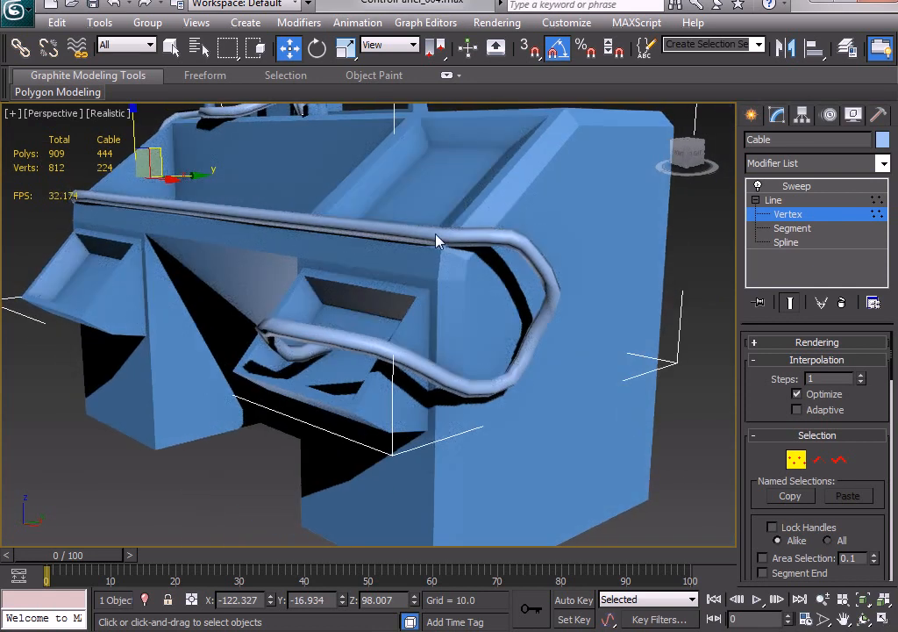
pyautogui.moveTo(434, 236); pyautogui.dragTo(436, 190)
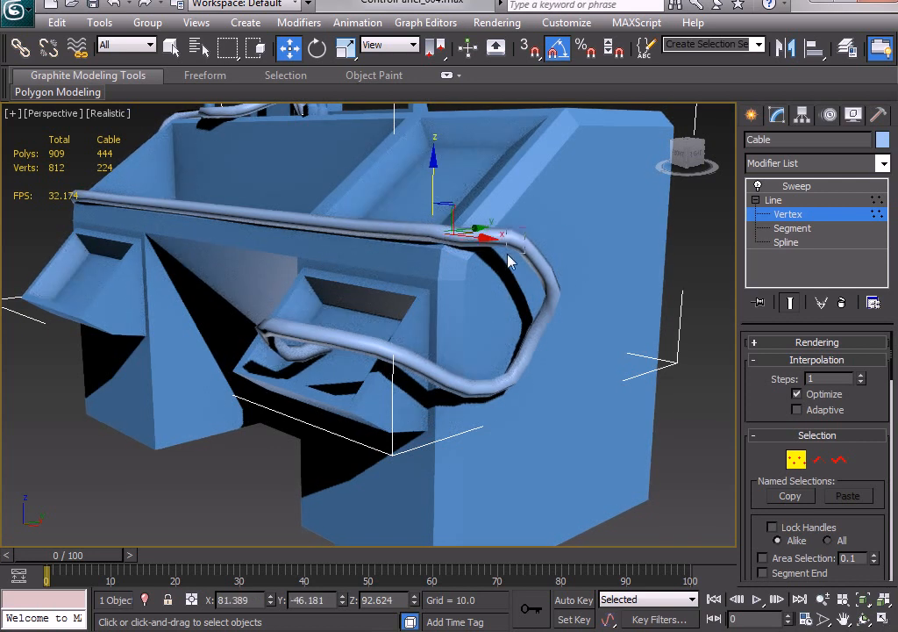
pyautogui.moveTo(508, 254); pyautogui.dragTo(506, 255)
pyautogui.moveTo(510, 201); pyautogui.dragTo(512, 218)
pyautogui.keyDown('alt'); pyautogui.moveTo(511, 217); pyautogui.dragTo(548, 334, button='middle'); pyautogui.keyUp('alt')
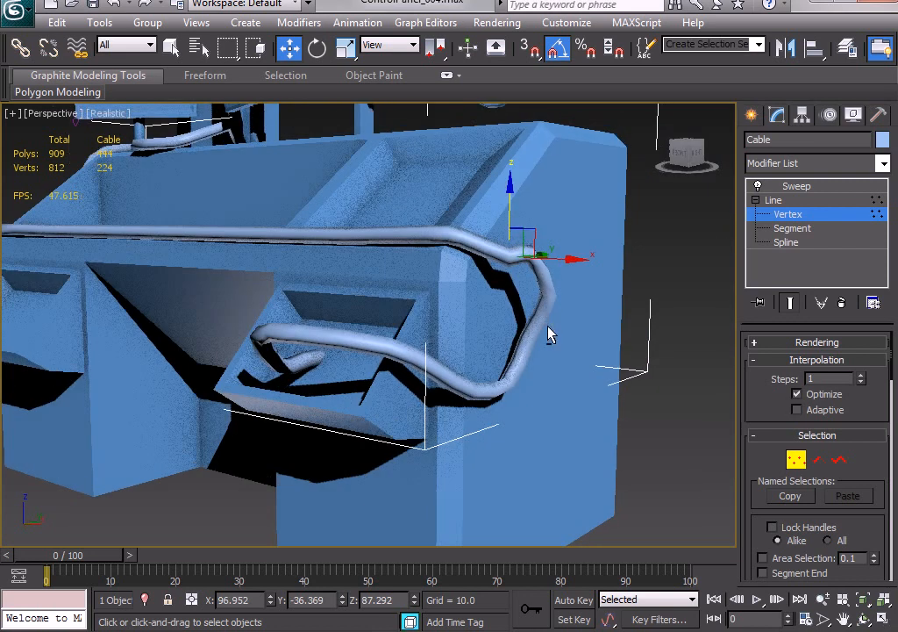
pyautogui.hotkey('ctrl', 'z')
# Pull the cable's side vertices closer to the desk's right panel, placing the middle one at about X 92.8, and leave vertex editing.
pyautogui.keyDown('alt'); pyautogui.moveTo(391, 281); pyautogui.dragTo(583, 240, button='middle'); pyautogui.keyUp('alt')
pyautogui.moveTo(572, 235); pyautogui.dragTo(540, 238)
pyautogui.click(552, 261)
pyautogui.click(513, 221)
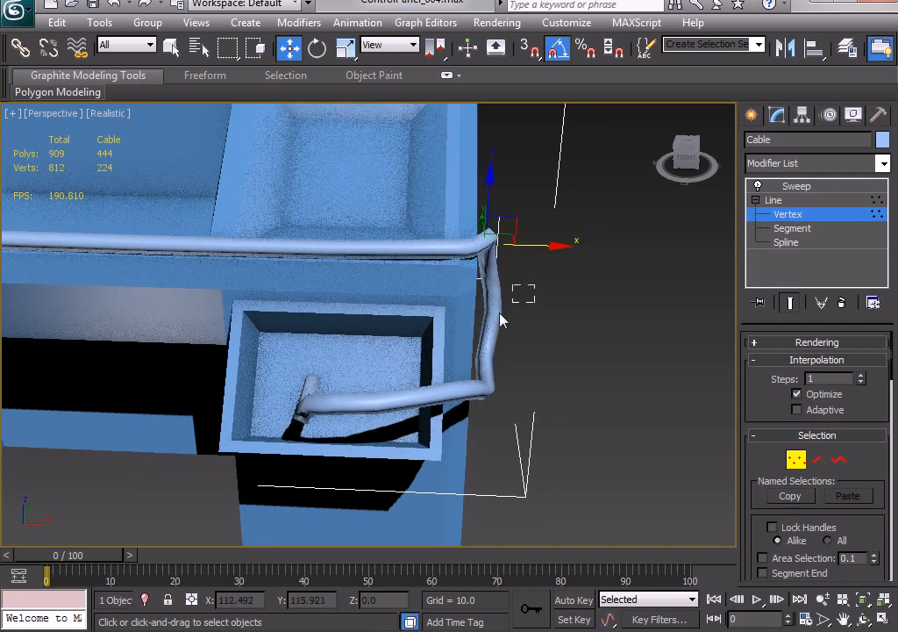
pyautogui.click(497, 317)
pyautogui.moveTo(548, 314); pyautogui.dragTo(538, 313)
pyautogui.keyDown('alt'); pyautogui.moveTo(538, 312); pyautogui.dragTo(429, 340, button='middle'); pyautogui.keyUp('alt')
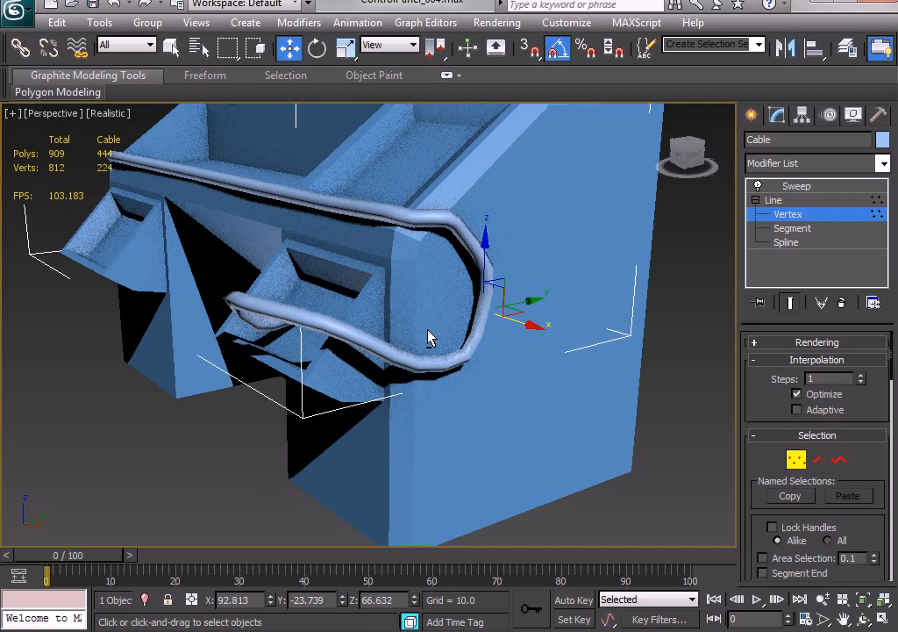
pyautogui.click(762, 214)
# Create a box in the Left view, about 44.4 long, 23.2 wide and -8.2 high, behind the cable's side loop.
pyautogui.click(751, 115)
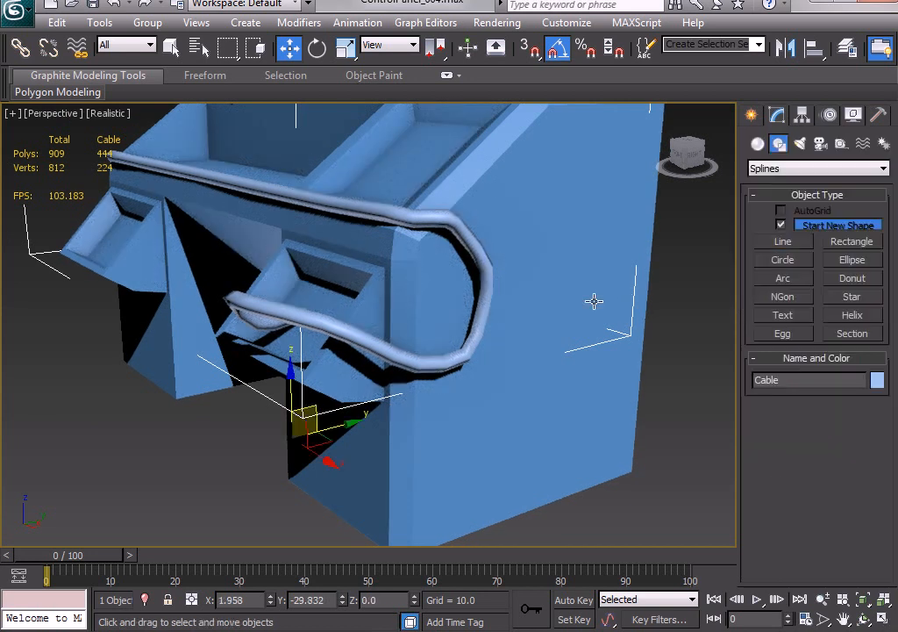
pyautogui.hotkey('alt', 'w')
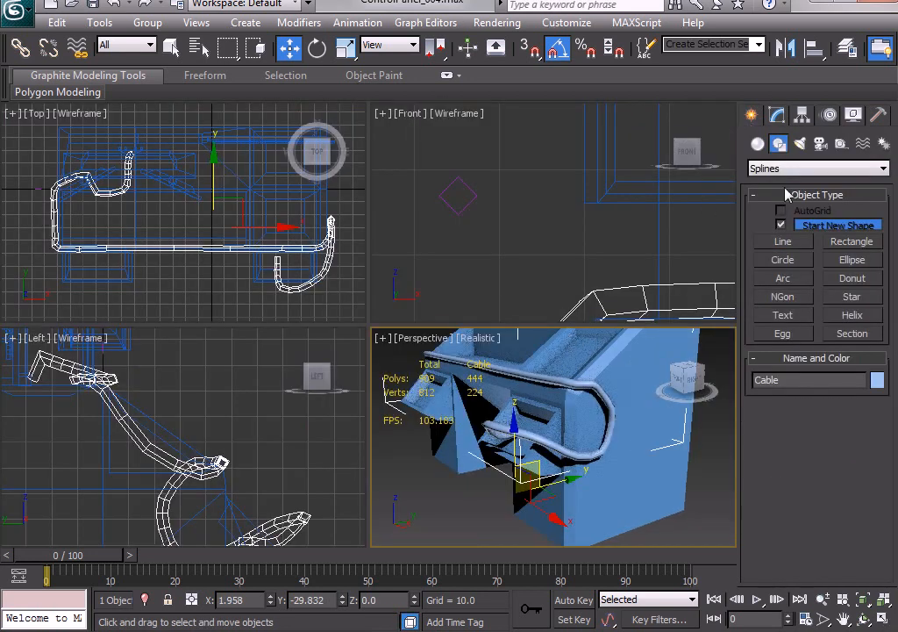
pyautogui.click(757, 144)
pyautogui.click(791, 228)
pyautogui.rightClick(277, 445)
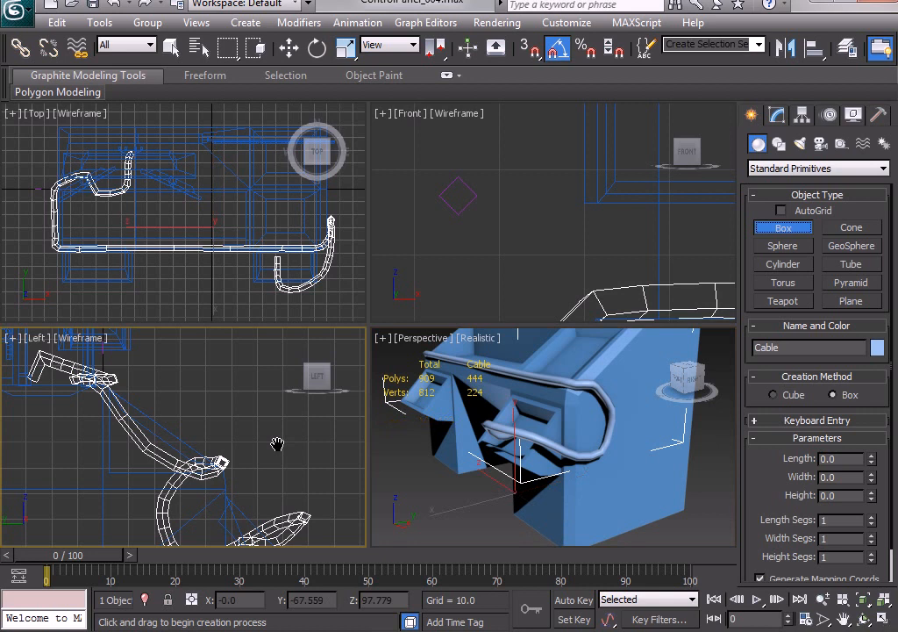
pyautogui.scroll(-3, 290, 430)
pyautogui.moveTo(164, 427); pyautogui.dragTo(190, 482)
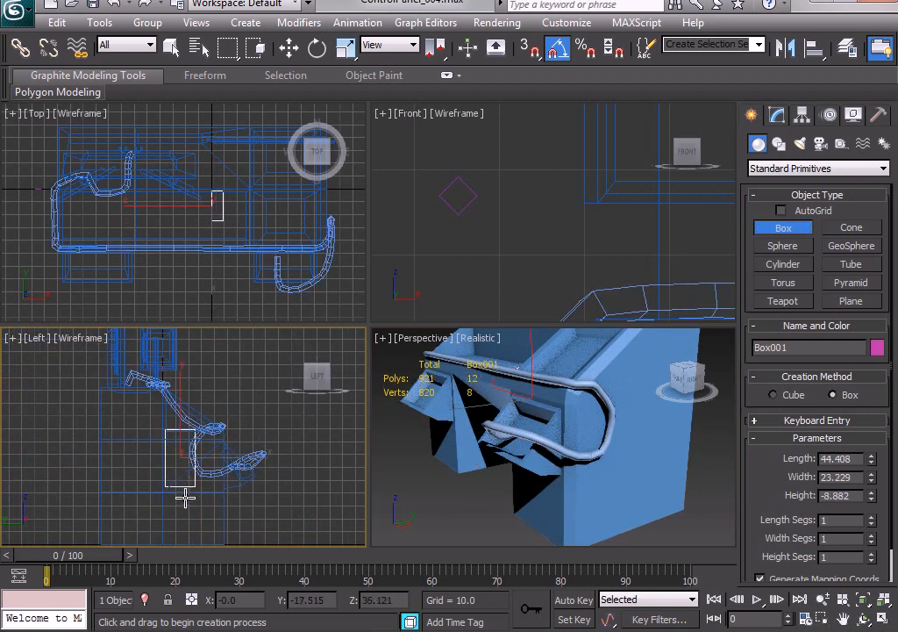
pyautogui.click(184, 498)
# Move the new box along X to about 88.1 so it sits against the desk's right side panel.
pyautogui.rightClick(233, 221)
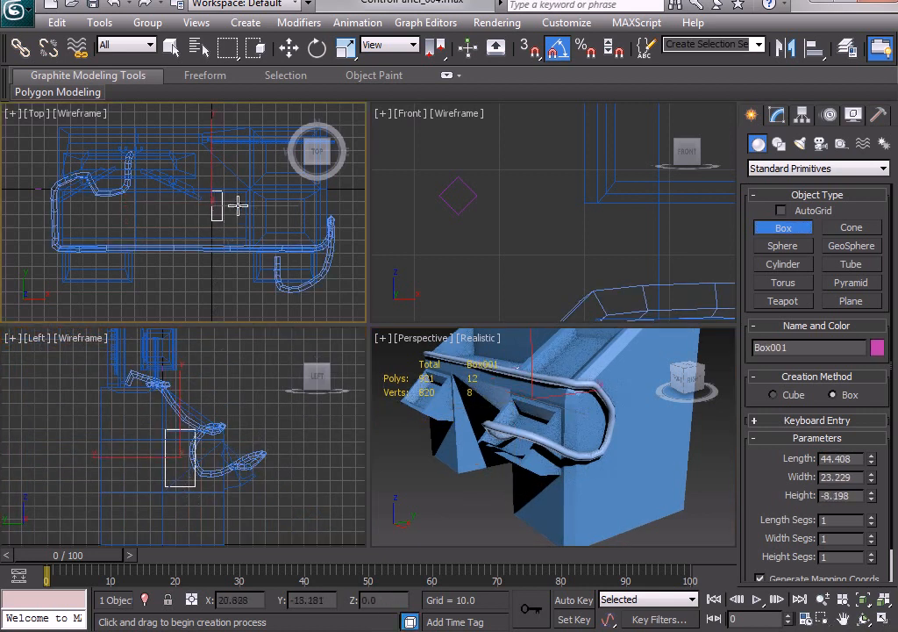
pyautogui.press('w')
pyautogui.moveTo(251, 206); pyautogui.dragTo(357, 247)
# Reshape the box into a flat horizontal block with a length of about 15.543 and a width of about 52.264.
pyautogui.rightClick(602, 441)
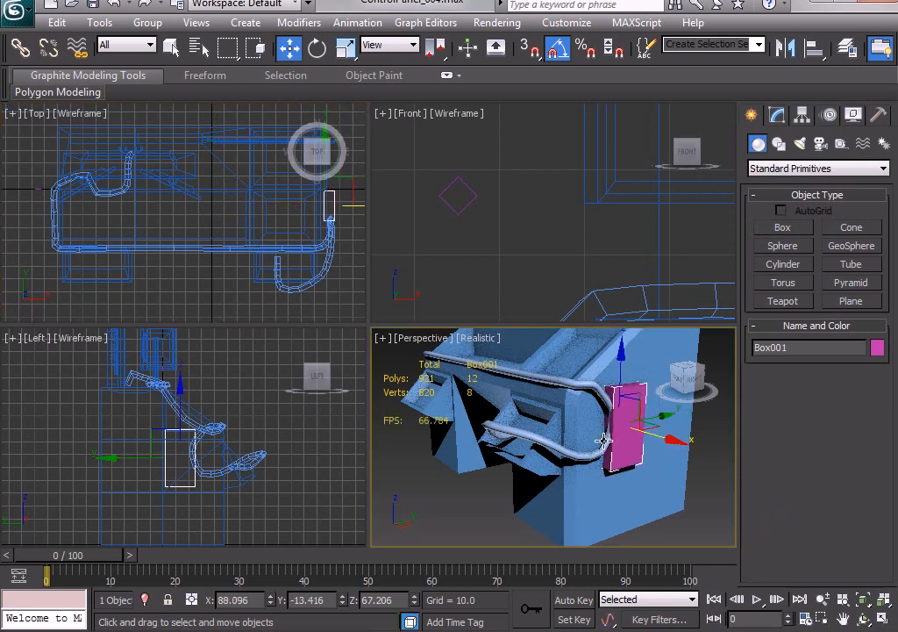
pyautogui.scroll(3, 603, 441)
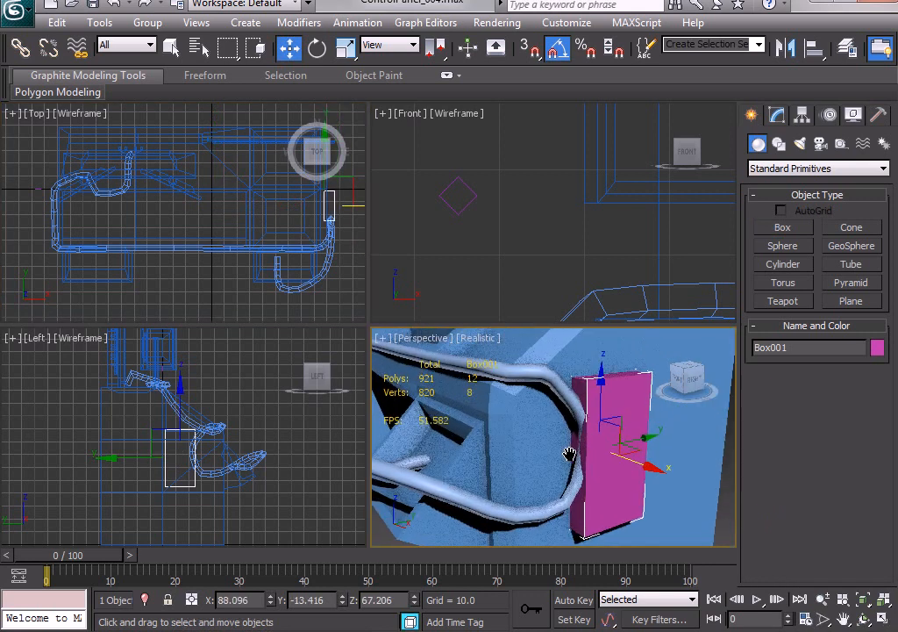
pyautogui.click(777, 115)
pyautogui.moveTo(871, 369); pyautogui.dragTo(884, 271)
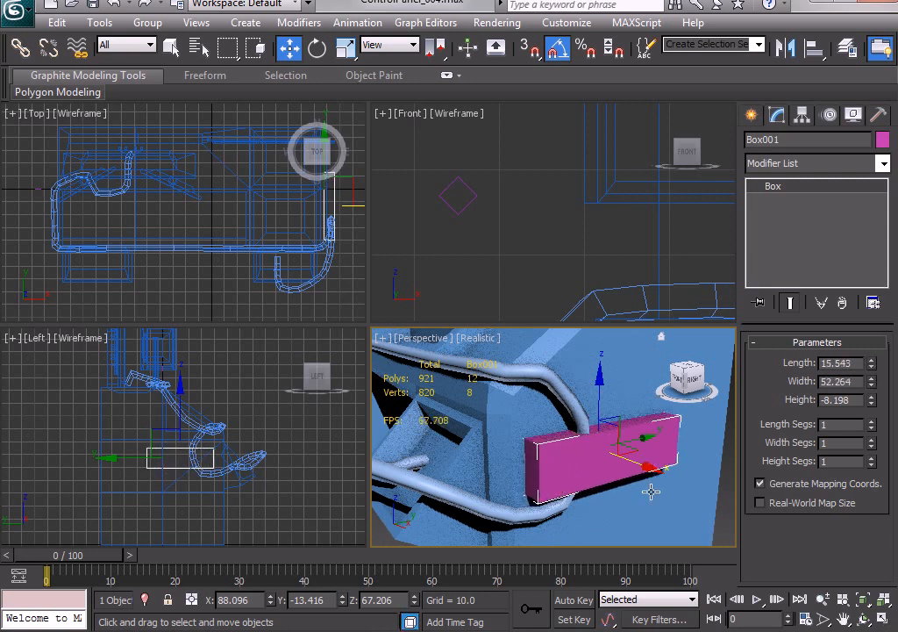
# Move the box along the desk's side to about Y -9.9 and raise it to about Z 70.8, across the cable loop.
pyautogui.keyDown('alt'); pyautogui.moveTo(603, 496); pyautogui.dragTo(561, 500, button='middle'); pyautogui.keyUp('alt')
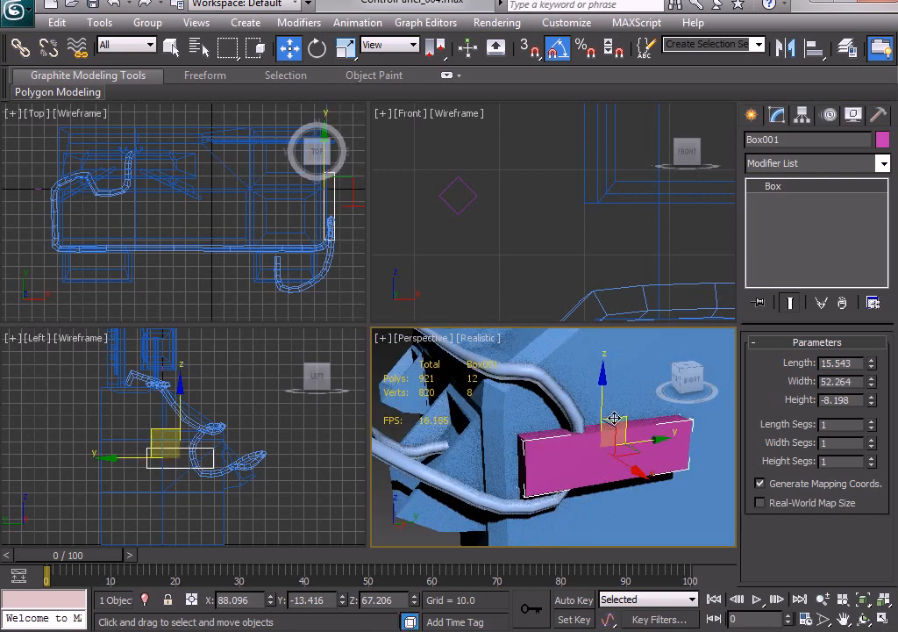
pyautogui.moveTo(602, 409); pyautogui.dragTo(602, 396)
pyautogui.moveTo(658, 430); pyautogui.dragTo(670, 427)
pyautogui.keyDown('alt'); pyautogui.moveTo(596, 475); pyautogui.dragTo(621, 469, button='middle'); pyautogui.keyUp('alt')
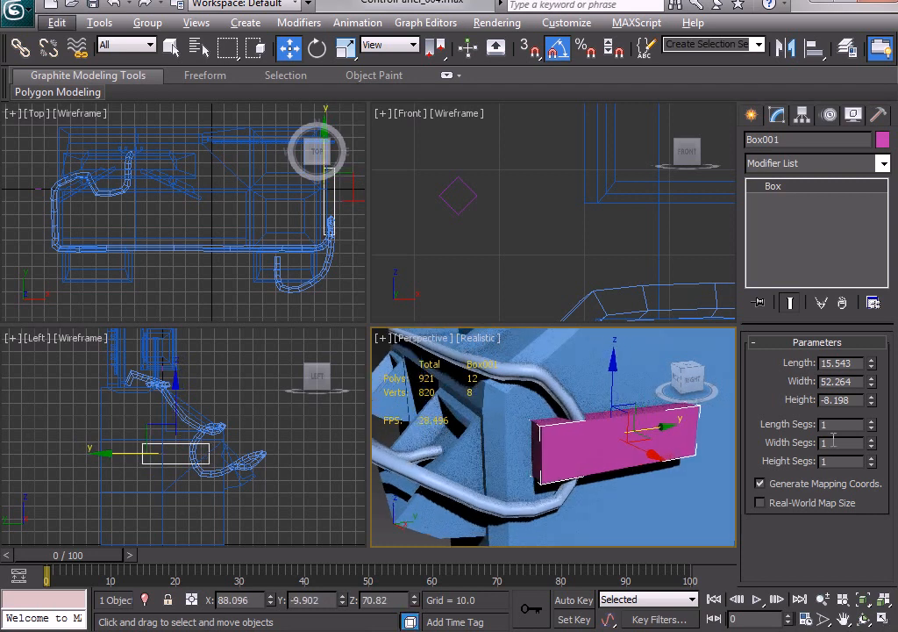
# With edged faces displayed, set the box's width segments to 2 and convert it to an Editable Poly.
pyautogui.press('F4')
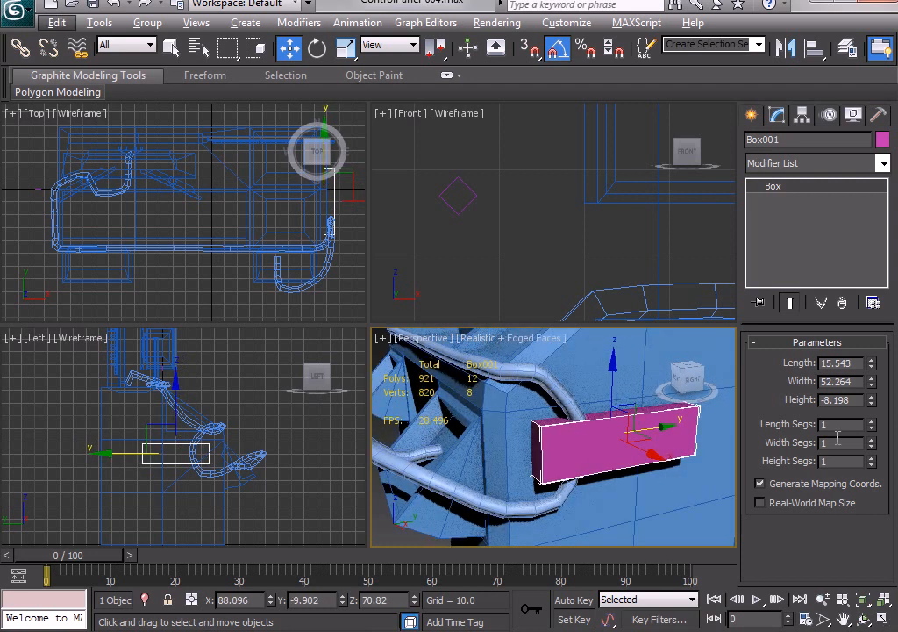
pyautogui.click(872, 421)
pyautogui.click(871, 427)
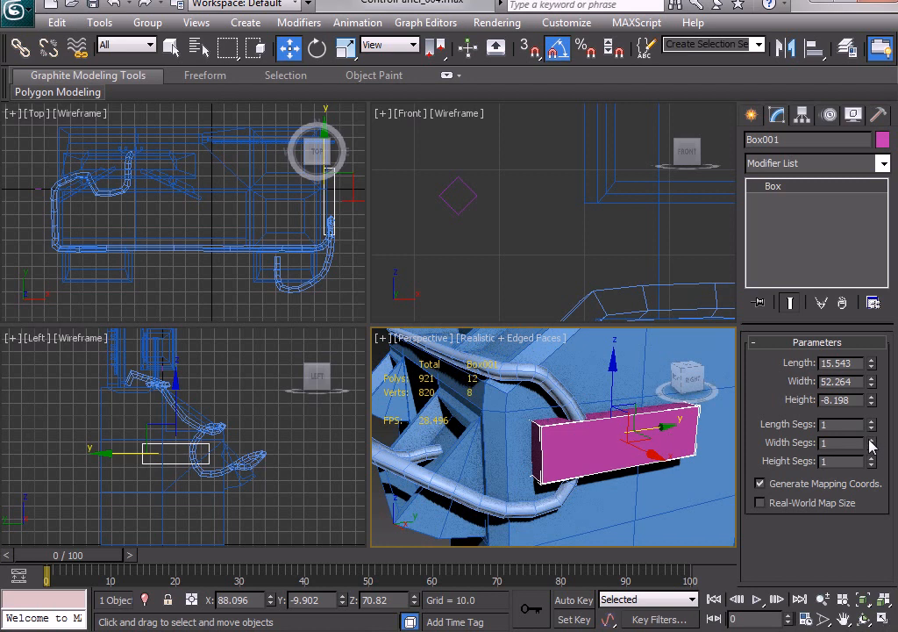
pyautogui.rightClick(734, 437)
pyautogui.moveTo(684, 599)
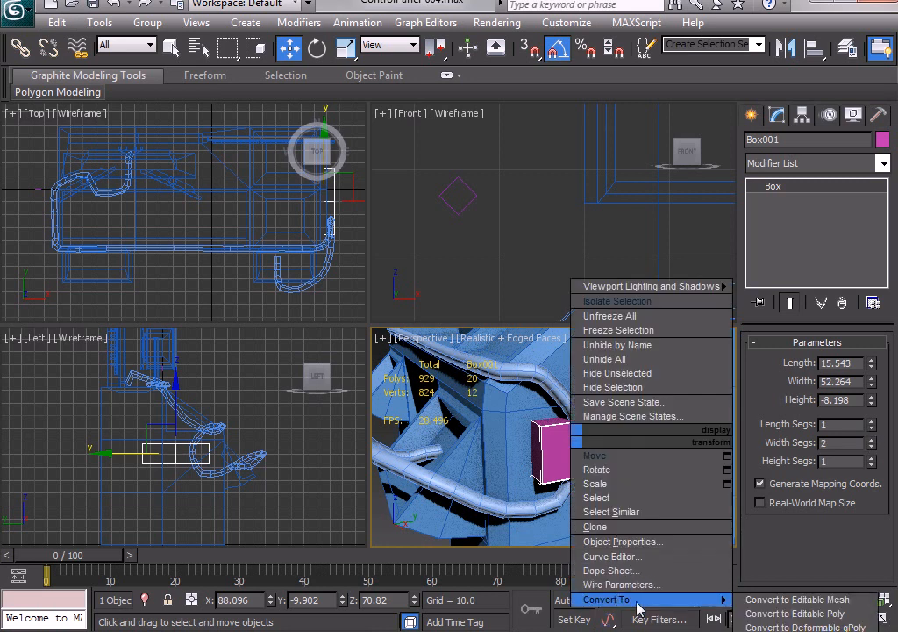
pyautogui.click(763, 613)
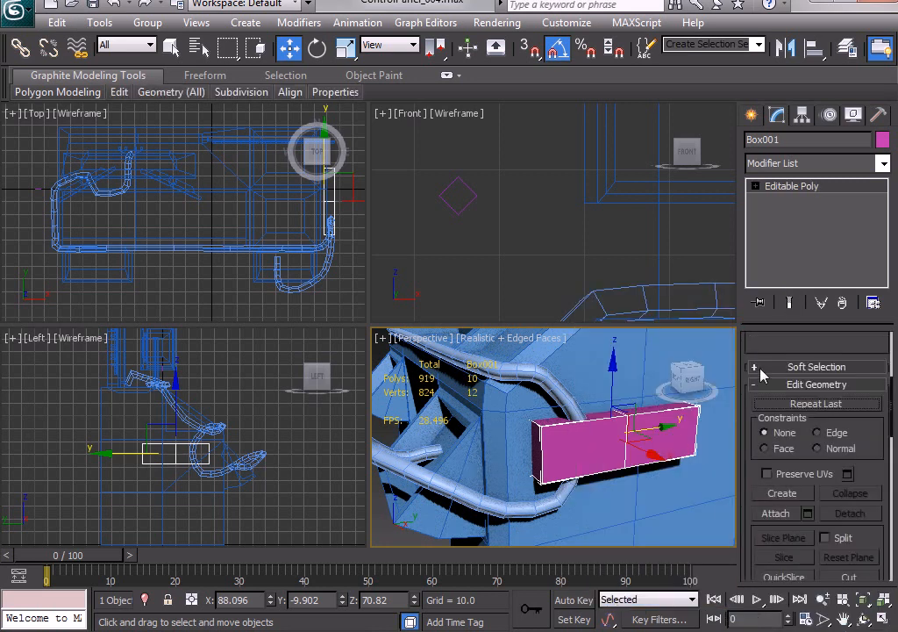
# Move the two outer vertices at the box's front end back along Y to about -30.2 to angle that end.
pyautogui.click(755, 186)
pyautogui.click(762, 202)
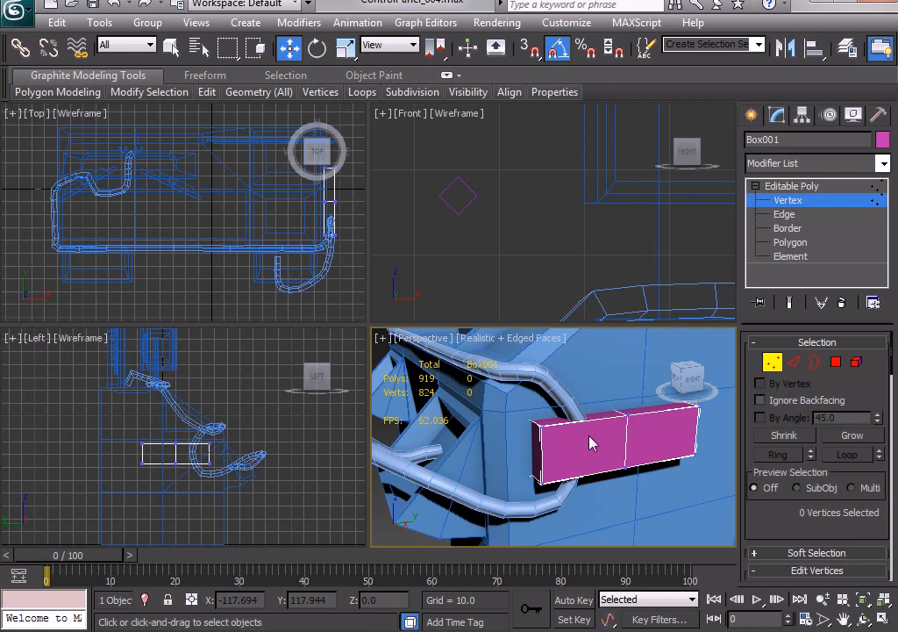
pyautogui.click(541, 425)
pyautogui.keyDown('ctrl'); pyautogui.click(538, 481); pyautogui.keyUp('ctrl')
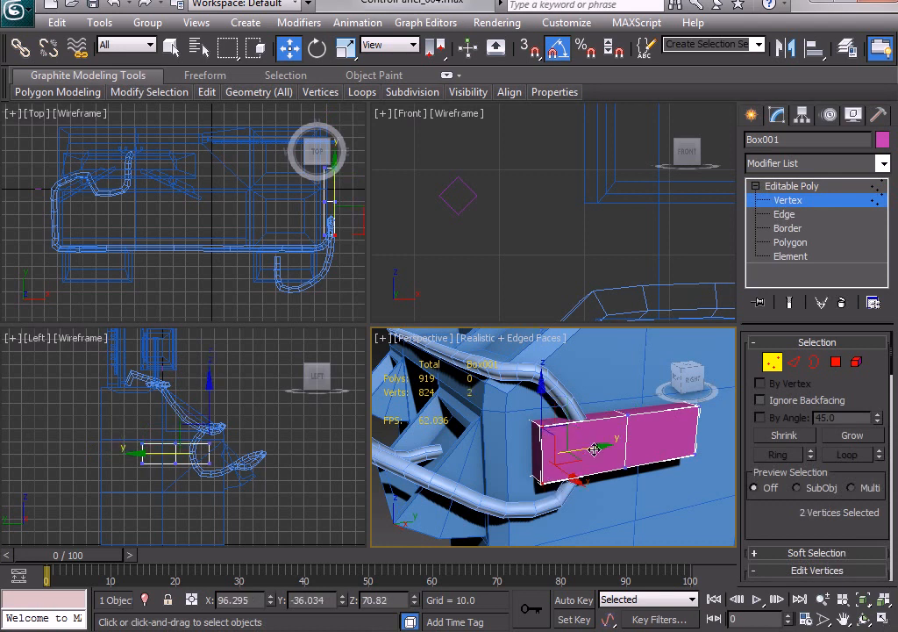
pyautogui.moveTo(603, 444); pyautogui.dragTo(627, 438)
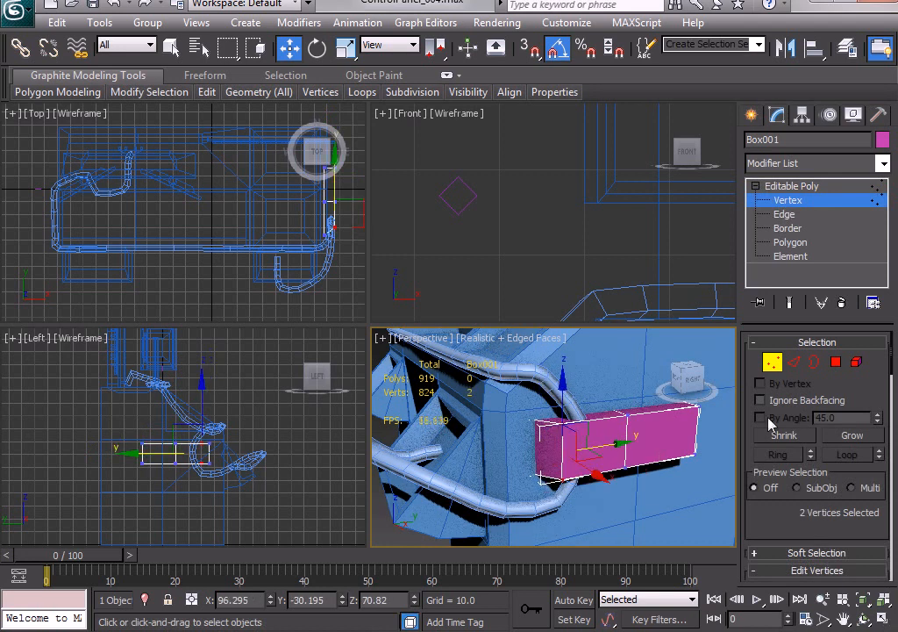
# Move the two outer vertices at the box's rear end toward the desk along X to about 93.3.
pyautogui.keyDown('alt'); pyautogui.moveTo(602, 473); pyautogui.dragTo(576, 462, button='middle'); pyautogui.keyUp('alt')
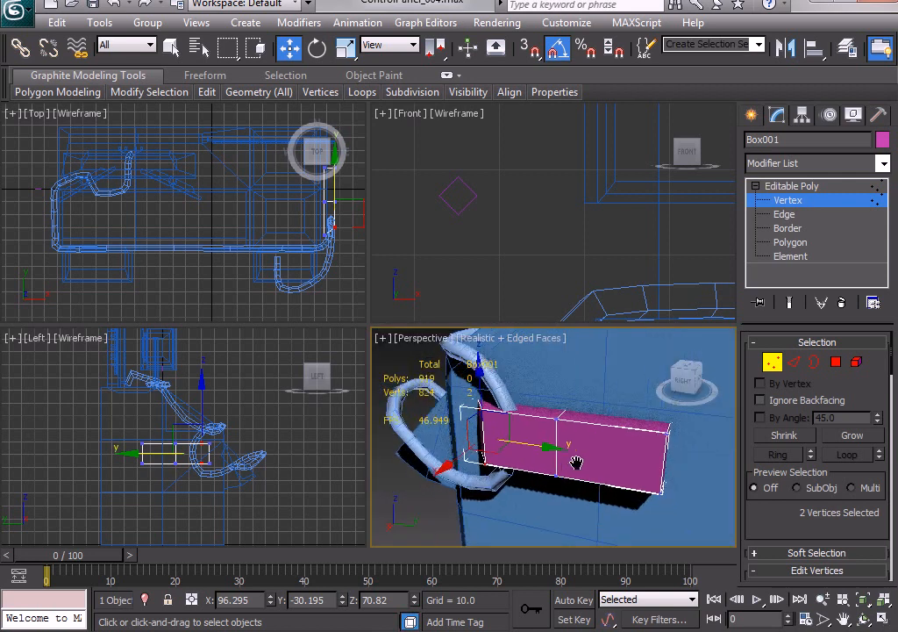
pyautogui.click(669, 495)
pyautogui.keyDown('ctrl'); pyautogui.click(662, 493); pyautogui.keyUp('ctrl')
pyautogui.keyDown('alt'); pyautogui.moveTo(662, 494); pyautogui.dragTo(603, 491, button='middle'); pyautogui.keyUp('alt')
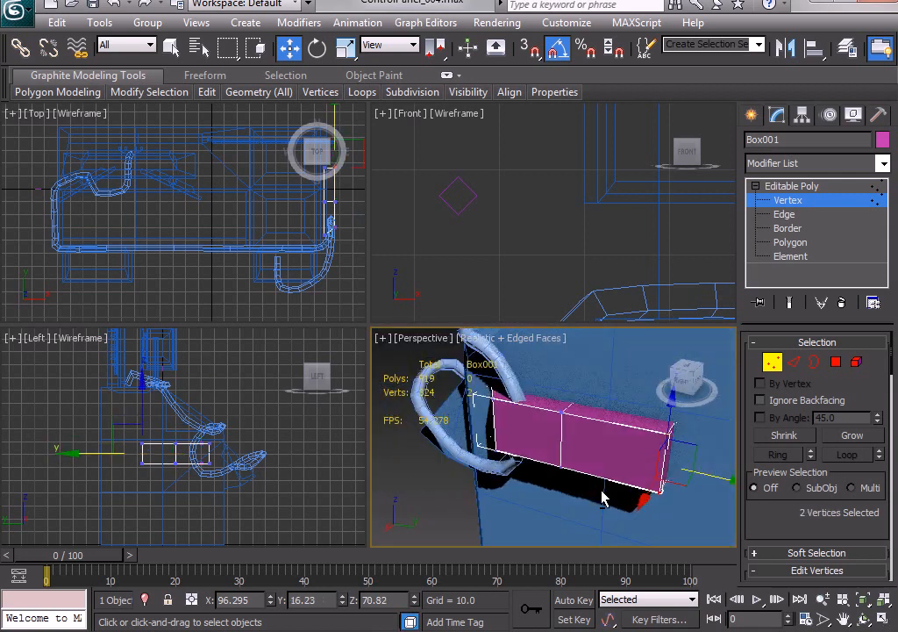
pyautogui.moveTo(667, 502); pyautogui.dragTo(645, 488)
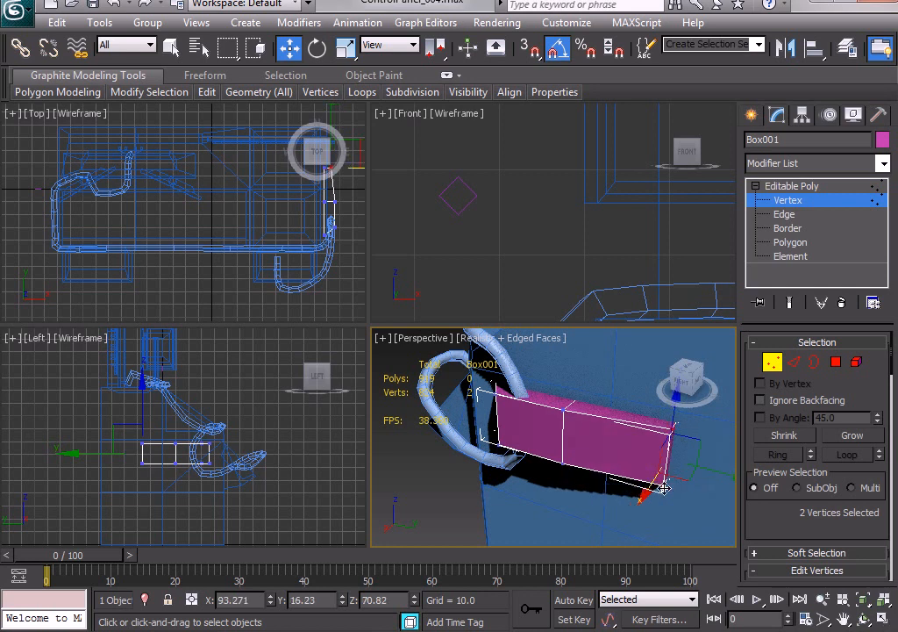
pyautogui.keyDown('alt'); pyautogui.moveTo(643, 488); pyautogui.dragTo(661, 482, button='middle'); pyautogui.keyUp('alt')
# Move the box's rear end polygon along X to about 85.8 so it sinks into the desk panel, and leave polygon editing.
pyautogui.click(837, 362)
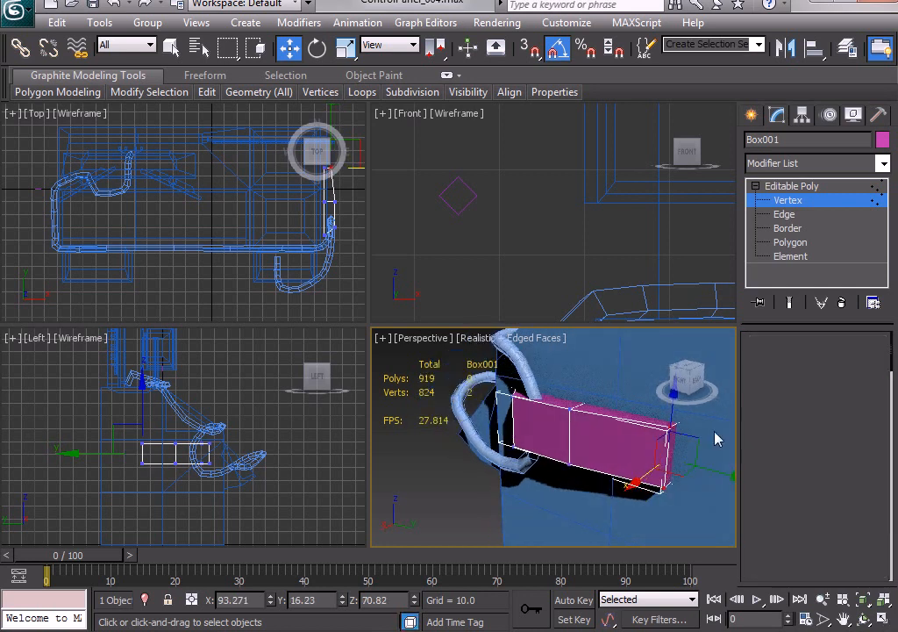
pyautogui.click(659, 470)
pyautogui.moveTo(644, 477); pyautogui.dragTo(658, 470)
pyautogui.keyDown('alt'); pyautogui.moveTo(662, 494); pyautogui.dragTo(686, 497, button='middle'); pyautogui.keyUp('alt')
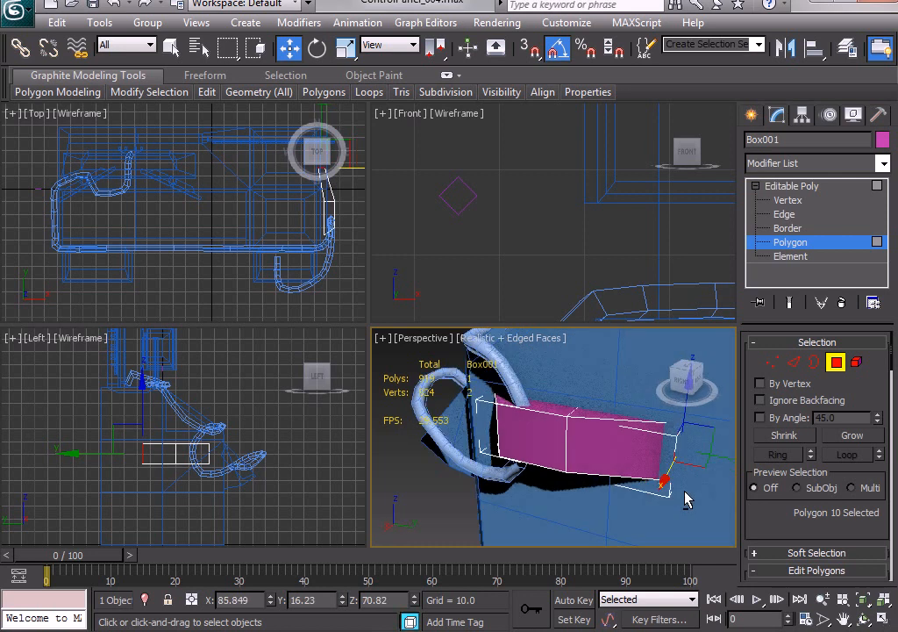
pyautogui.click(836, 362)
# Isolate the box and delete its rear end polygon and the two inner polygons facing the desk.
pyautogui.rightClick(592, 432)
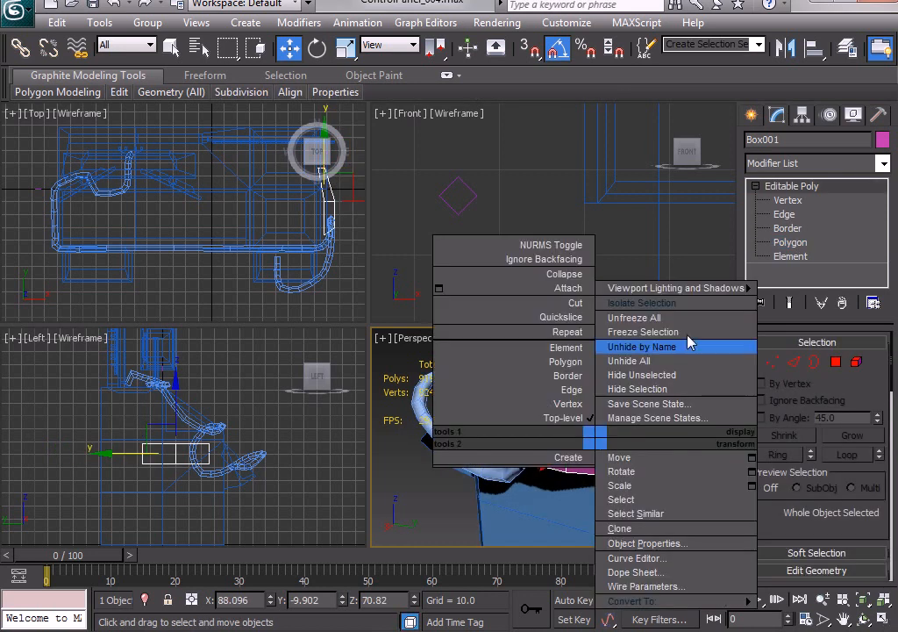
pyautogui.click(641, 302)
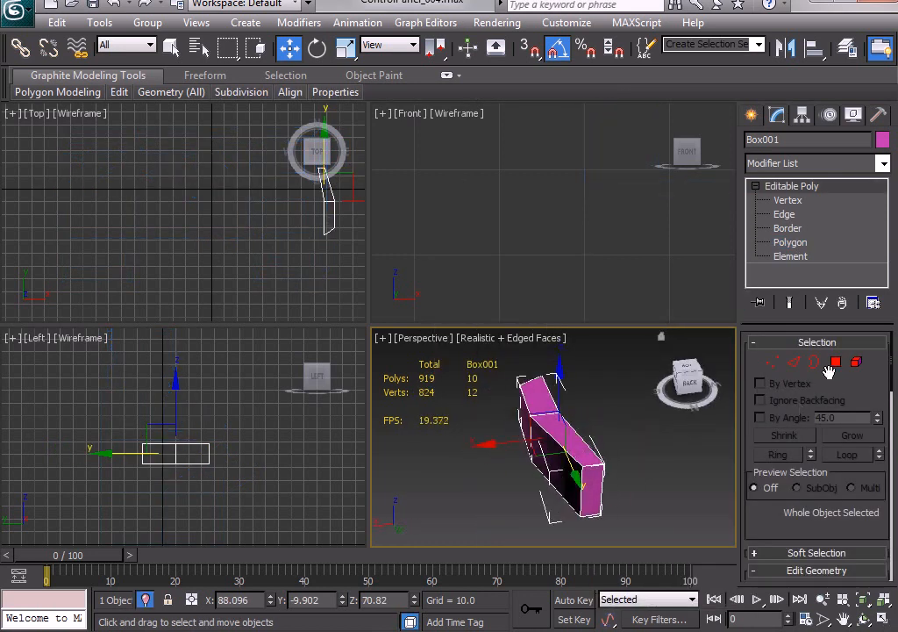
pyautogui.click(837, 362)
pyautogui.keyDown('alt'); pyautogui.moveTo(633, 487); pyautogui.dragTo(587, 501, button='middle'); pyautogui.keyUp('alt')
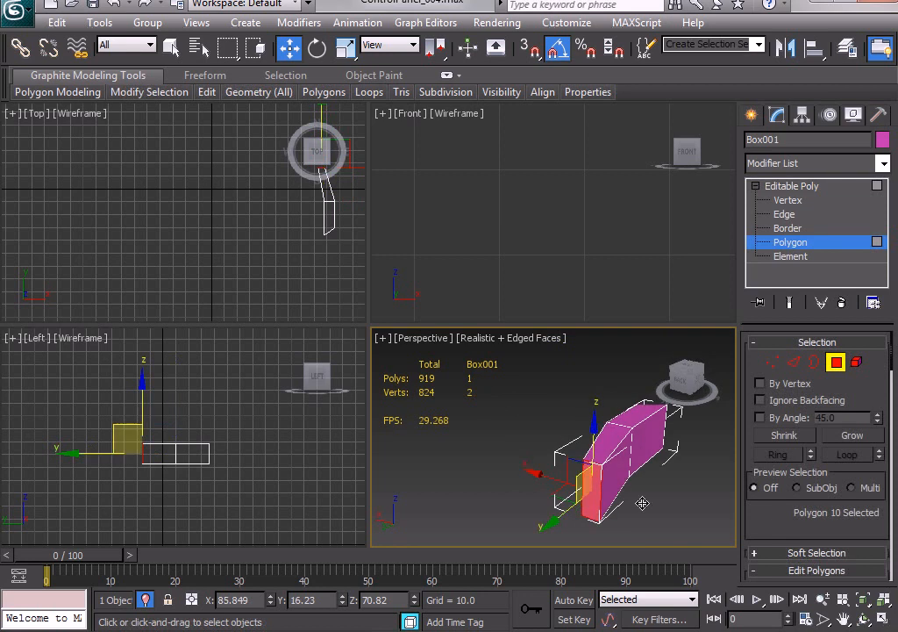
pyautogui.click(641, 502)
pyautogui.click(601, 493)
pyautogui.keyDown('ctrl'); pyautogui.click(613, 473); pyautogui.keyUp('ctrl')
pyautogui.keyDown('ctrl'); pyautogui.click(651, 446); pyautogui.keyUp('ctrl')
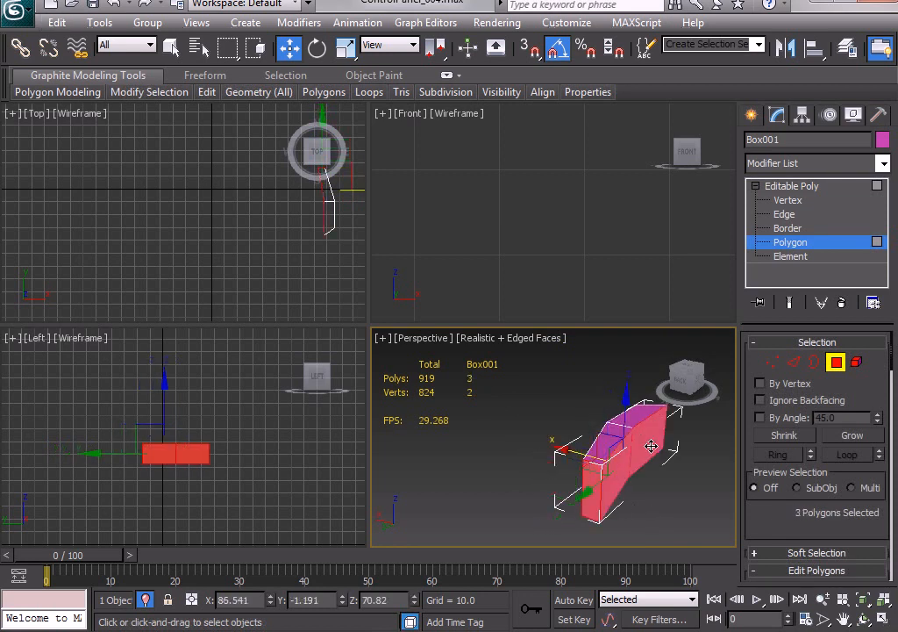
pyautogui.moveTo(678, 466)
pyautogui.keyDown('alt'); pyautogui.mouseDown(button='middle')
pyautogui.moveTo(645, 446)
pyautogui.moveTo(614, 388)
pyautogui.moveTo(679, 463)
pyautogui.mouseUp(button='middle'); pyautogui.keyUp('alt')
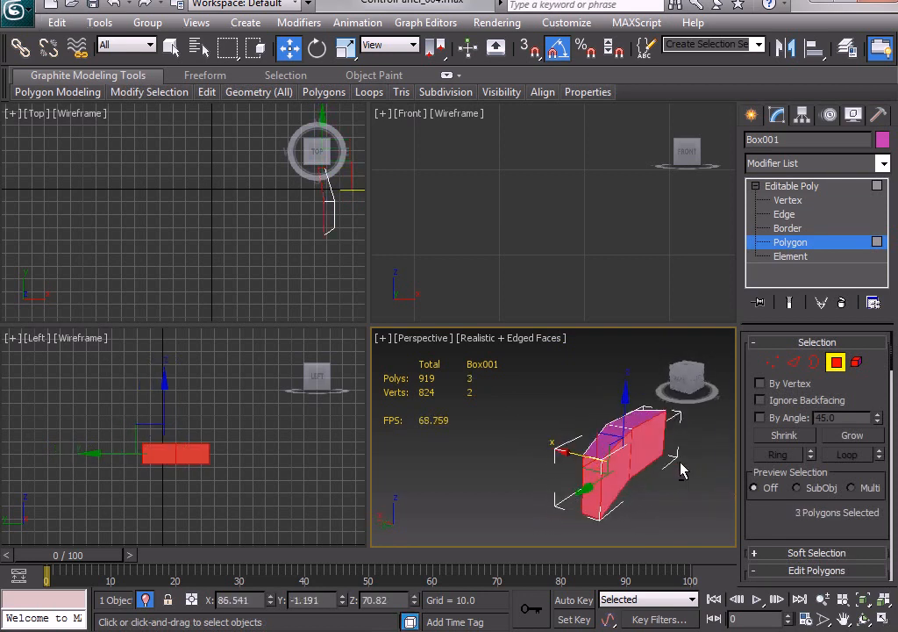
pyautogui.press('Delete')
# Leave polygon editing and exit isolation to bring back the rest of the scene.
pyautogui.keyDown('alt'); pyautogui.moveTo(568, 460); pyautogui.dragTo(832, 418, button='middle'); pyautogui.keyUp('alt')
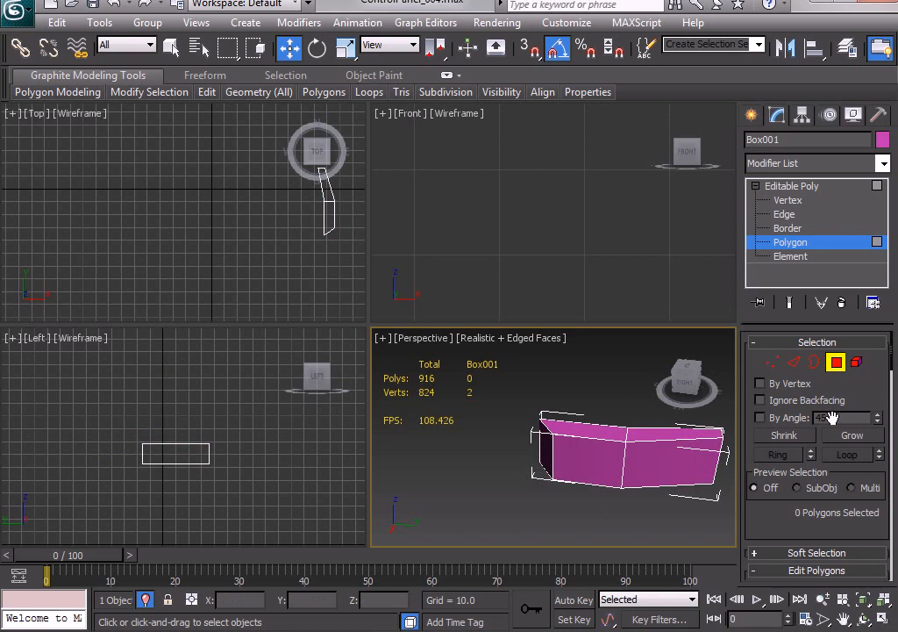
pyautogui.click(836, 363)
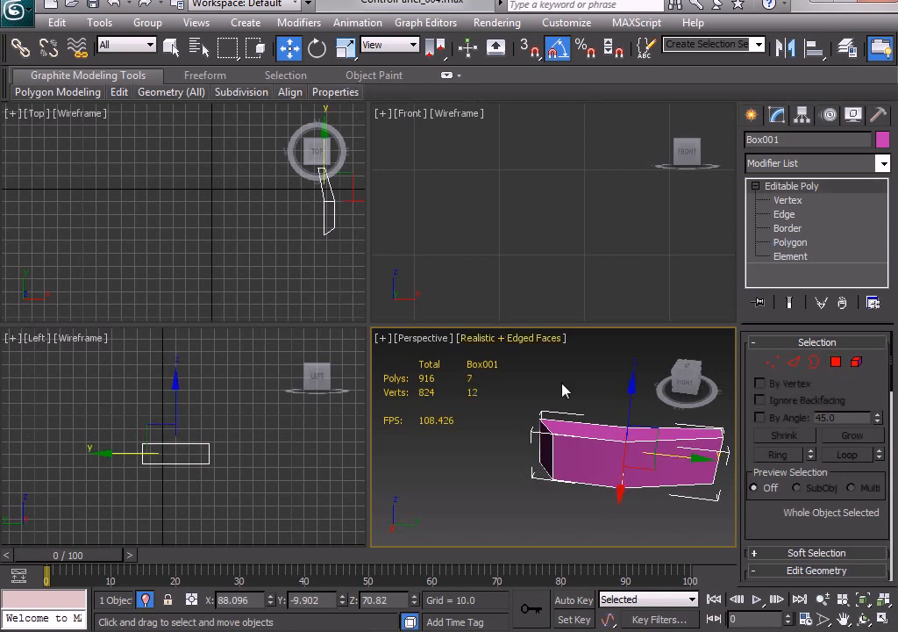
pyautogui.rightClick(528, 378)
pyautogui.click(628, 257)
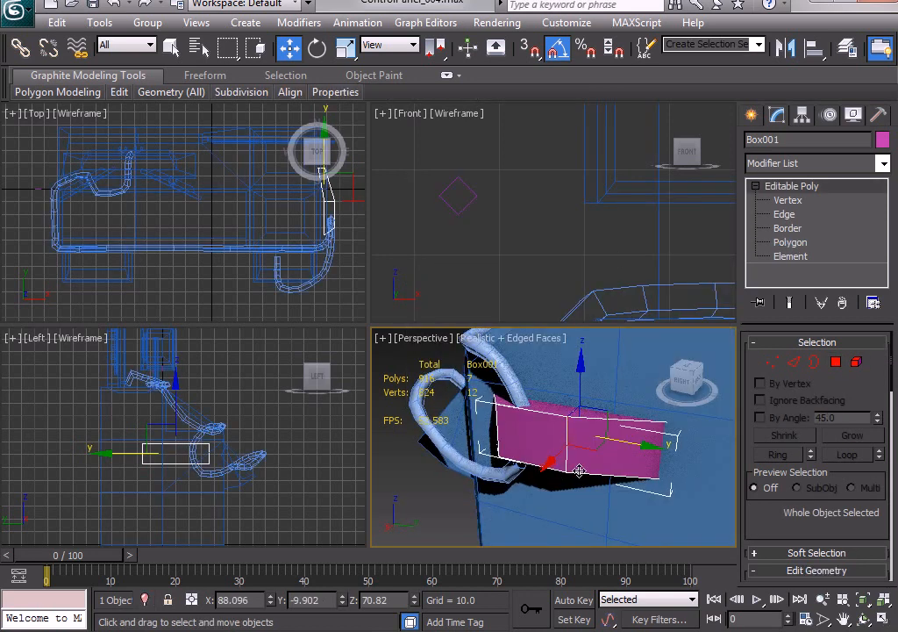
# Attach the box to the ControlPanel mesh and return to the Move tool.
pyautogui.keyDown('alt'); pyautogui.moveTo(579, 471); pyautogui.dragTo(605, 483, button='middle'); pyautogui.keyUp('alt')
pyautogui.scroll(-3, 572, 481)
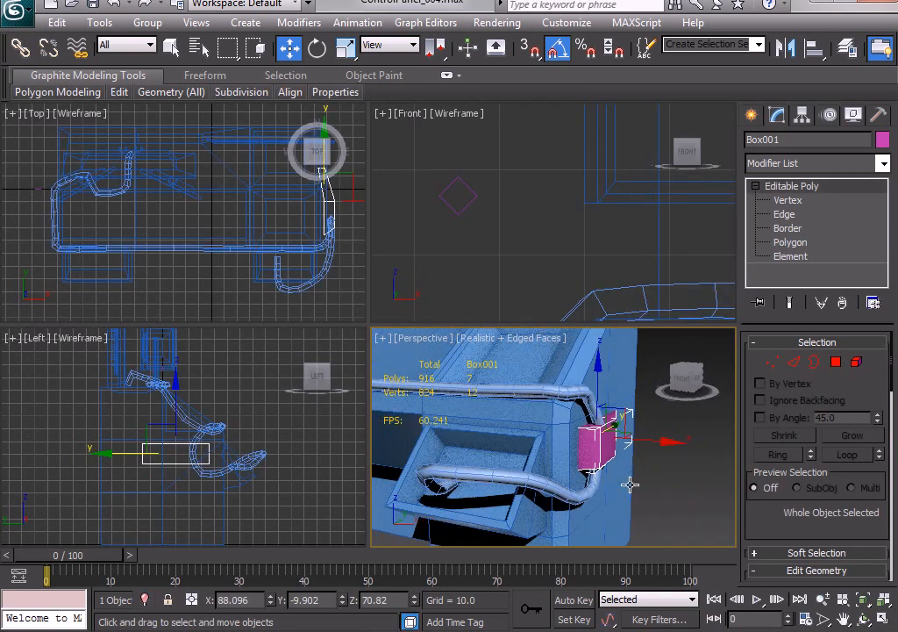
pyautogui.click(602, 494)
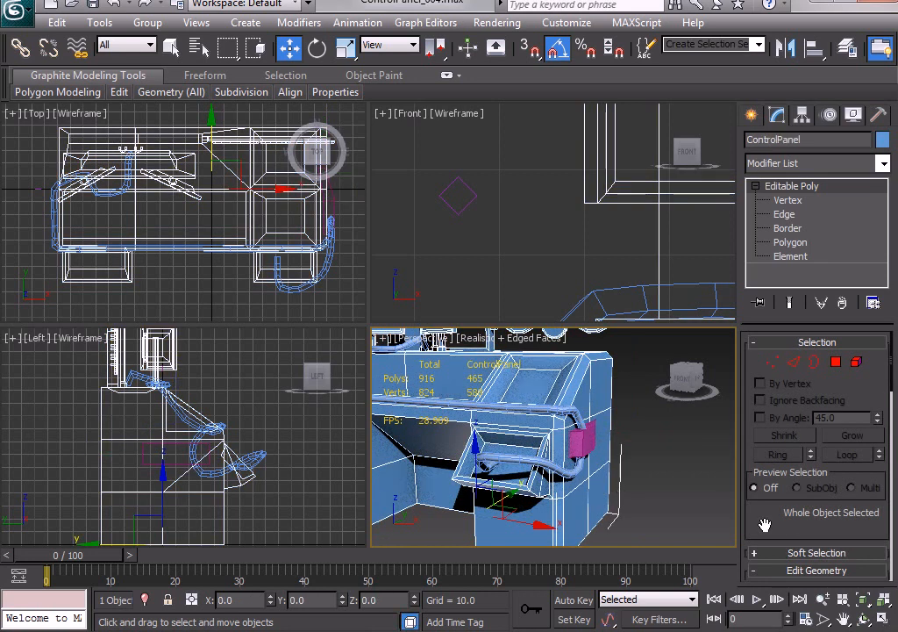
pyautogui.scroll(-5, 765, 524)
pyautogui.click(767, 490)
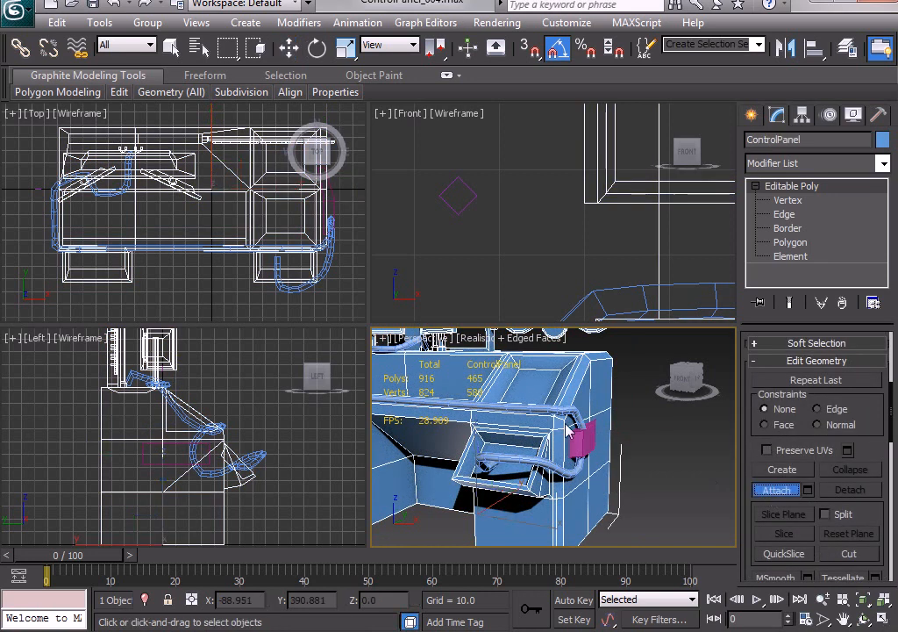
pyautogui.click(583, 444)
pyautogui.press('w')
# Turn off edged faces and maximize the Perspective viewport.
pyautogui.moveTo(645, 481)
pyautogui.keyDown('alt'); pyautogui.mouseDown(button='middle')
pyautogui.moveTo(590, 488)
pyautogui.moveTo(660, 493)
pyautogui.mouseUp(button='middle'); pyautogui.keyUp('alt')
pyautogui.press('F4')
pyautogui.hotkey('alt', 'w')
# Examine the whole control panel desk, its monitors and the cable from several angles, leaving nothing selected.
pyautogui.moveTo(497, 397)
pyautogui.keyDown('alt'); pyautogui.mouseDown(button='middle')
pyautogui.moveTo(483, 391)
pyautogui.moveTo(513, 397)
pyautogui.mouseUp(button='middle'); pyautogui.keyUp('alt')
pyautogui.scroll(-3, 513, 397)
pyautogui.moveTo(513, 398); pyautogui.dragTo(403, 444, button='middle')
pyautogui.scroll(-3, 536, 445)
pyautogui.click(603, 474)
pyautogui.keyDown('alt'); pyautogui.moveTo(603, 474); pyautogui.dragTo(447, 394, button='middle'); pyautogui.keyUp('alt')
pyautogui.keyDown('alt'); pyautogui.moveTo(391, 418); pyautogui.dragTo(360, 418, button='middle'); pyautogui.keyUp('alt')
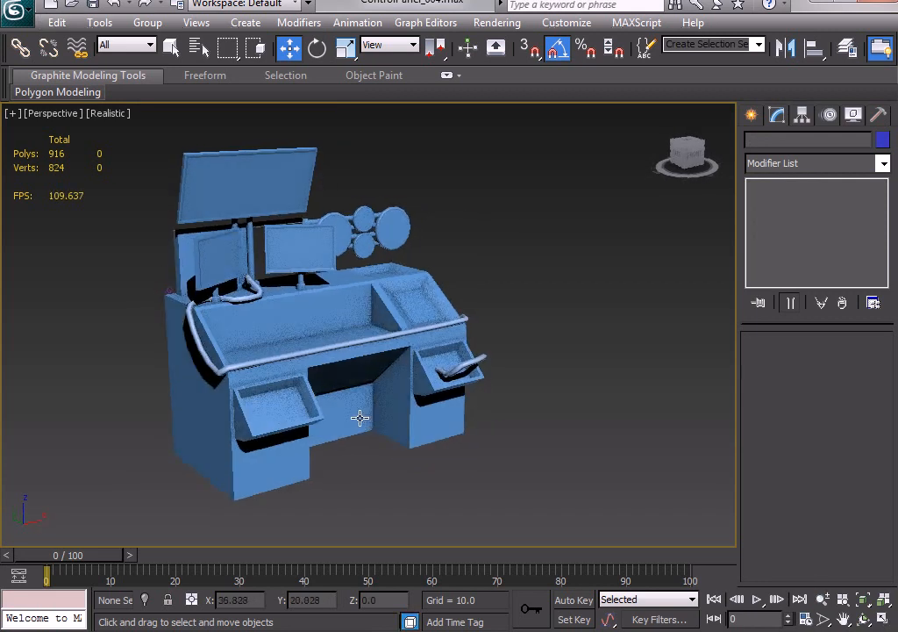
pyautogui.click(170, 289)
pyautogui.keyDown('alt'); pyautogui.moveTo(200, 283); pyautogui.dragTo(254, 367, button='middle'); pyautogui.keyUp('alt')
pyautogui.keyDown('alt'); pyautogui.moveTo(363, 363); pyautogui.dragTo(378, 368, button='middle'); pyautogui.keyUp('alt')
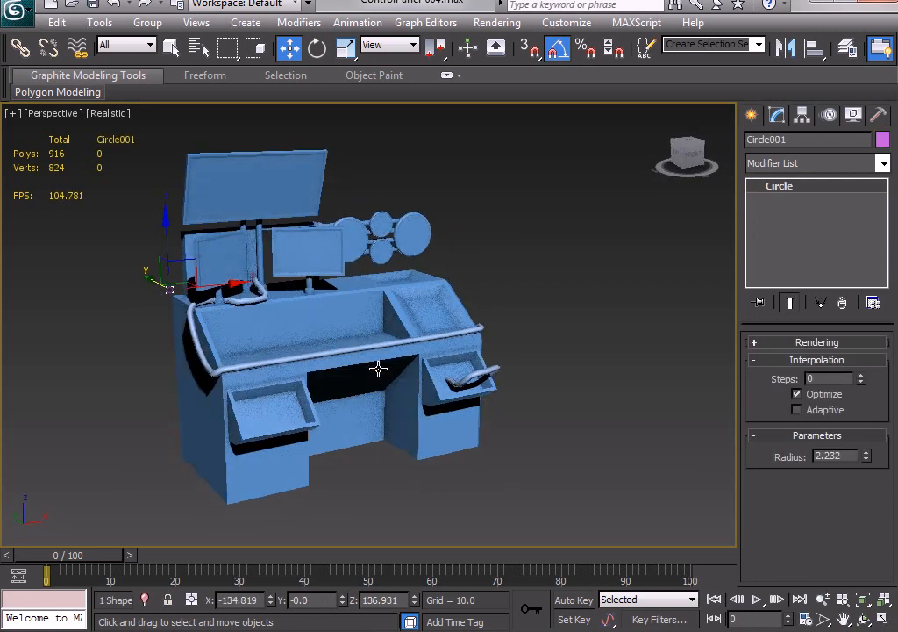
pyautogui.click(493, 449)
pyautogui.moveTo(432, 441)
pyautogui.keyDown('alt'); pyautogui.mouseDown(button='middle')
pyautogui.moveTo(451, 457)
pyautogui.moveTo(426, 441)
pyautogui.moveTo(280, 427)
pyautogui.moveTo(442, 445)
pyautogui.mouseUp(button='middle'); pyautogui.keyUp('alt')
# Save the scene as the next incremental version, ControlPanel_005.max.
pyautogui.click(16, 14)
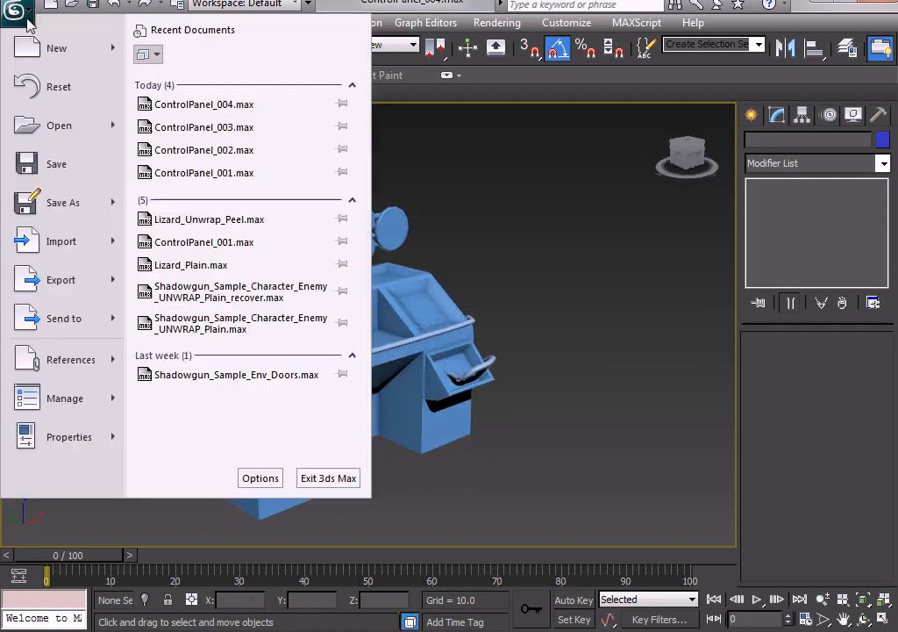
pyautogui.click(98, 212)
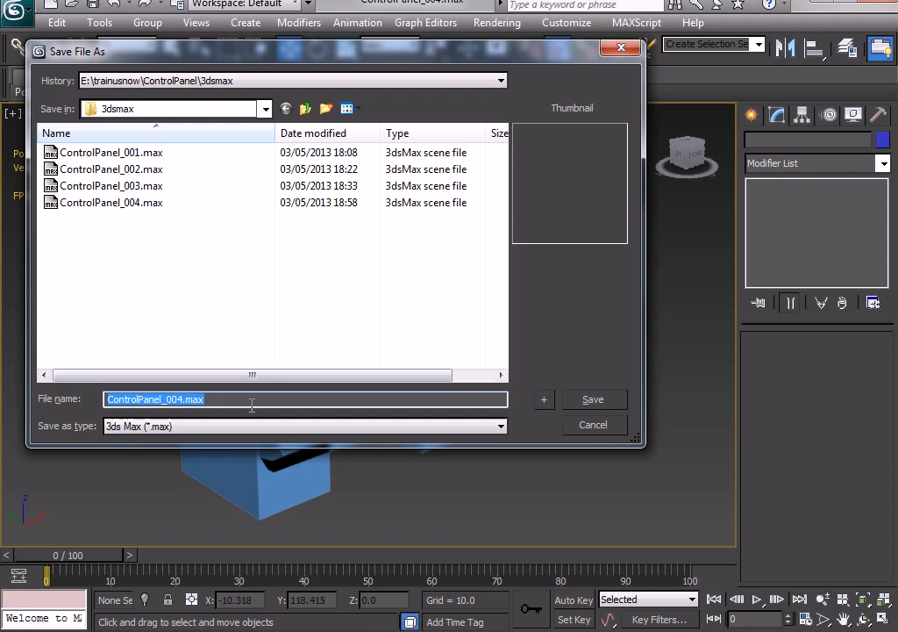
pyautogui.click(545, 401)
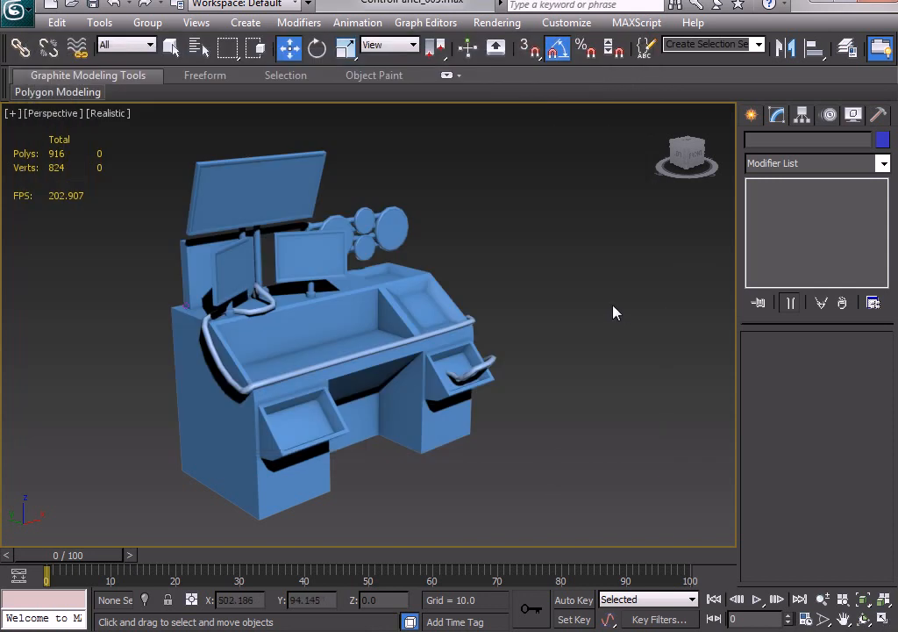